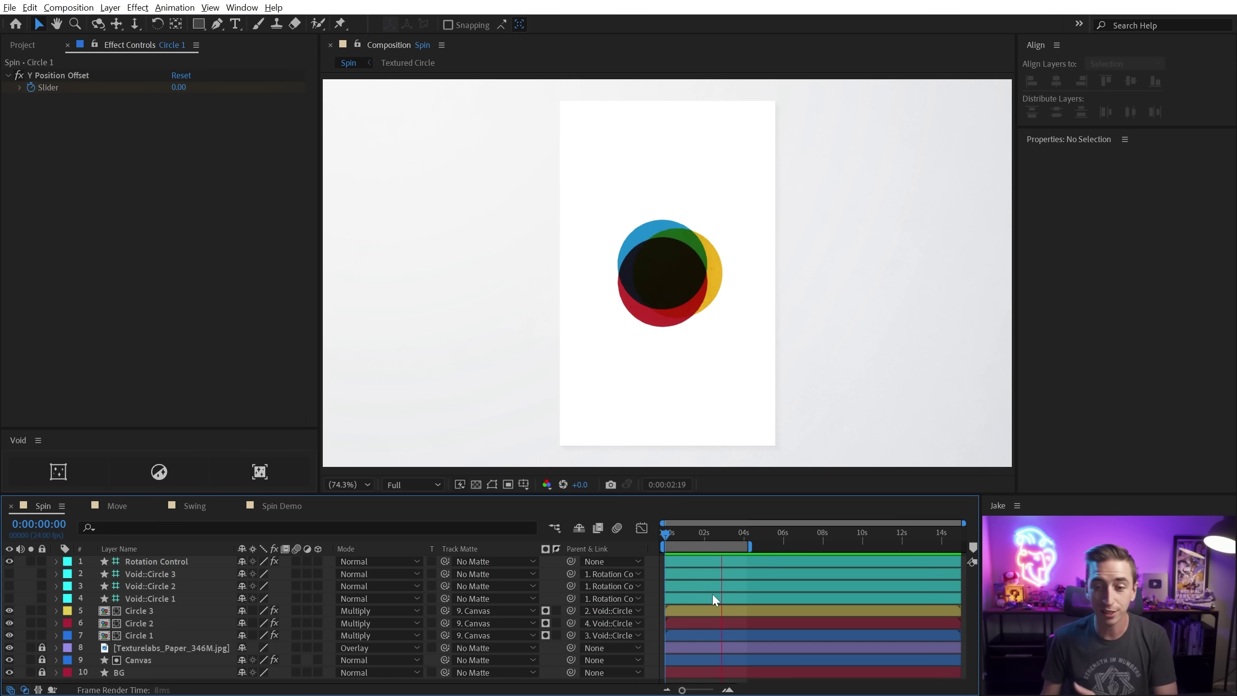
# Step: Stop the preview, switch to Spin Demo, and move Circle 1 to the canvas bottom
pyautogui.click(697, 536)
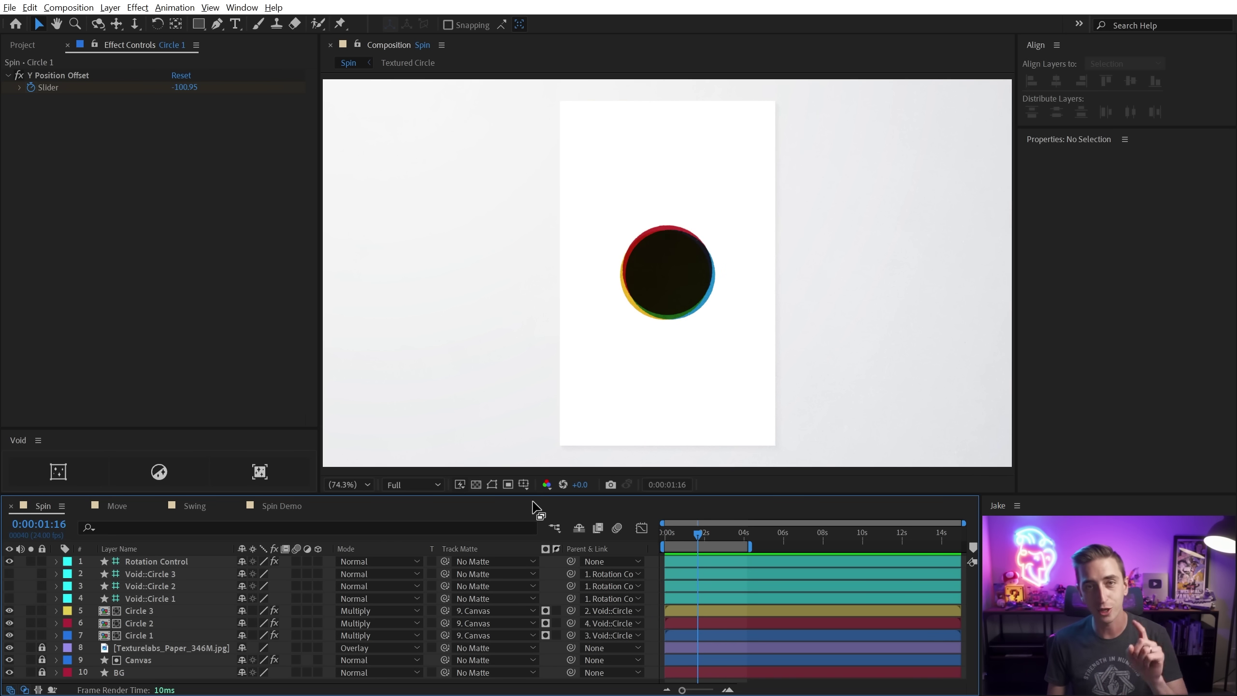
pyautogui.click(280, 507)
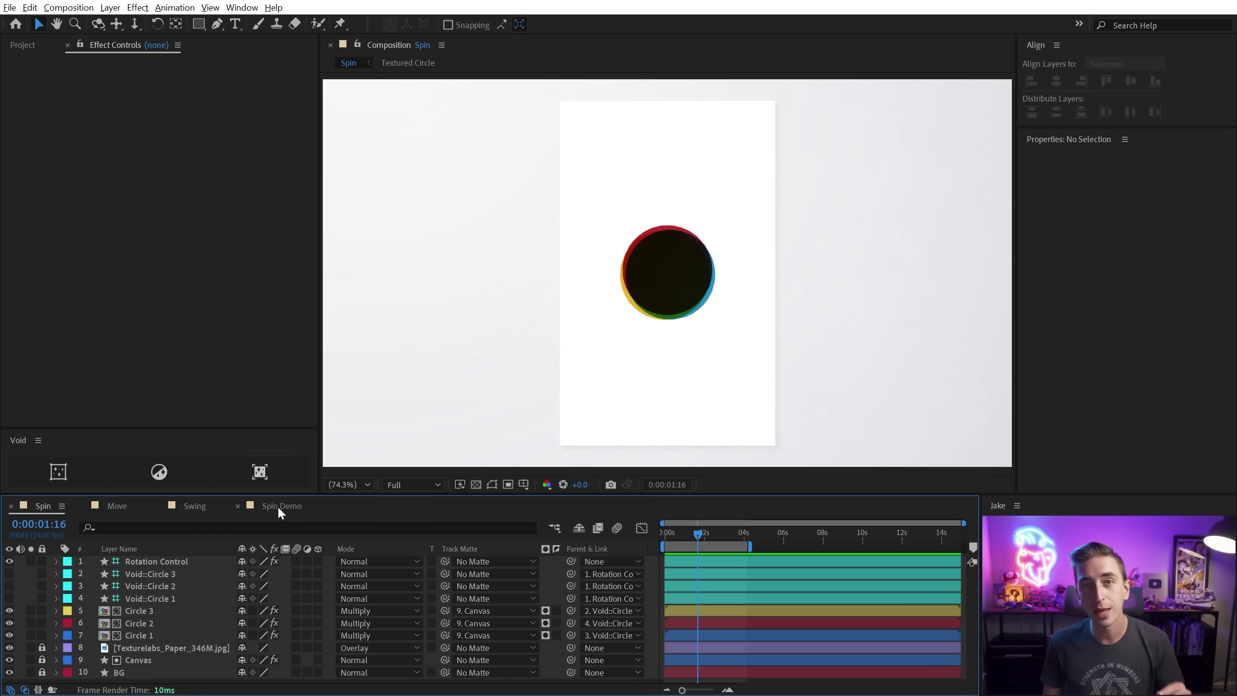
pyautogui.click(277, 506)
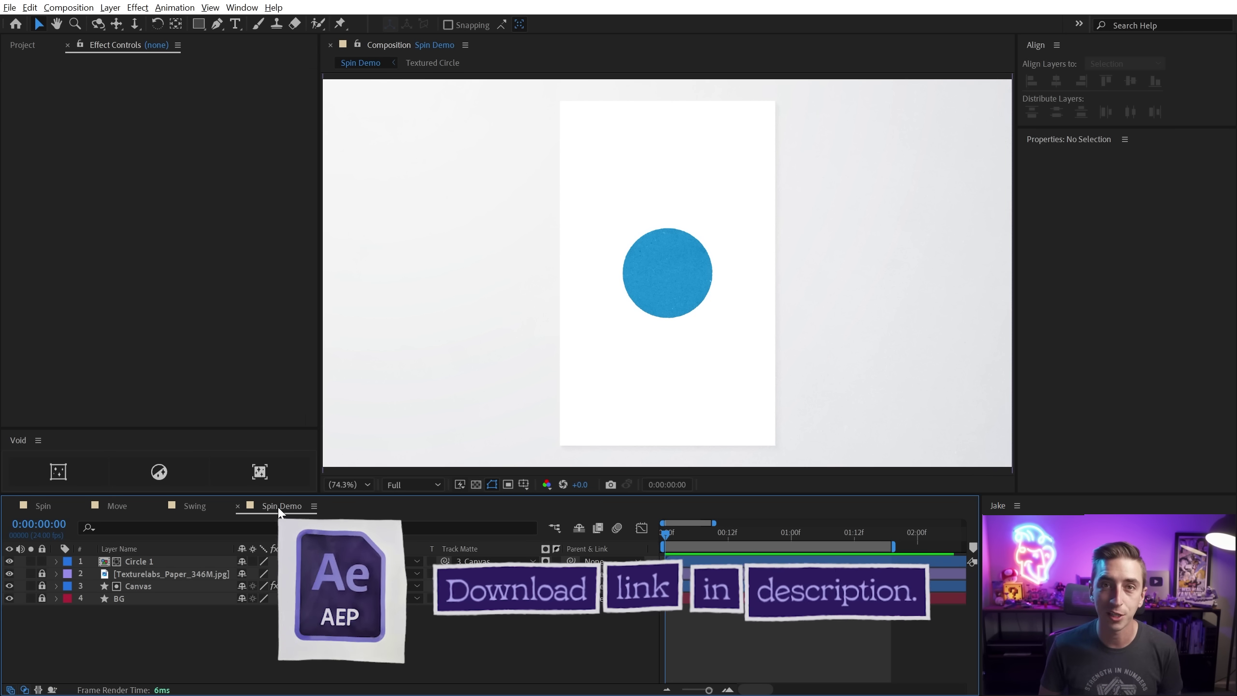
pyautogui.click(141, 561)
pyautogui.moveTo(697, 265); pyautogui.dragTo(677, 388)
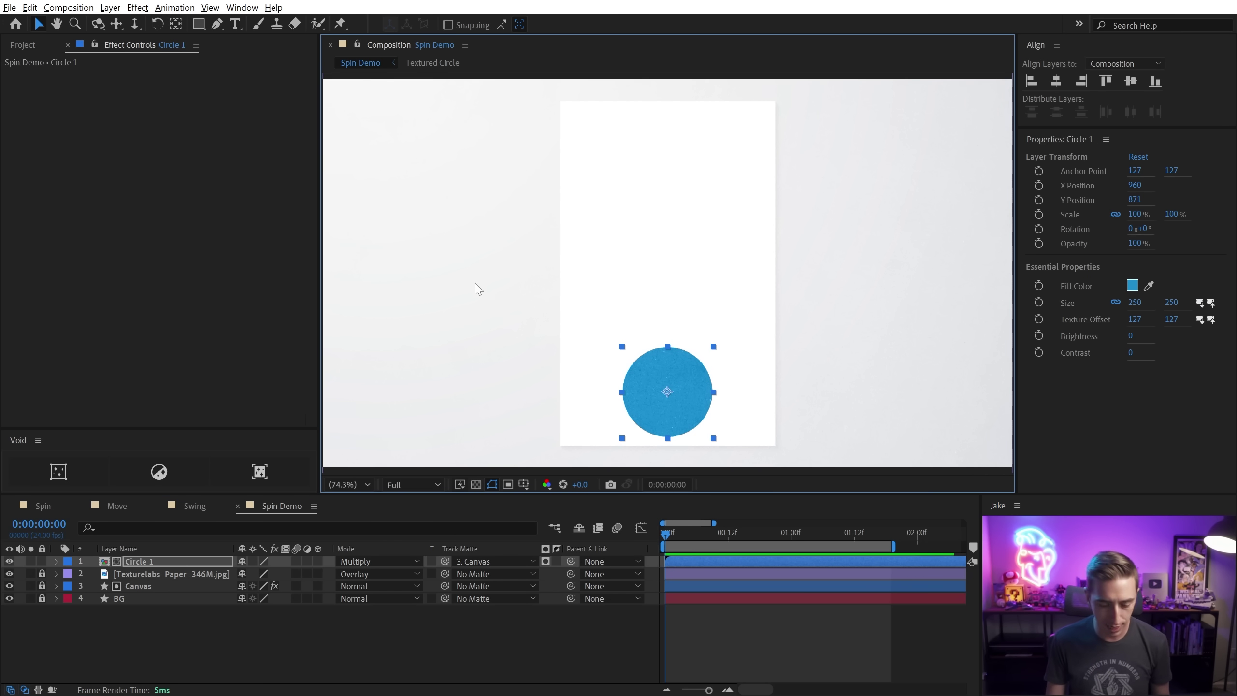
# Step: Keyframe Circle 1's Y Position at the bottom at 0:00 and the top at 1:00
pyautogui.press('u')
pyautogui.press('u')
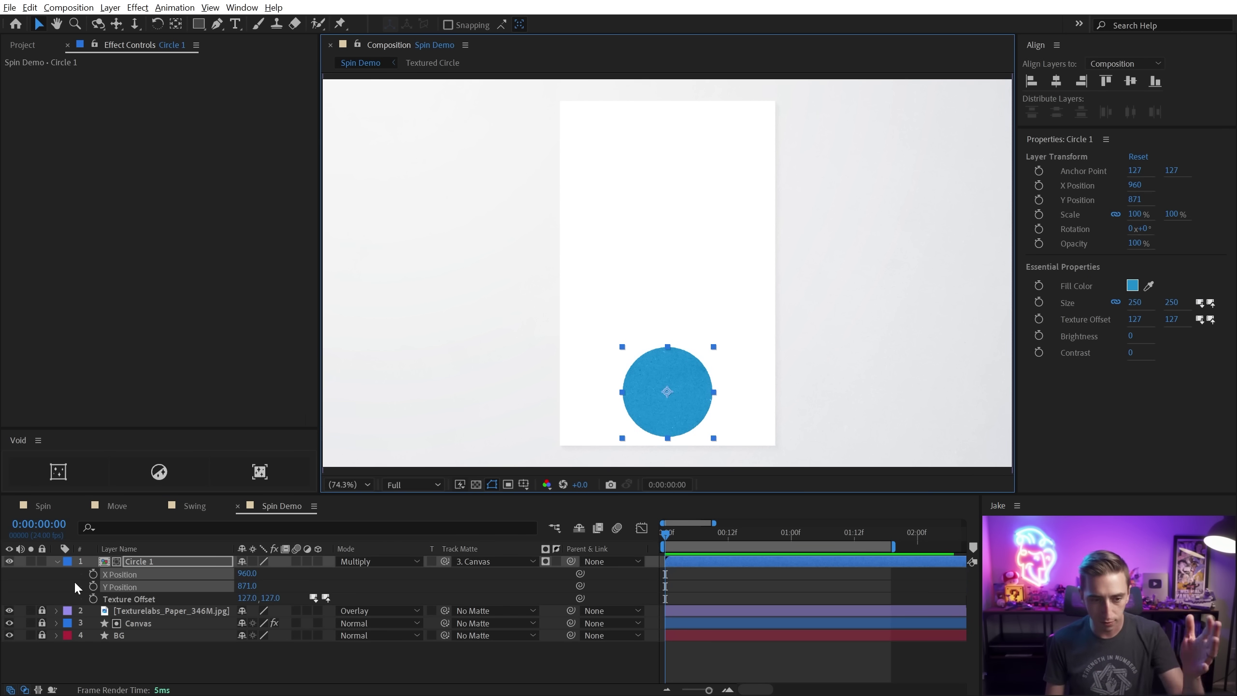
pyautogui.click(73, 580)
pyautogui.click(92, 586)
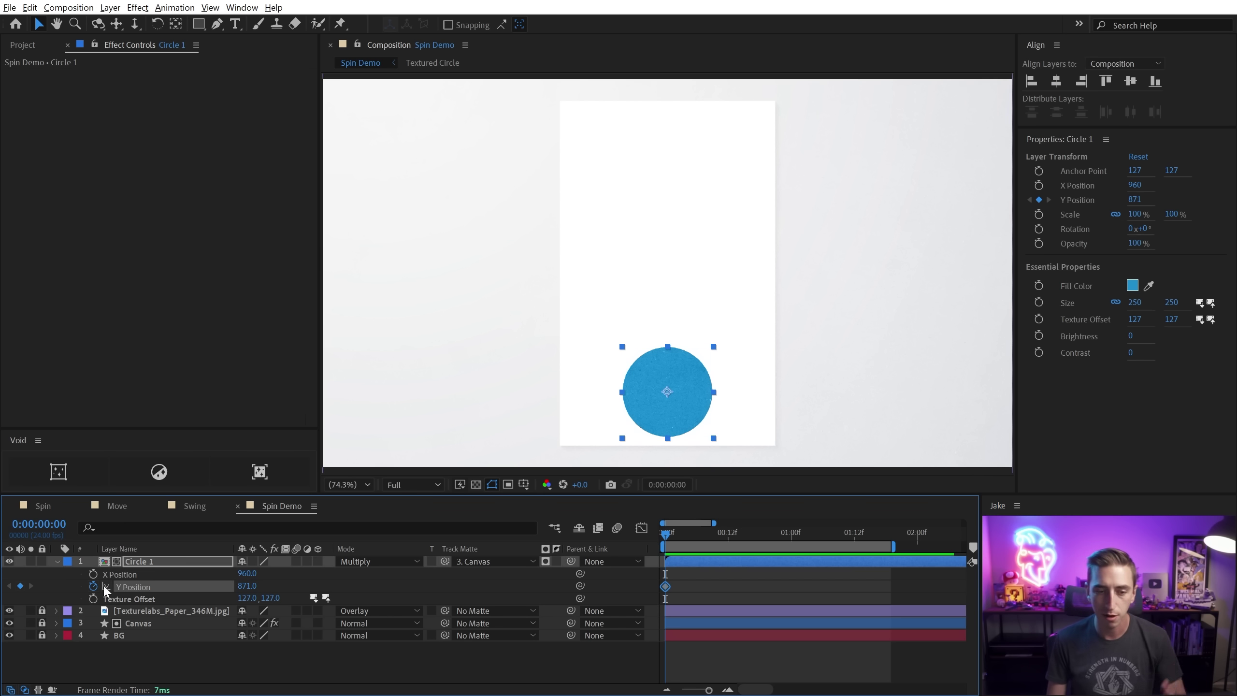
pyautogui.moveTo(668, 540); pyautogui.dragTo(796, 546)
pyautogui.moveTo(685, 399); pyautogui.dragTo(665, 158)
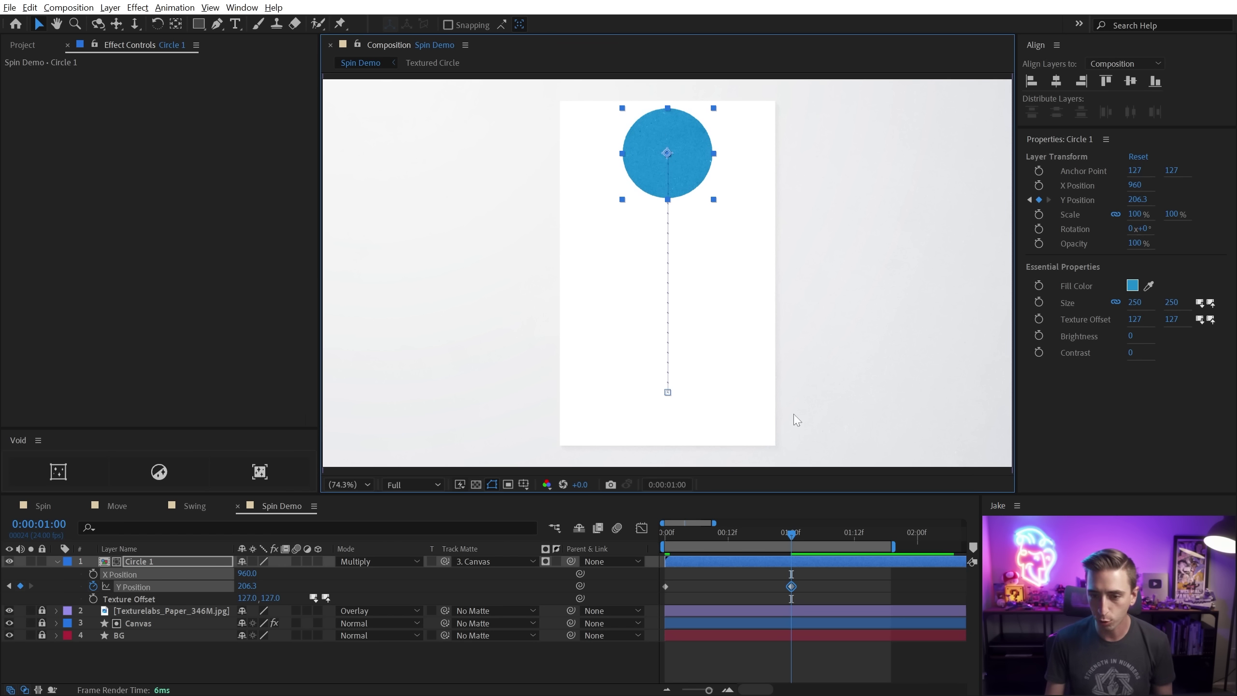
pyautogui.moveTo(701, 534); pyautogui.dragTo(593, 535)
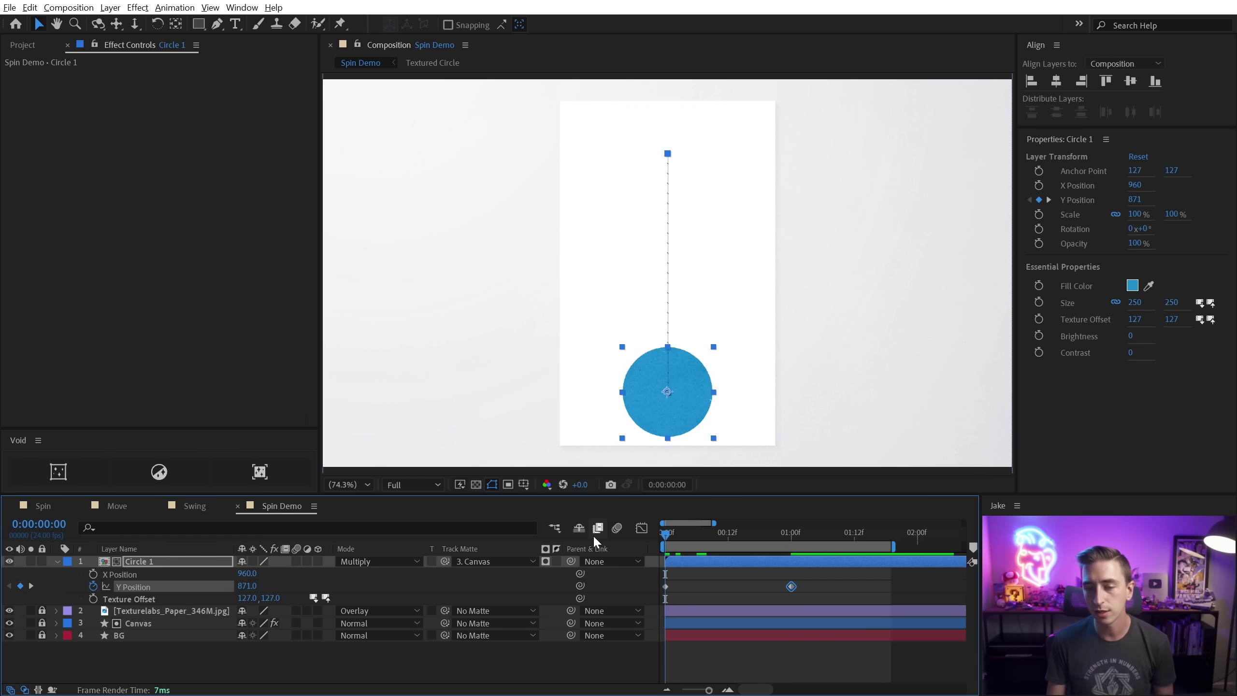
pyautogui.press('space')
# Step: Apply Easy Ease (F9) to both Y Position keyframes and preview the eased rise
pyautogui.moveTo(816, 585); pyautogui.dragTo(599, 595)
pyautogui.press('F9')
pyautogui.moveTo(817, 533); pyautogui.dragTo(618, 534)
pyautogui.press('space')
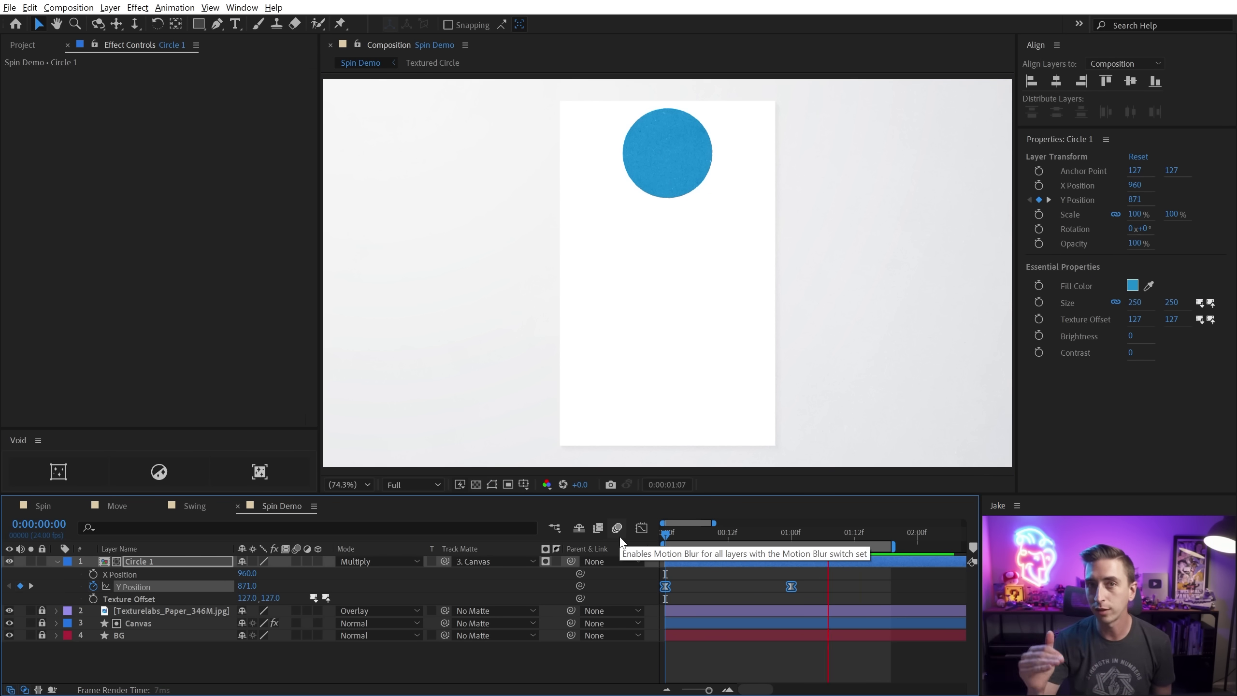
pyautogui.press('space')
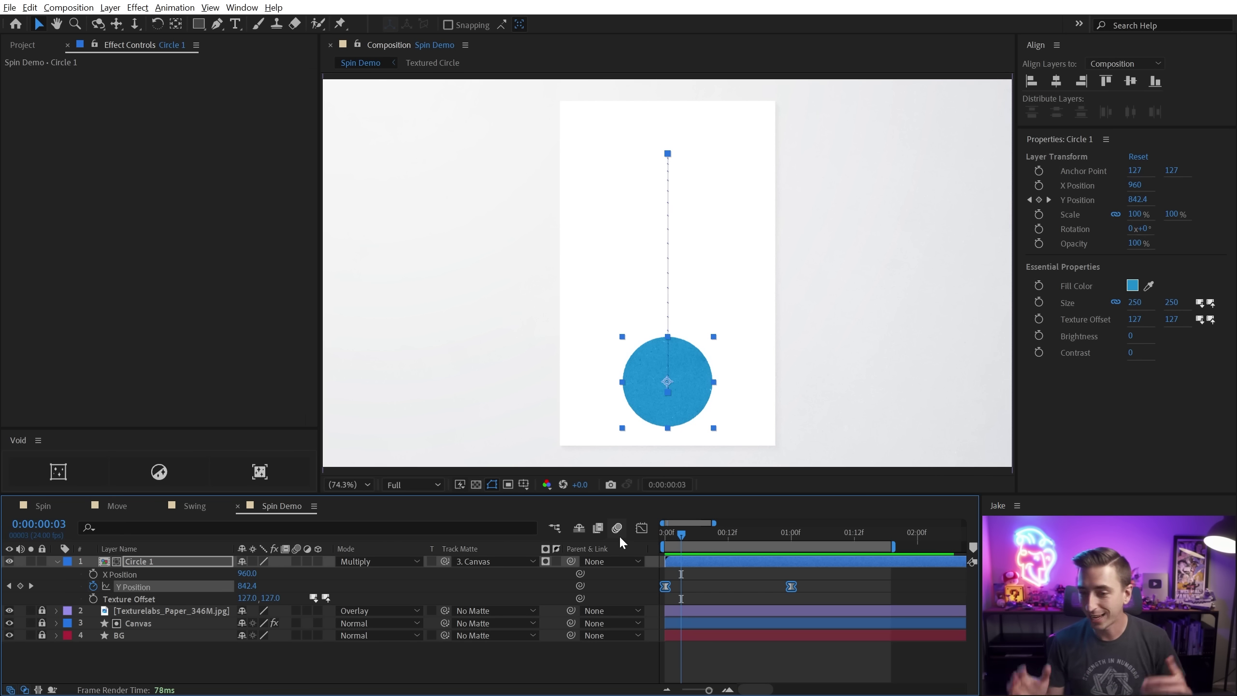
pyautogui.click(642, 528)
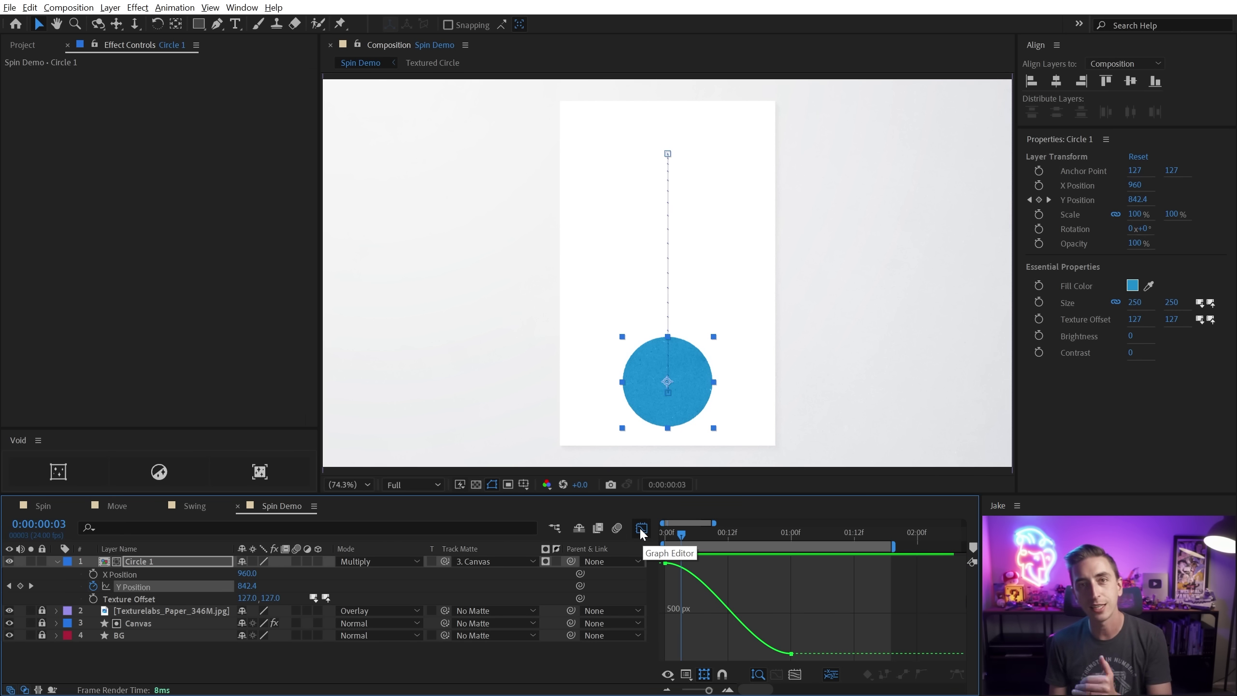
pyautogui.click(642, 528)
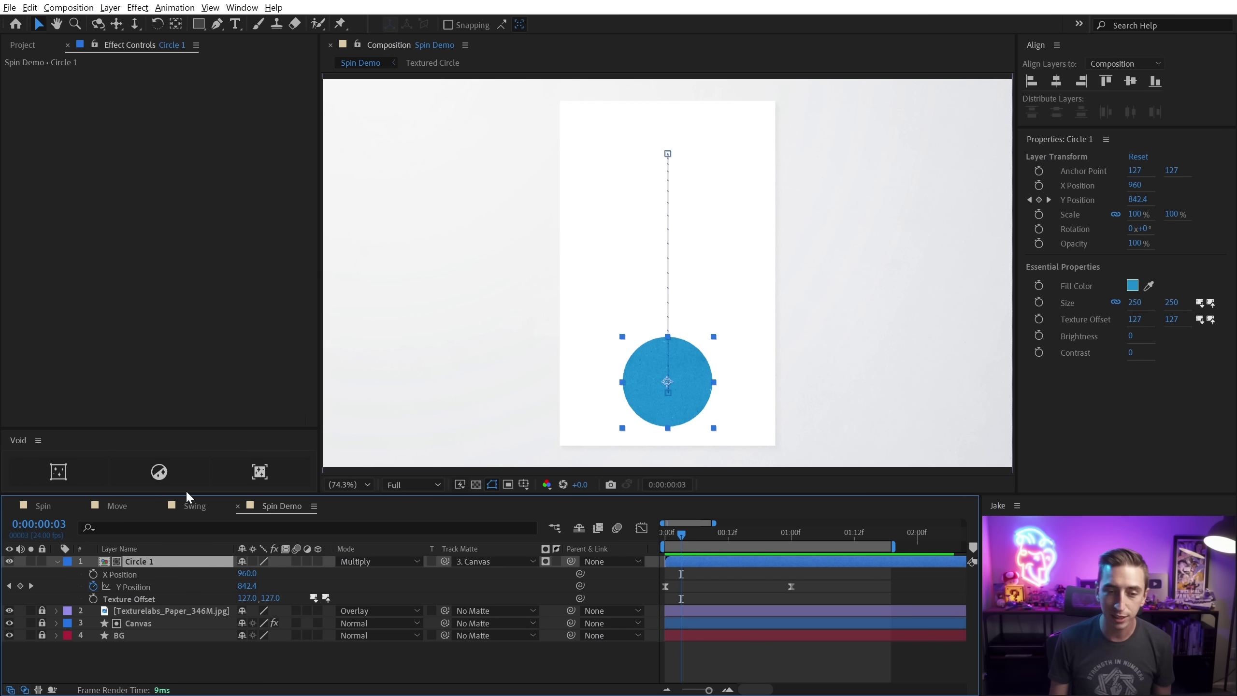
# Step: Set the blue circle's Size to 150 and move it to the left
pyautogui.click(56, 562)
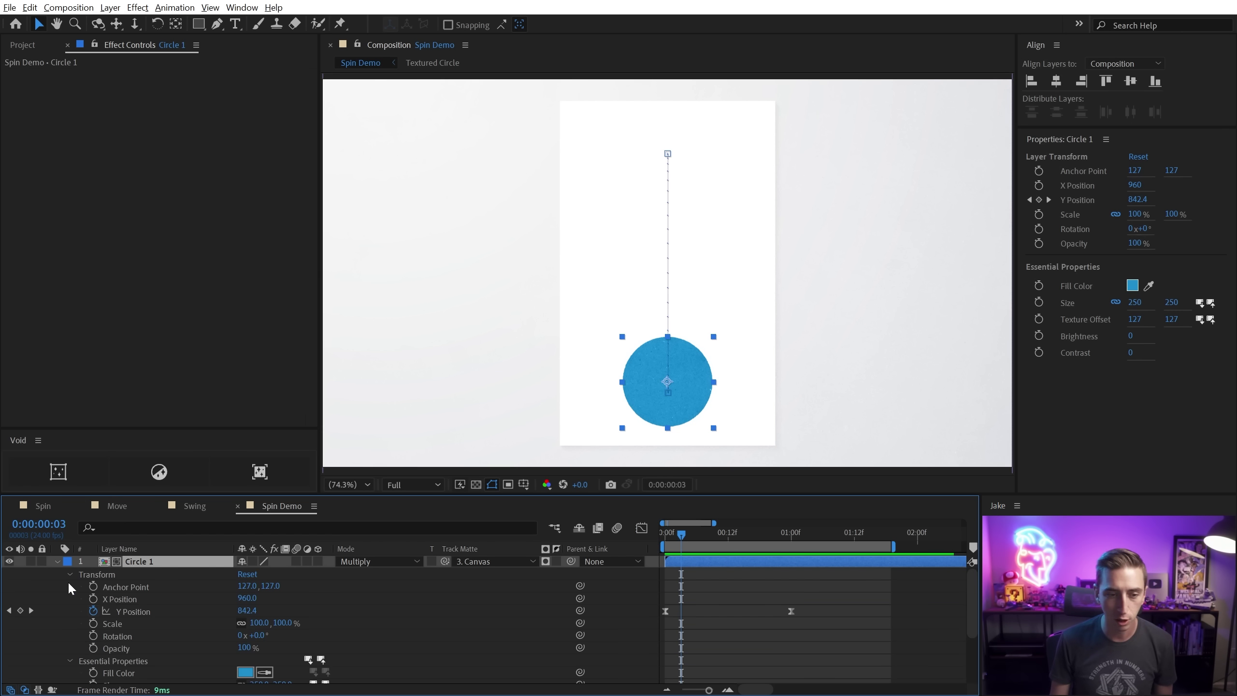
pyautogui.click(69, 574)
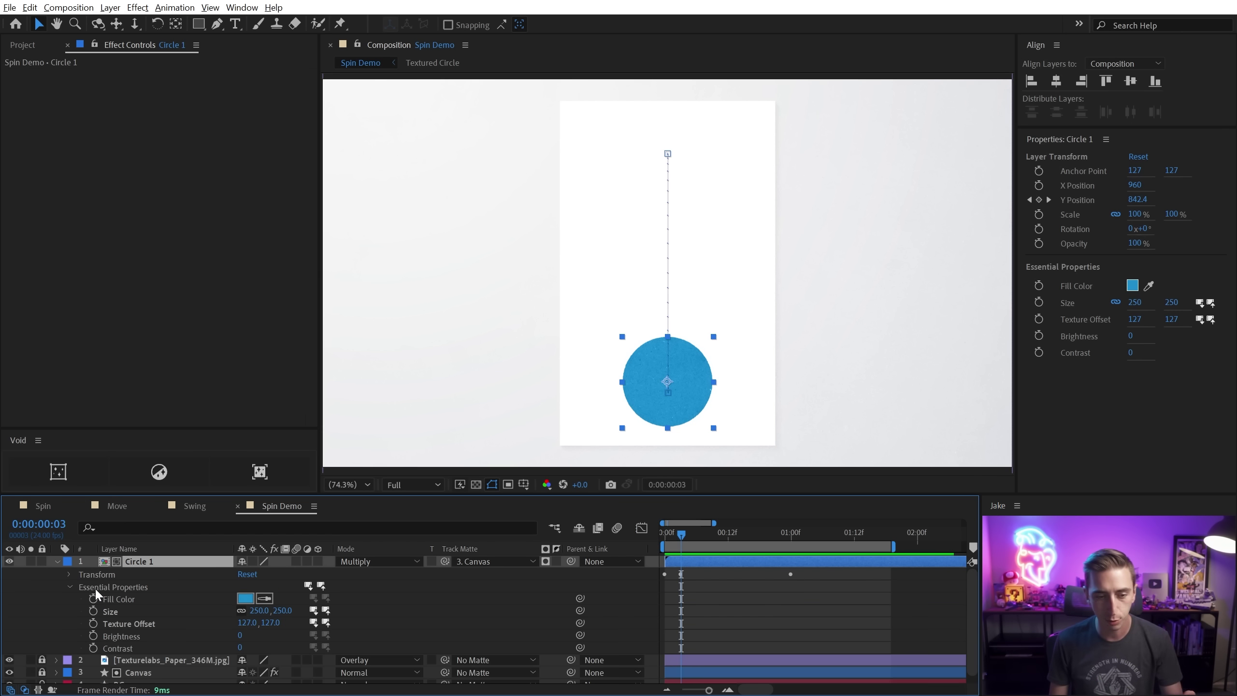
pyautogui.click(139, 589)
pyautogui.moveTo(253, 611); pyautogui.dragTo(162, 621)
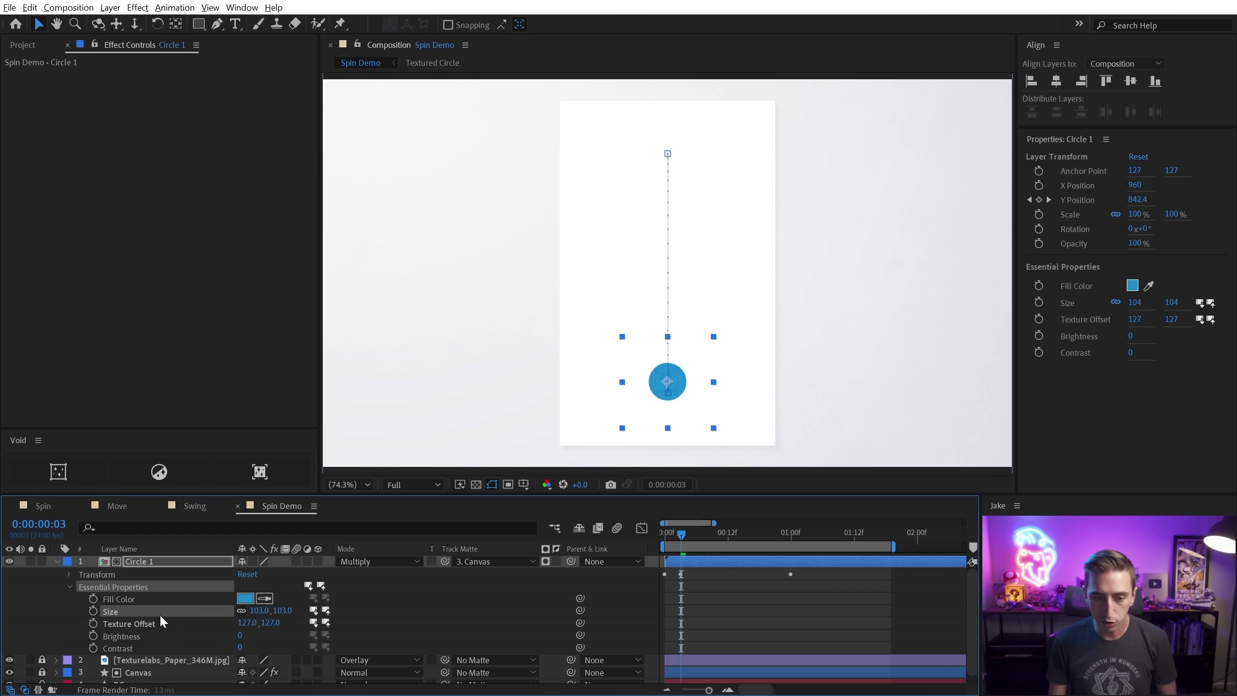
pyautogui.click(261, 610)
pyautogui.write('150')
pyautogui.press('Return')
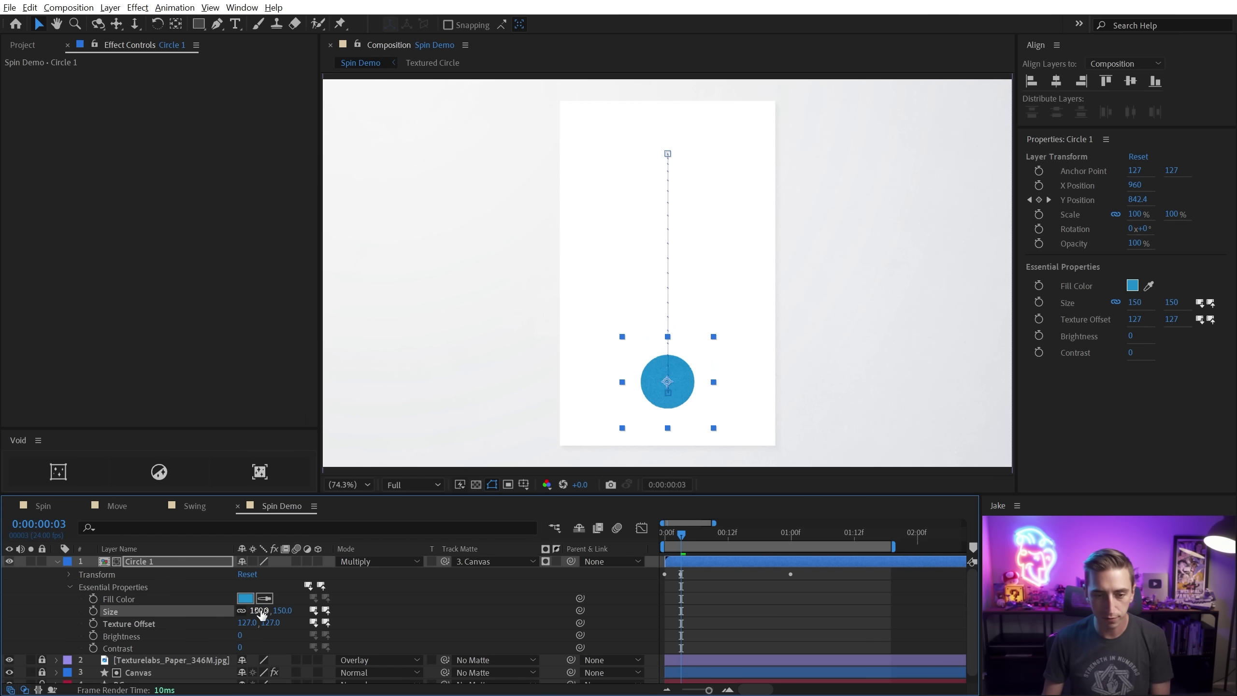
pyautogui.moveTo(668, 386); pyautogui.dragTo(606, 392)
# Step: Duplicate Circle 1, place the copy on the right, and give it a deep red fill
pyautogui.click(149, 560)
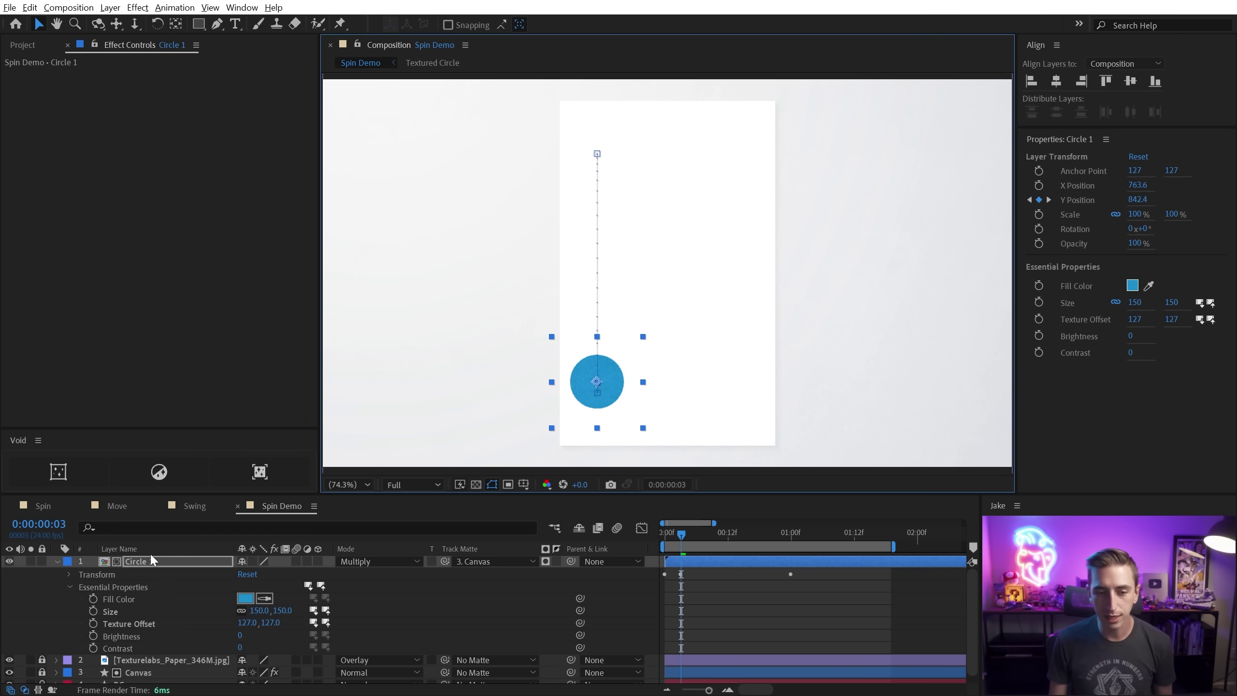
pyautogui.hotkey('ctrl', 'd')
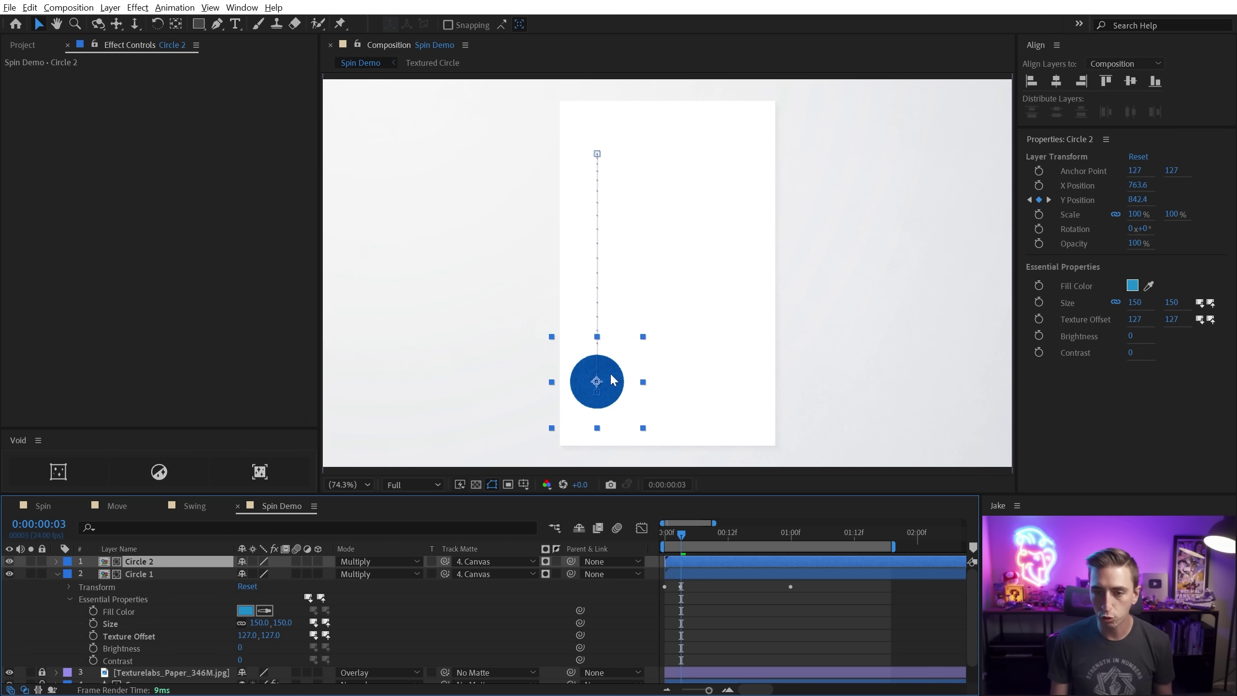
pyautogui.moveTo(612, 381); pyautogui.dragTo(732, 382)
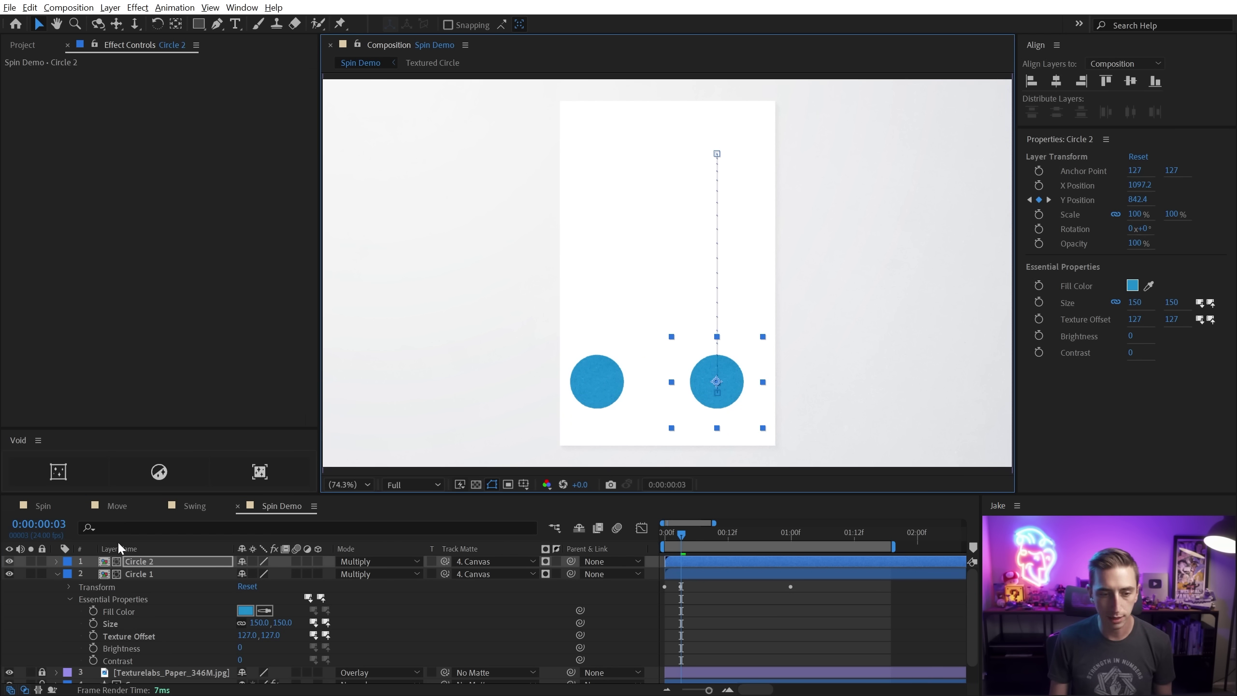
pyautogui.click(57, 561)
pyautogui.click(253, 599)
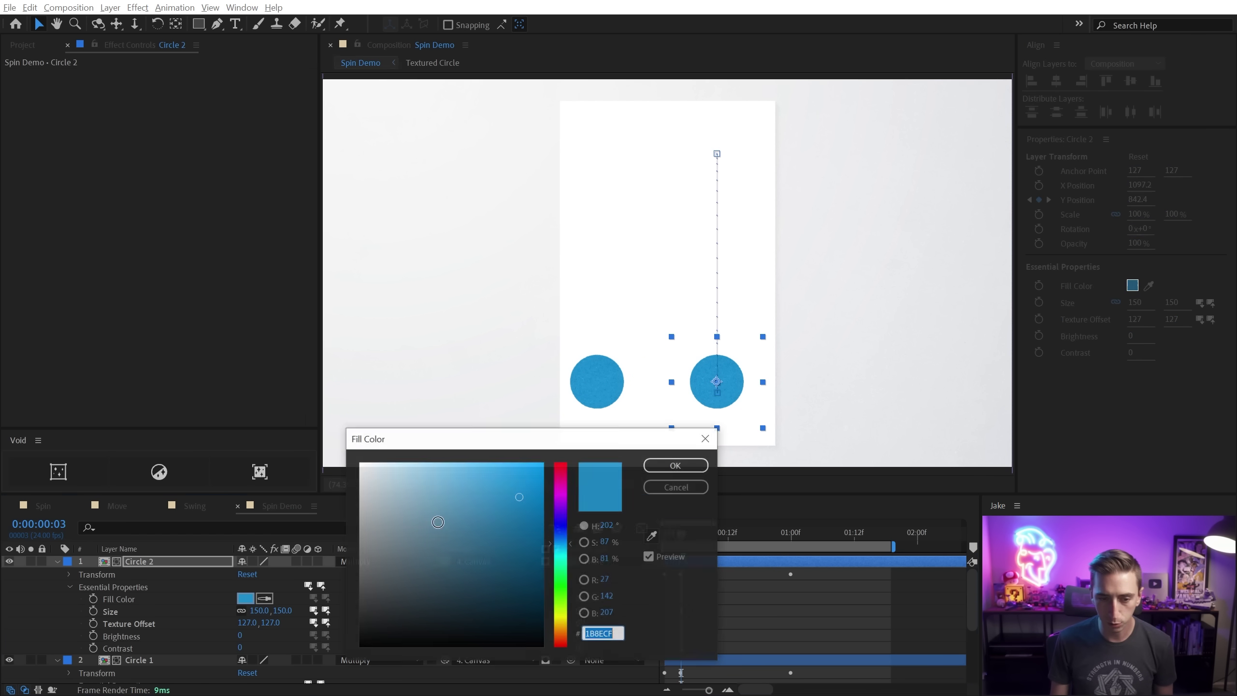
pyautogui.click(565, 464)
pyautogui.click(517, 489)
pyautogui.moveTo(516, 489); pyautogui.dragTo(496, 511)
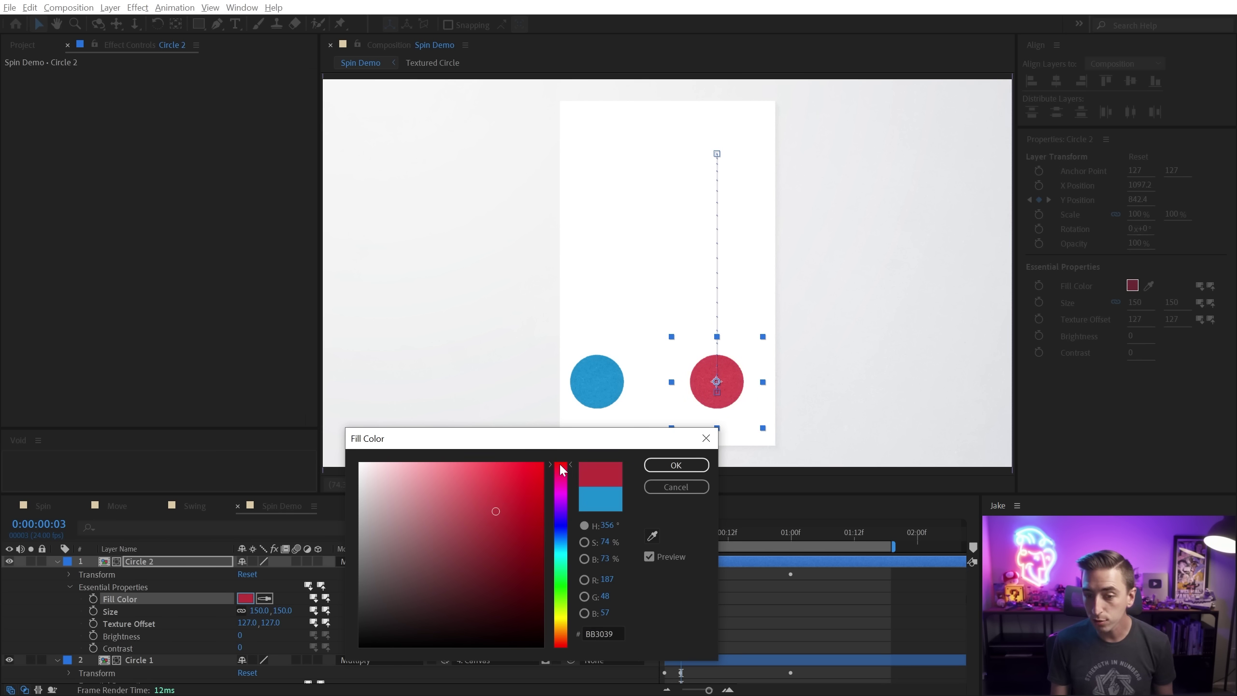
pyautogui.click(662, 463)
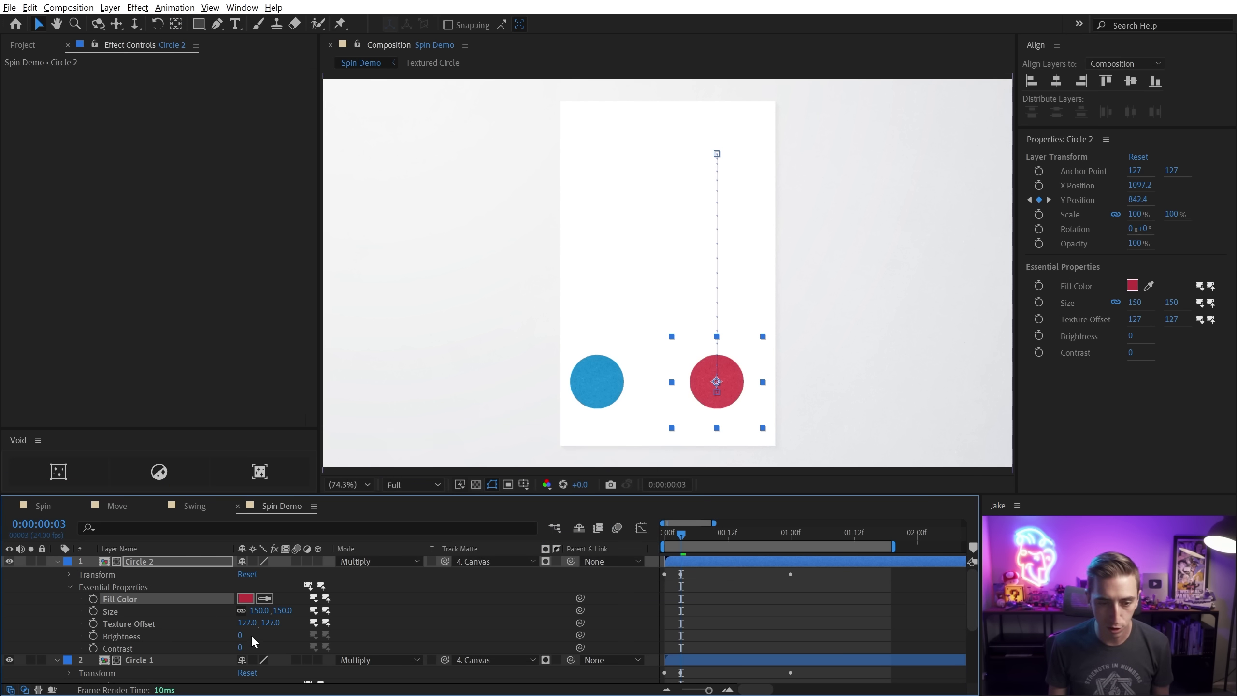
# Step: Raise the red circle's contrast and shift its texture offset sideways
pyautogui.moveTo(241, 647); pyautogui.dragTo(292, 624)
pyautogui.scroll(3, 835, 401)
pyautogui.moveTo(777, 401); pyautogui.dragTo(723, 99)
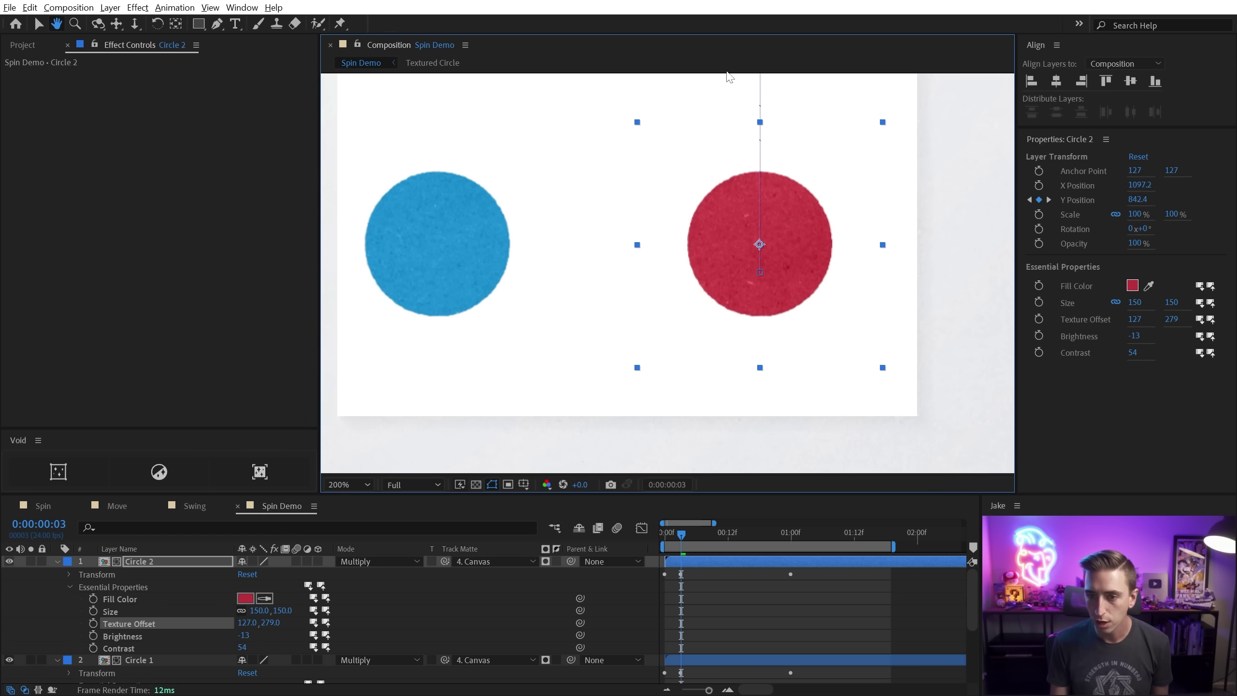
pyautogui.moveTo(246, 622); pyautogui.dragTo(372, 618)
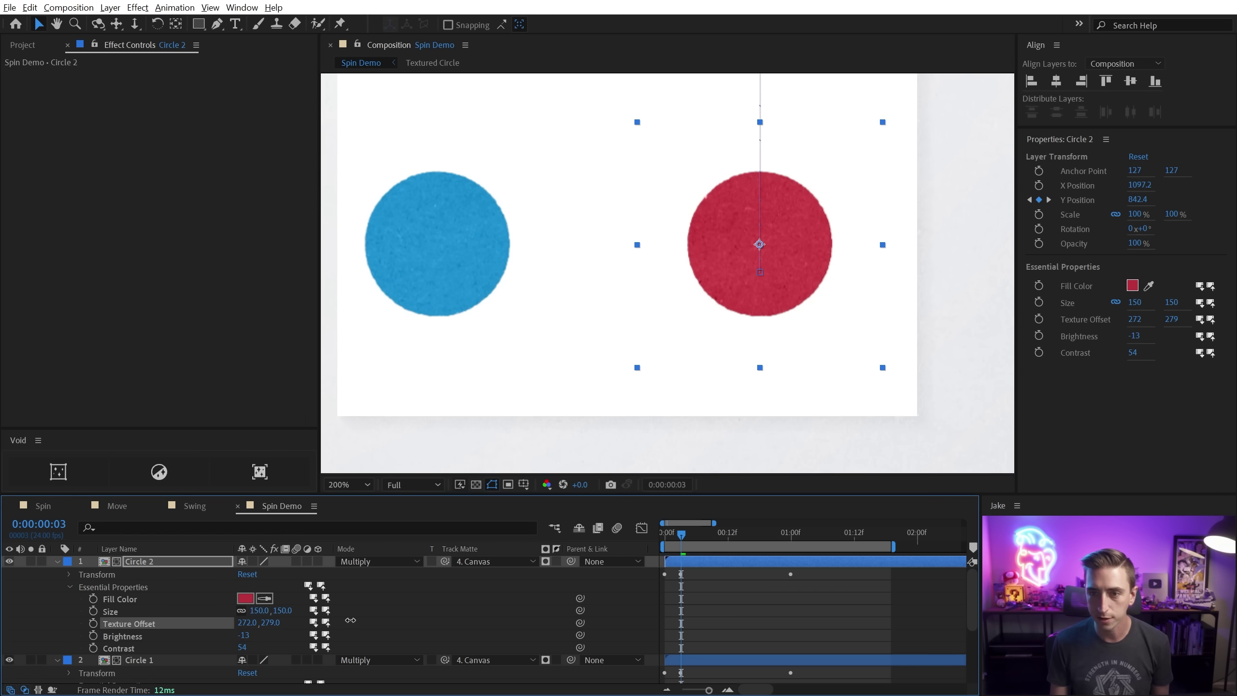
pyautogui.scroll(-1, 578, 230)
pyautogui.hotkey('shift', '/')
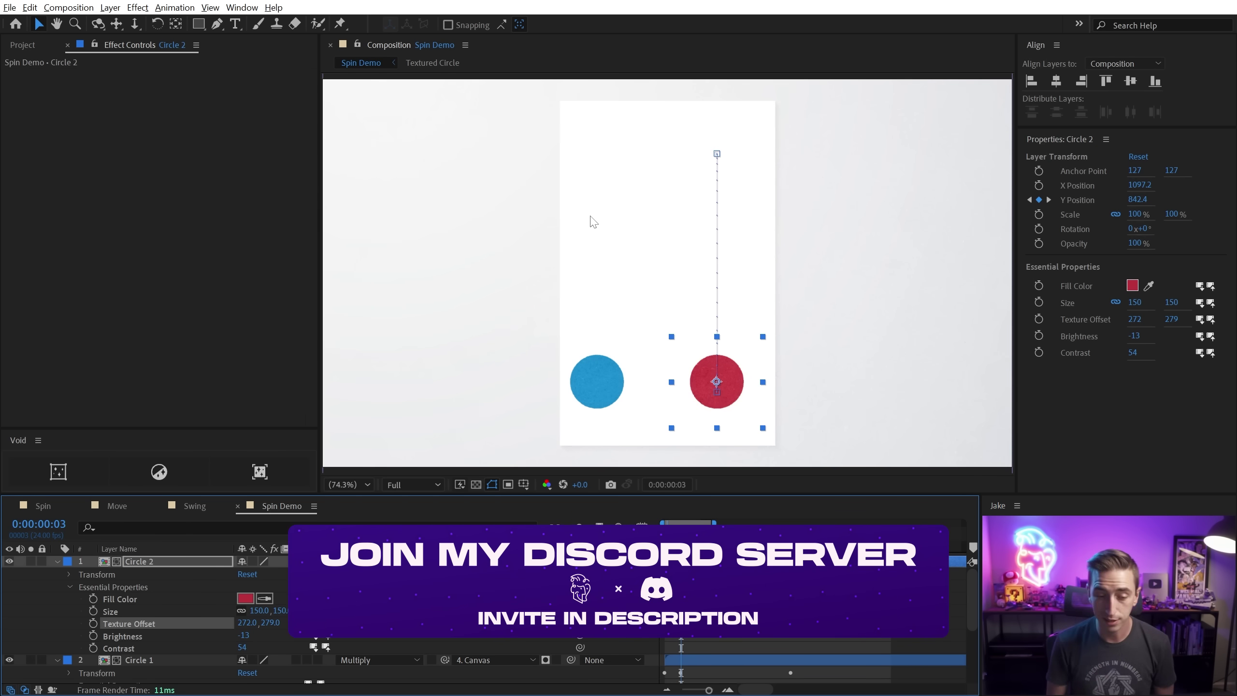
# Step: Delete the stray keyframes at frame 3 and select the red circle's Y Position keyframes
pyautogui.hotkey('ctrl', 'shift', 'a')
pyautogui.press('u')
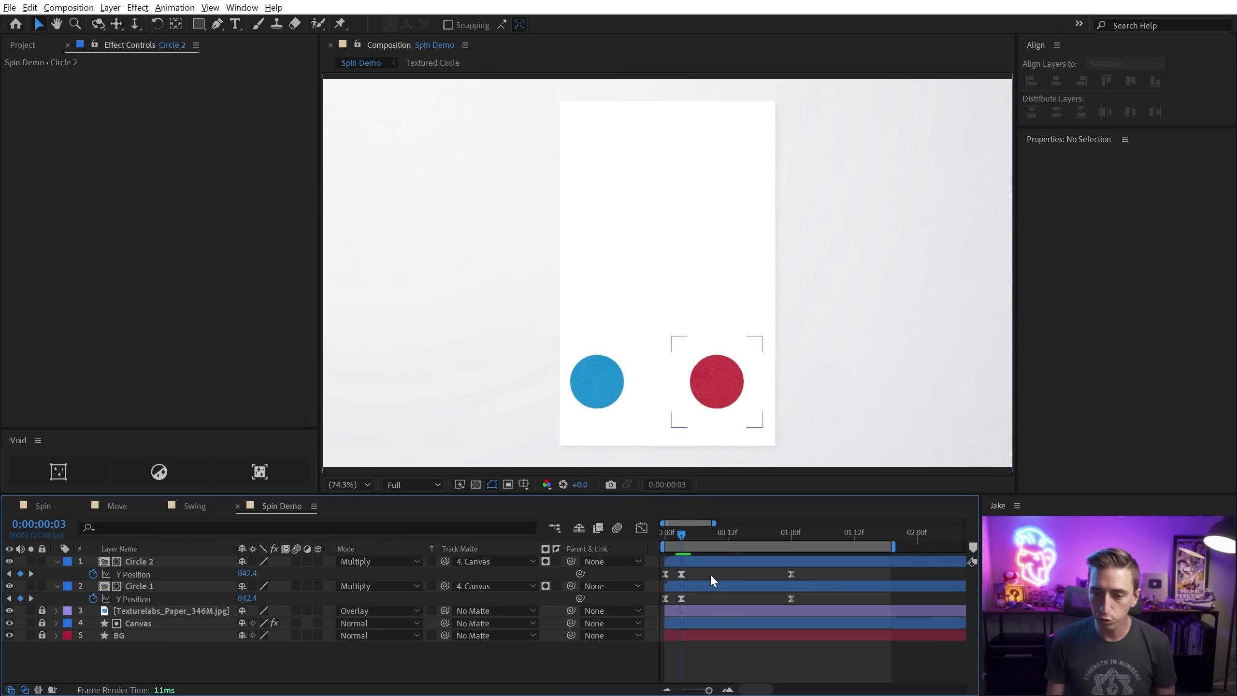
pyautogui.moveTo(711, 574); pyautogui.dragTo(679, 607)
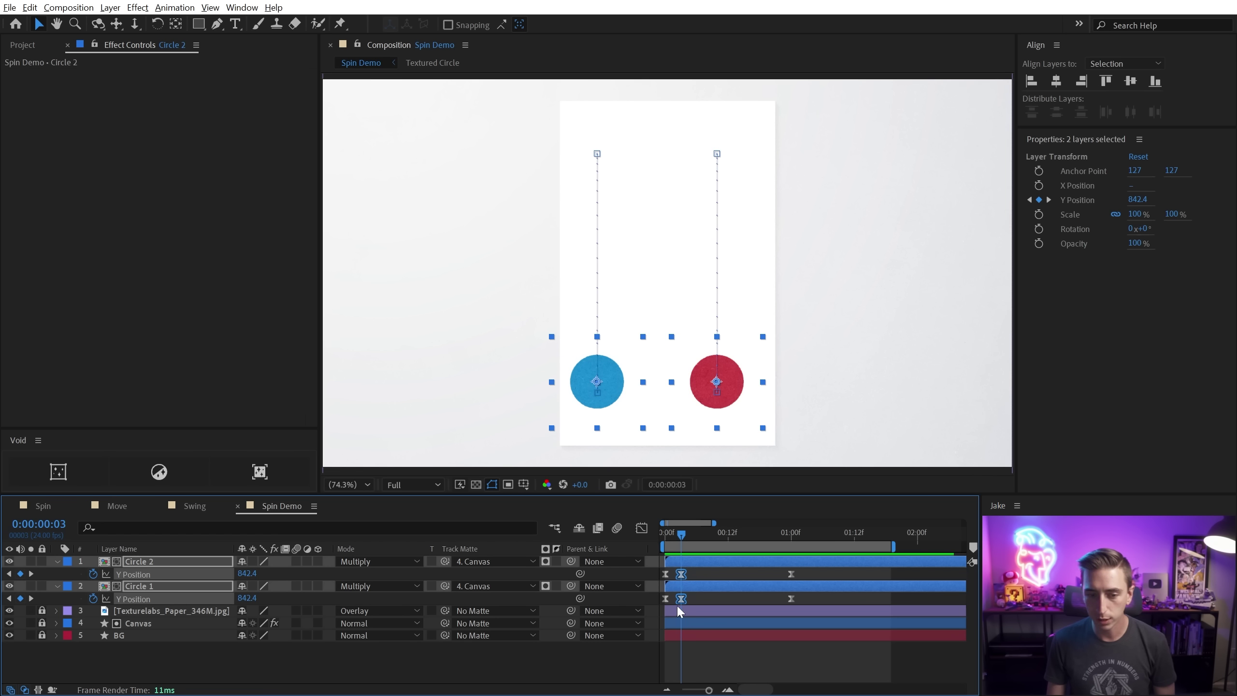
pyautogui.press('Delete')
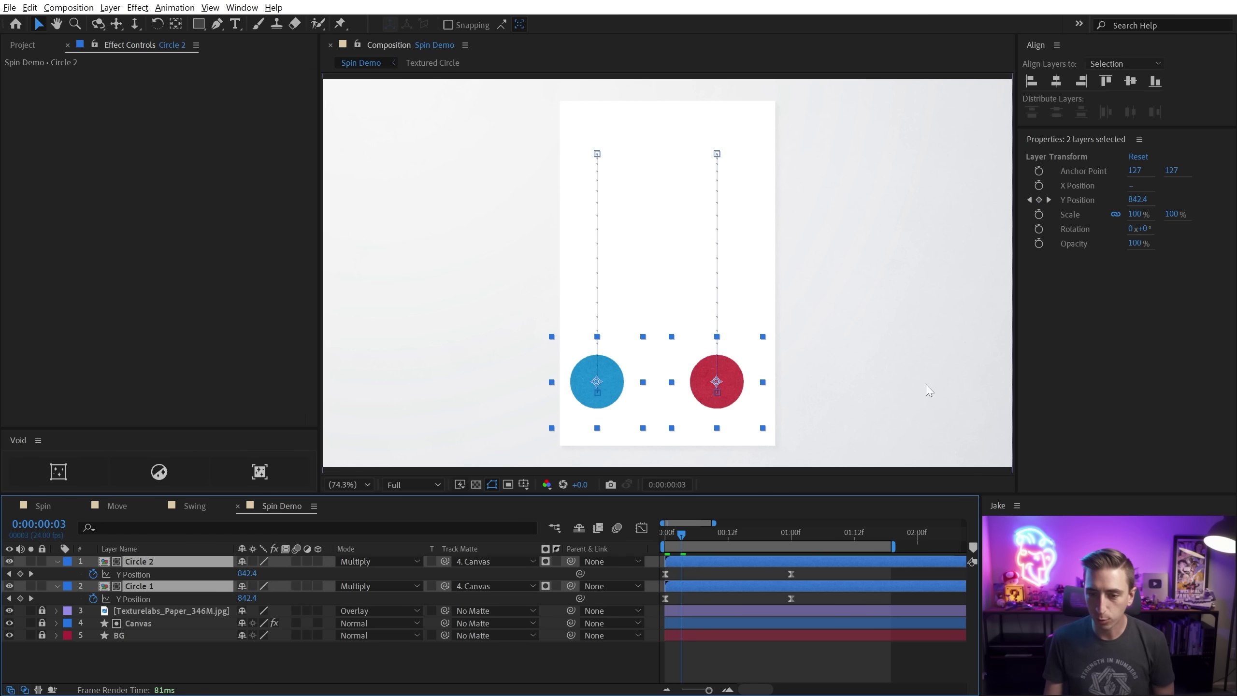
pyautogui.click(813, 595)
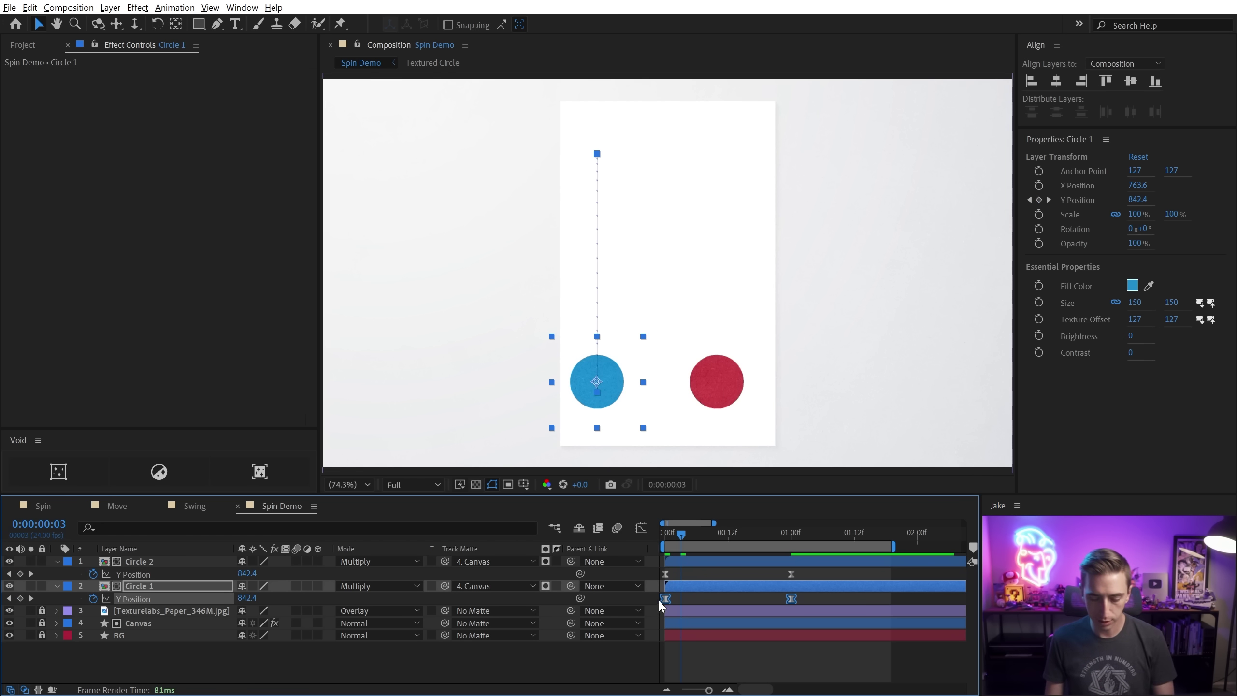
pyautogui.moveTo(819, 571); pyautogui.dragTo(640, 575)
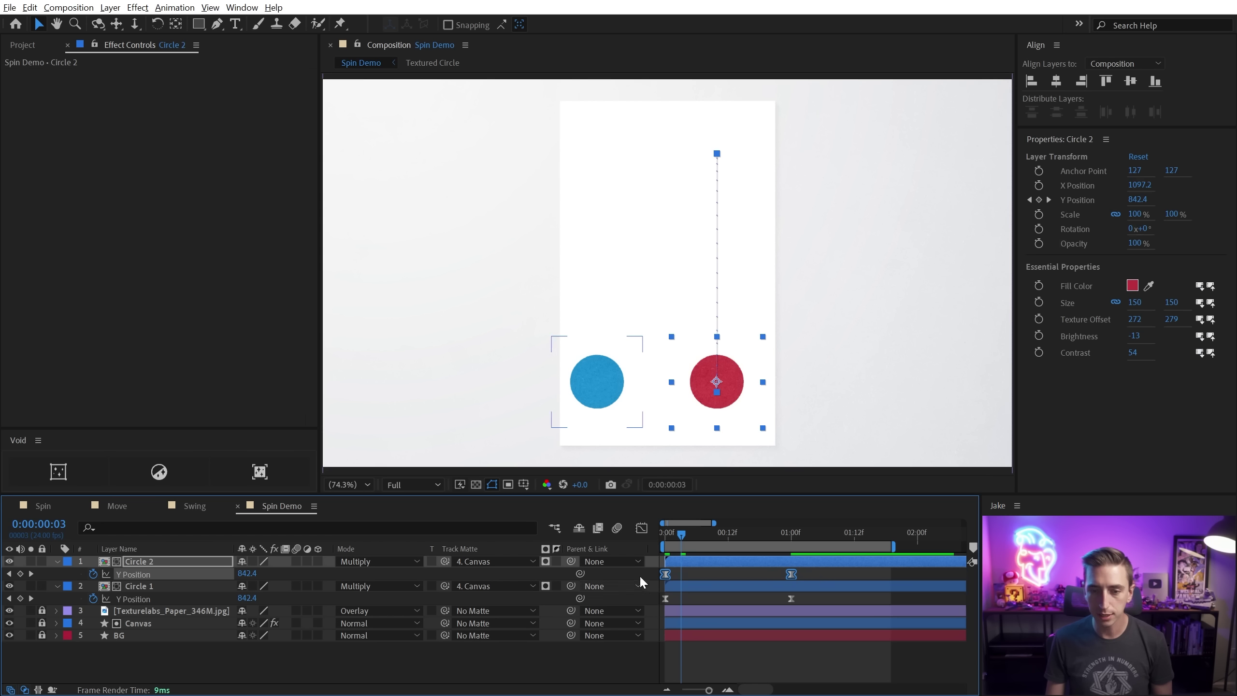
# Step: In the value graph, drag both Bézier handles to ease the rise, then preview
pyautogui.click(642, 527)
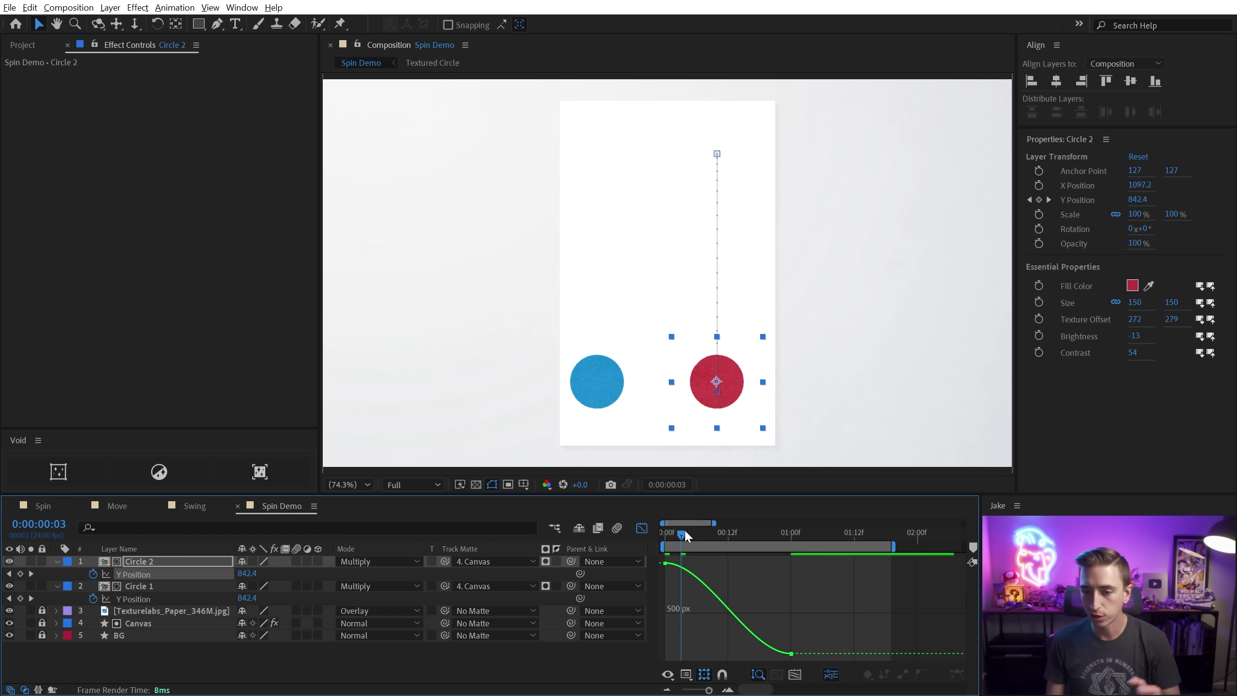
pyautogui.moveTo(692, 494); pyautogui.dragTo(688, 456)
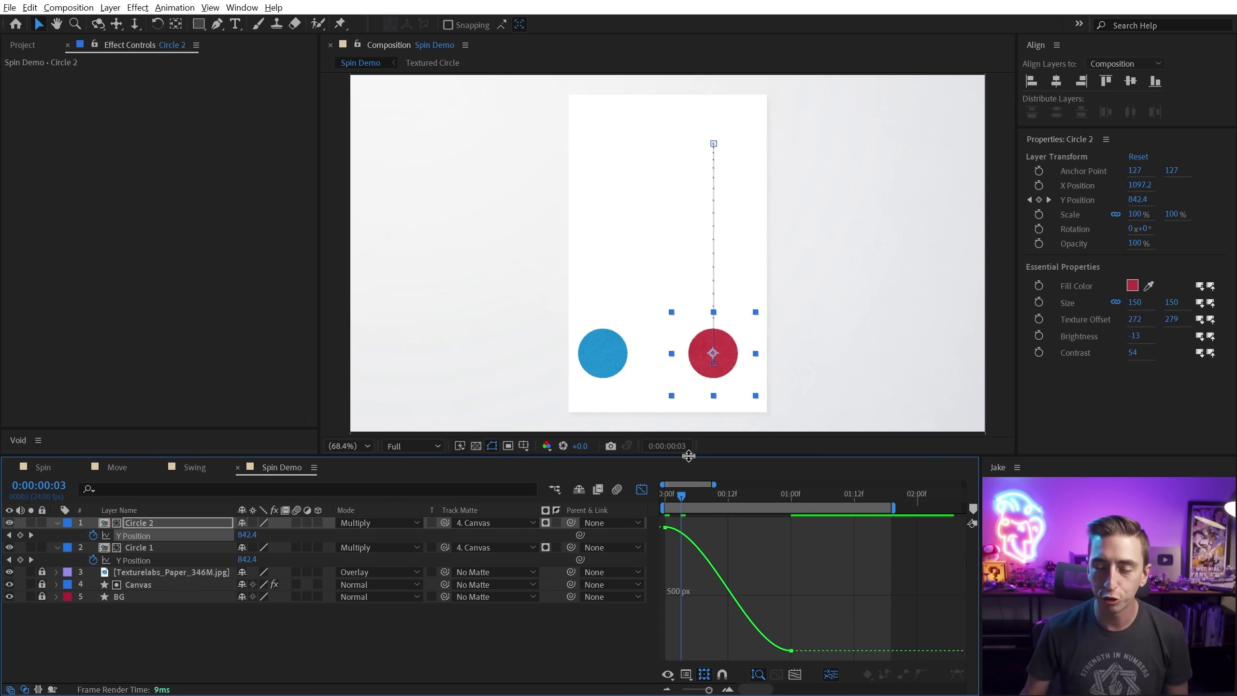
pyautogui.moveTo(650, 499); pyautogui.dragTo(710, 528)
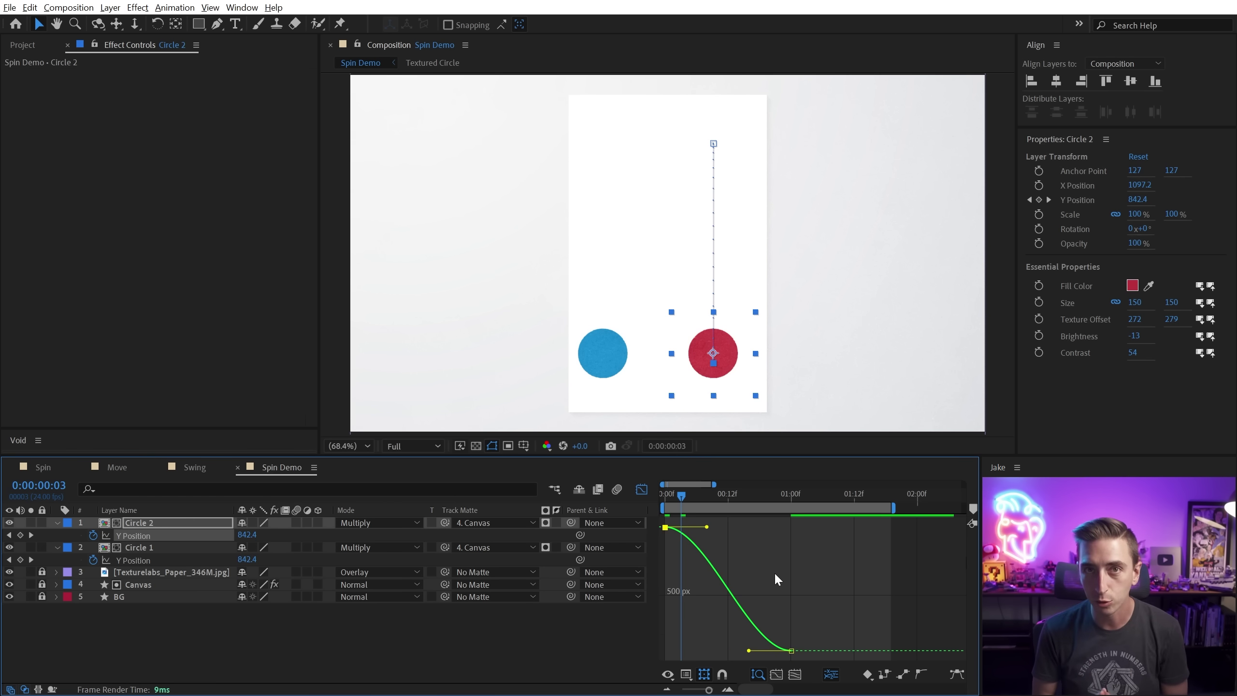
pyautogui.click(687, 673)
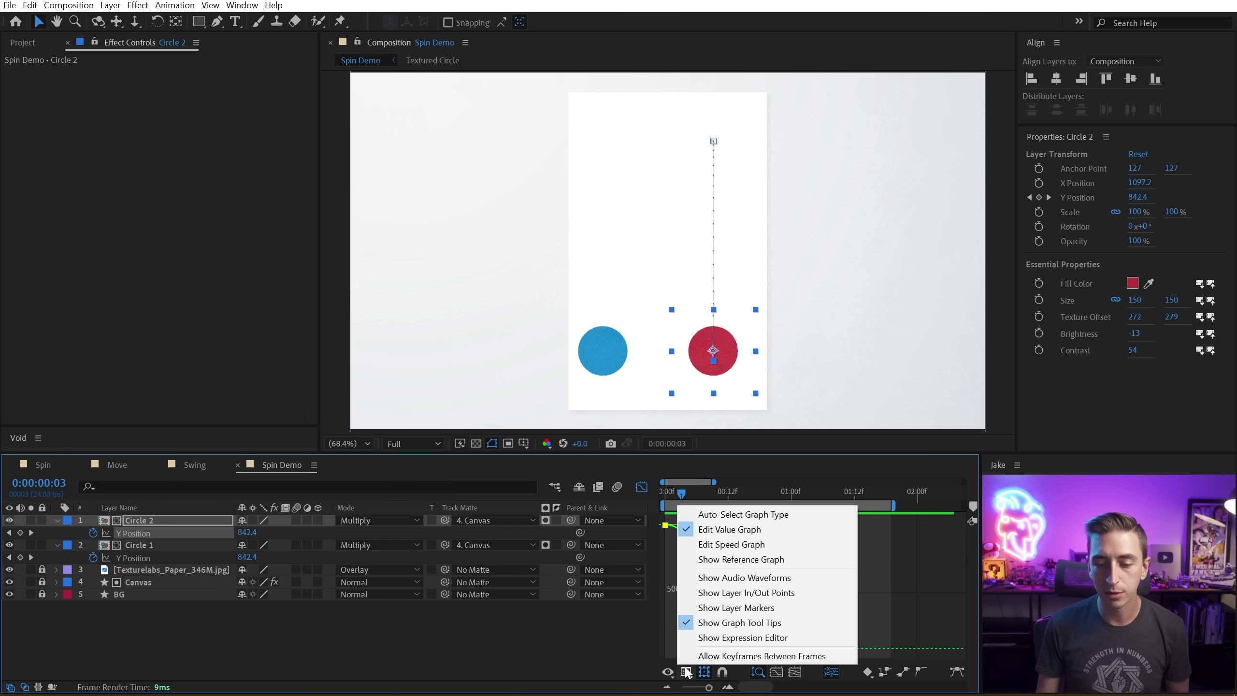
pyautogui.click(731, 529)
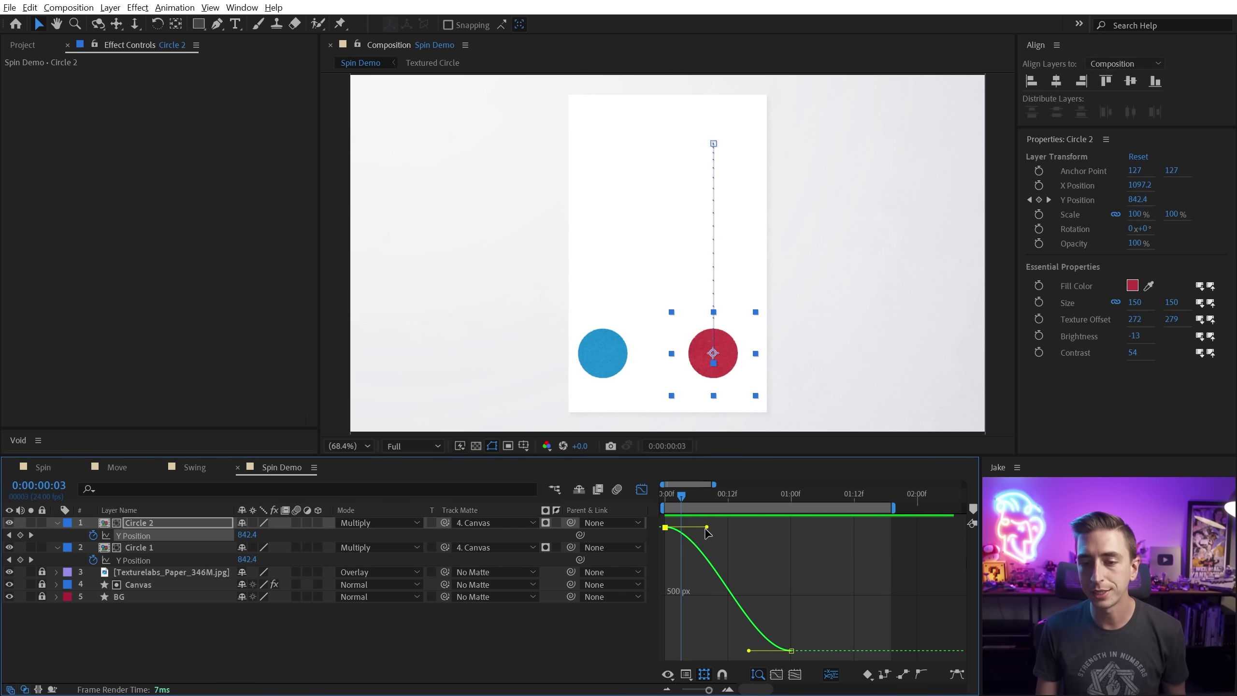
pyautogui.moveTo(705, 528); pyautogui.dragTo(748, 526)
pyautogui.moveTo(750, 651); pyautogui.dragTo(691, 651)
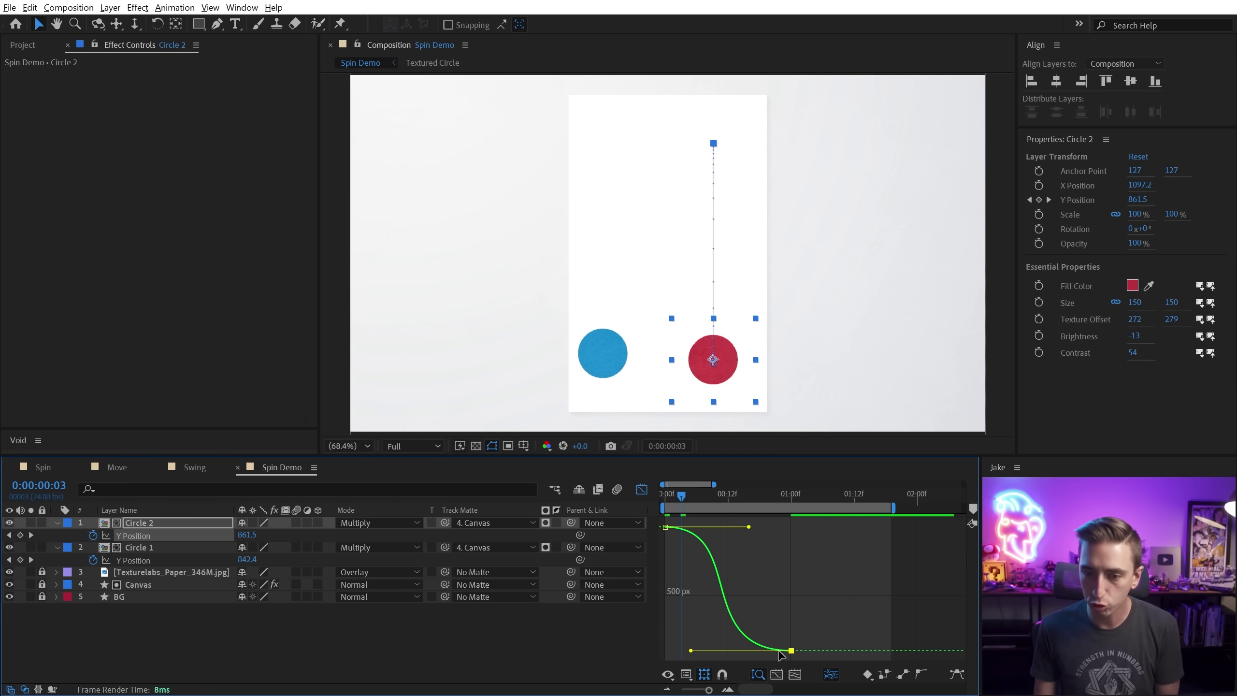
pyautogui.press('space')
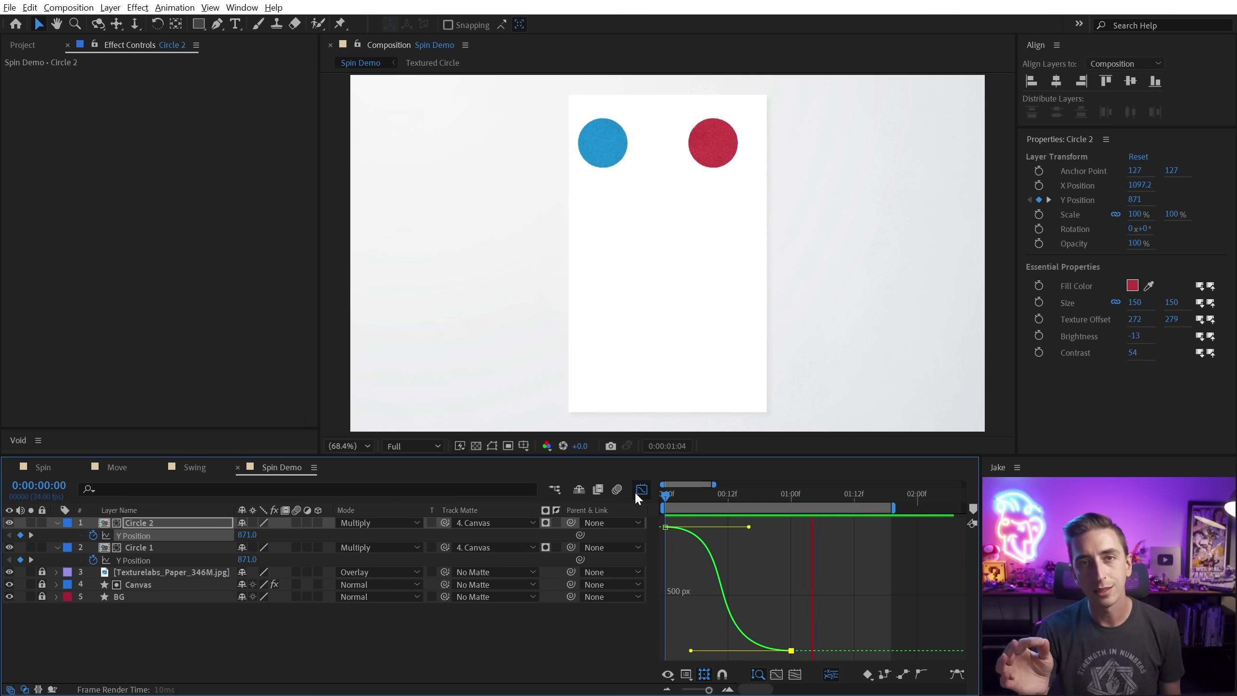
# Step: Move the red circle to X 945.2 and duplicate it to Circle 3 at X 1130.2
pyautogui.press('space')
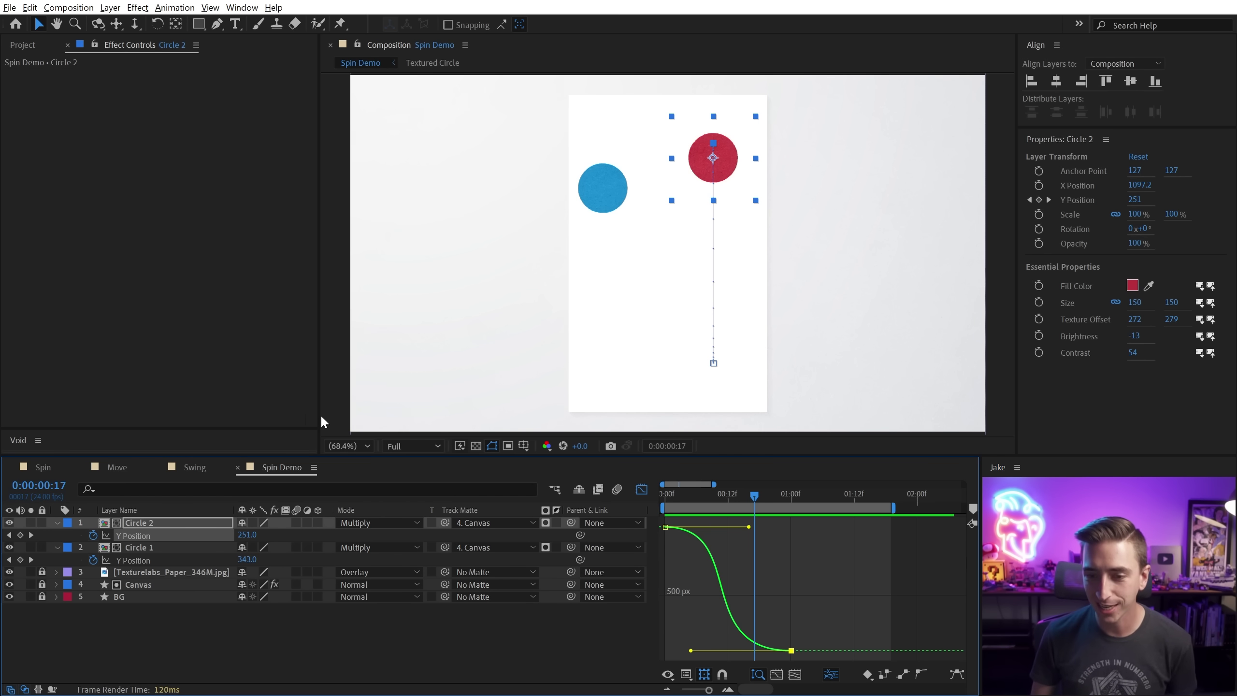
pyautogui.click(143, 521)
pyautogui.press('u')
pyautogui.press('u')
pyautogui.moveTo(247, 535); pyautogui.dragTo(135, 534)
pyautogui.hotkey('ctrl', 'd')
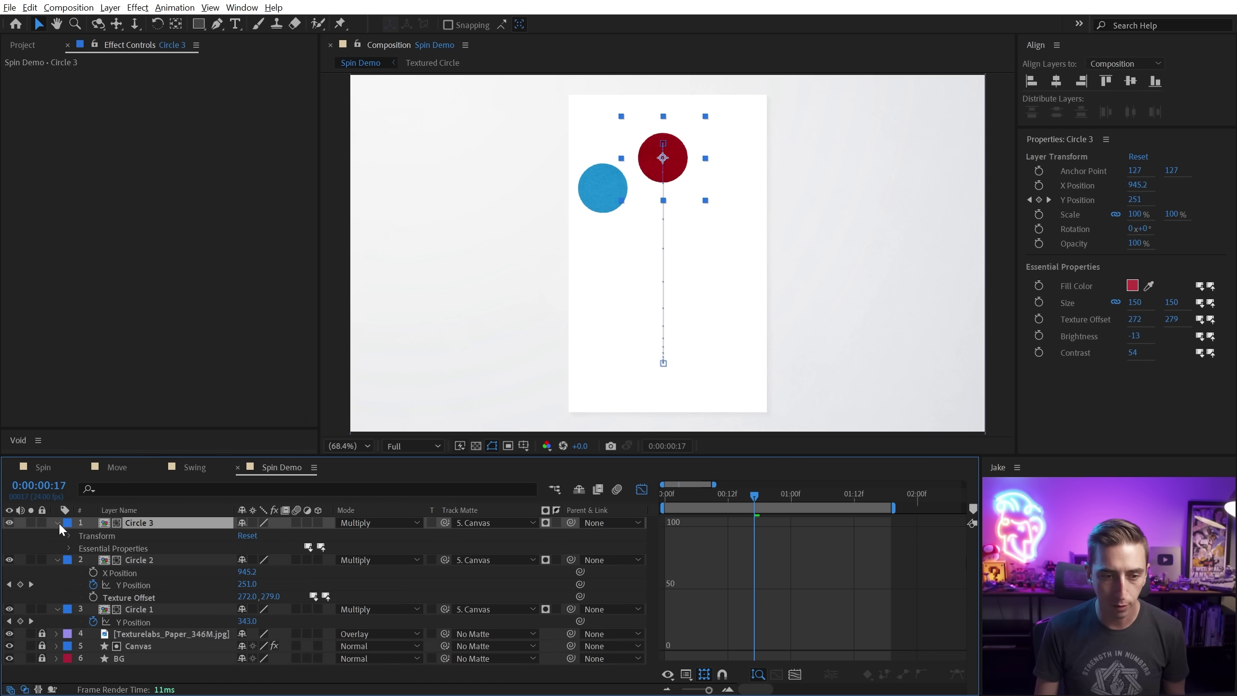
pyautogui.moveTo(247, 535); pyautogui.dragTo(219, 520)
# Step: Change Circle 3's fill colour from red to light green
pyautogui.click(57, 522)
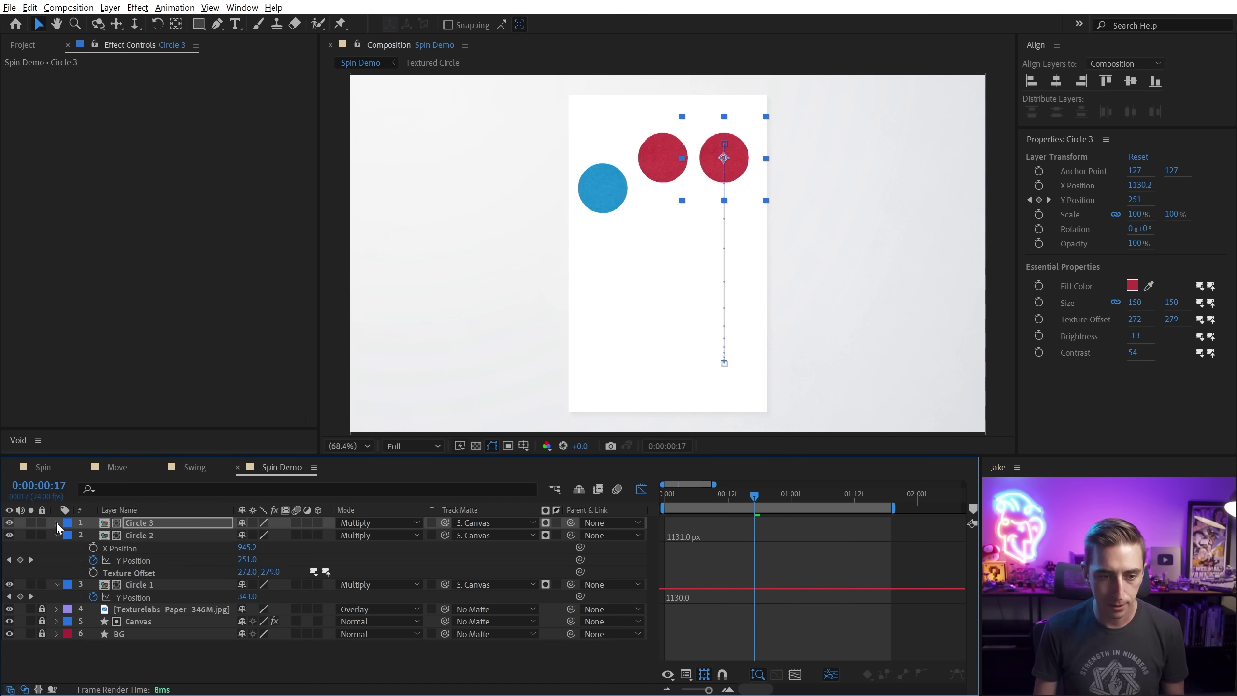
pyautogui.keyDown('ctrl'); pyautogui.click(57, 522); pyautogui.keyUp('ctrl')
pyautogui.click(243, 633)
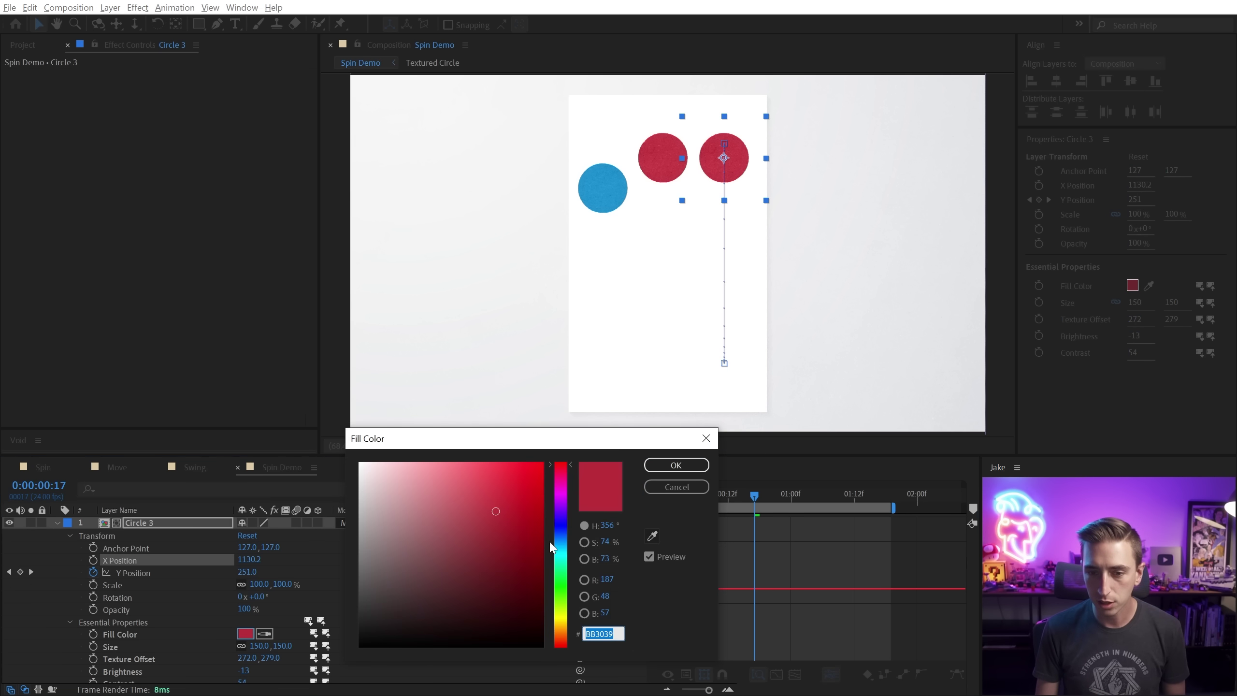
pyautogui.moveTo(561, 642); pyautogui.dragTo(561, 589)
pyautogui.moveTo(508, 511); pyautogui.dragTo(494, 484)
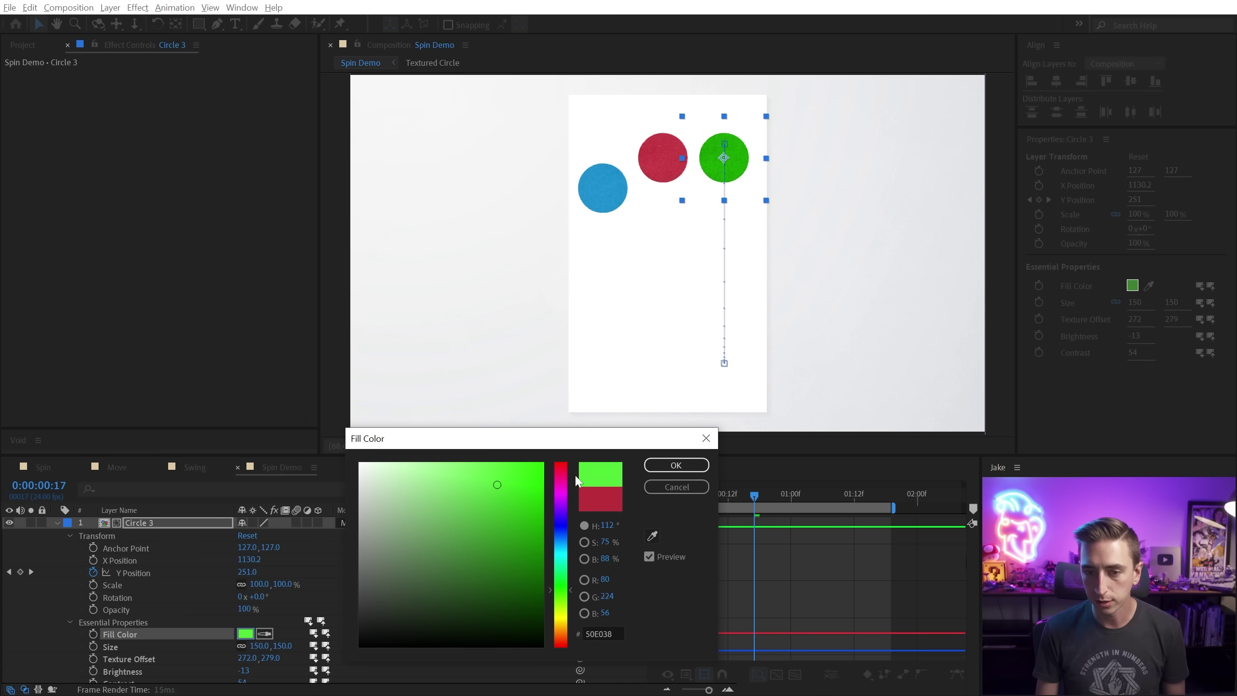
pyautogui.click(650, 468)
# Step: Zero Circle 3's Brightness and Contrast, lighten the green further, and set Texture Offset X to 368
pyautogui.moveTo(248, 673); pyautogui.dragTo(253, 673)
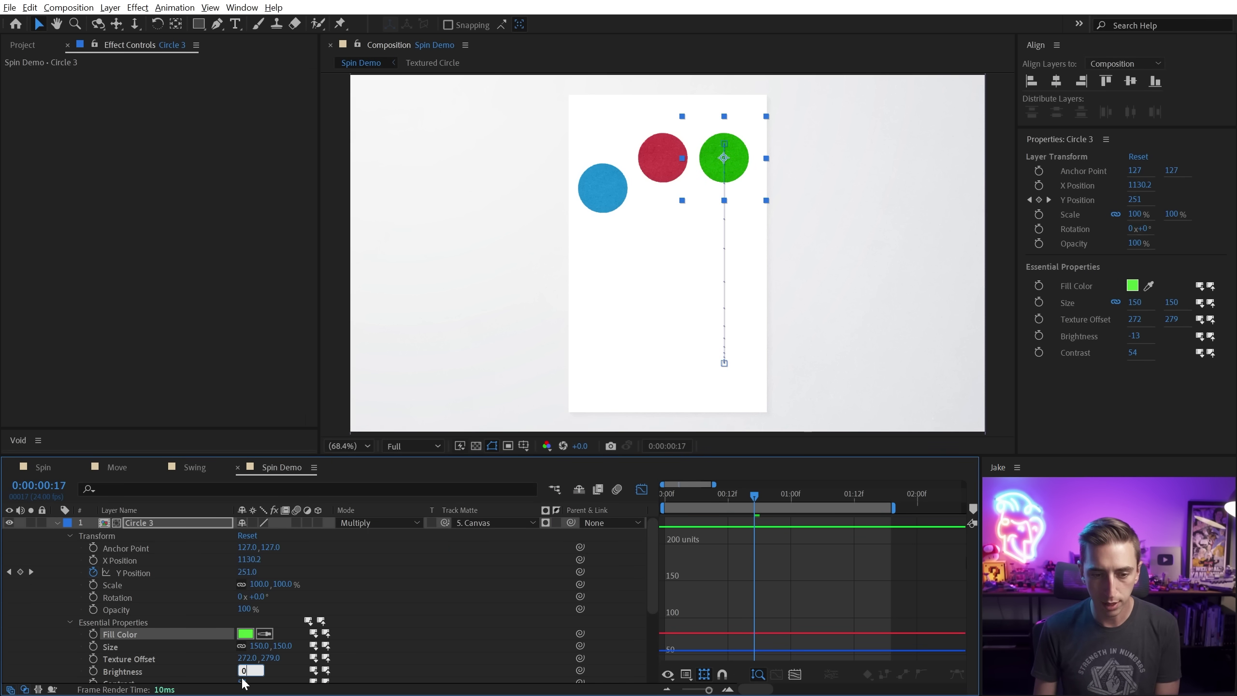
pyautogui.click(176, 648)
pyautogui.scroll(-3, 193, 641)
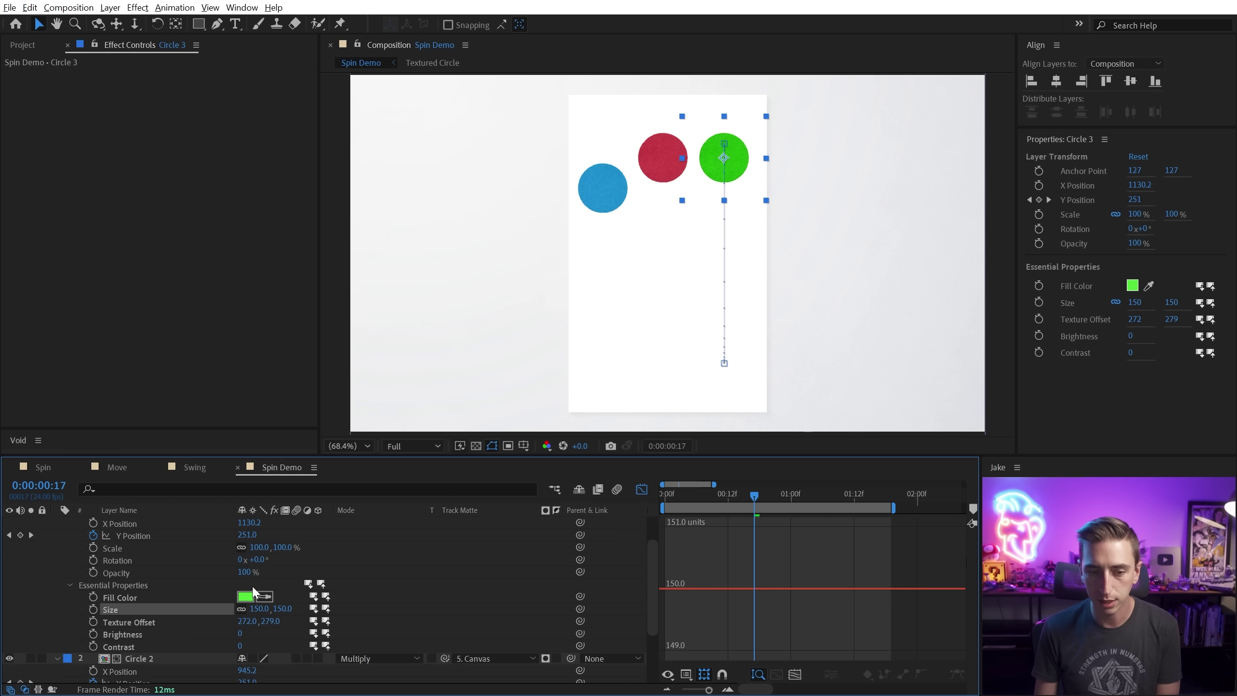
pyautogui.click(245, 596)
pyautogui.moveTo(497, 484); pyautogui.dragTo(466, 480)
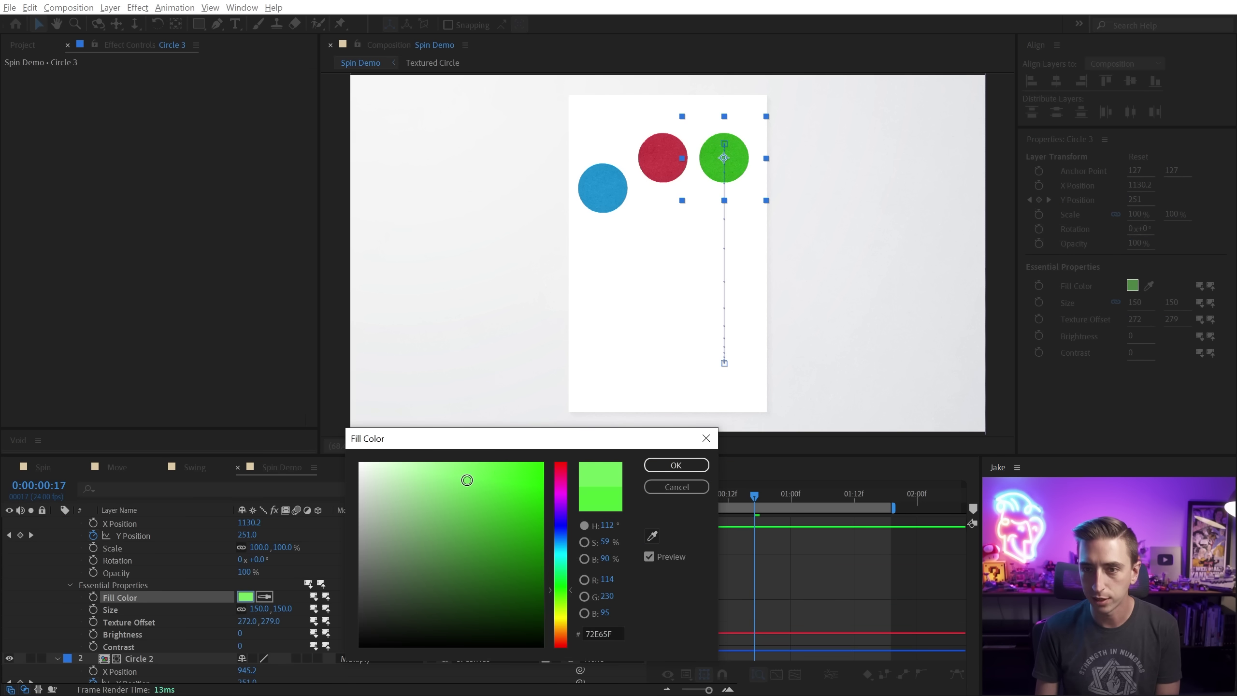
pyautogui.click(676, 465)
pyautogui.moveTo(246, 621); pyautogui.dragTo(310, 622)
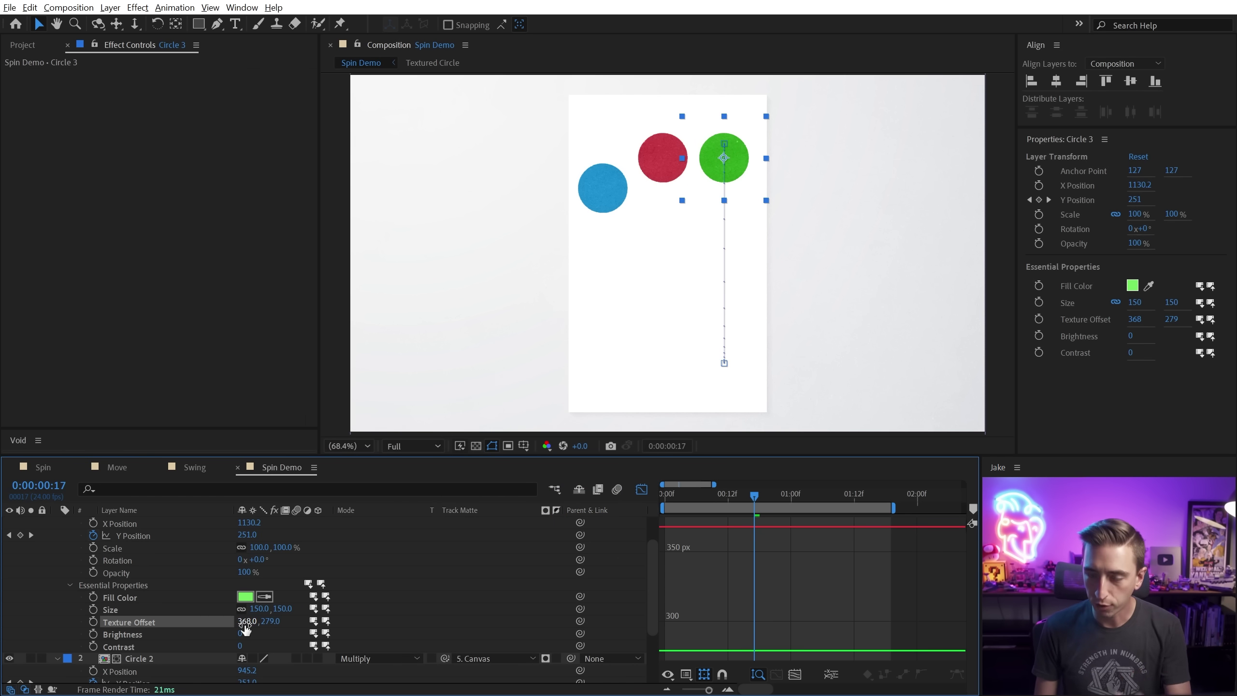
# Step: Preview the three circles rising, park at frame 12, and open effect search on Circle 3
pyautogui.click(540, 577)
pyautogui.press('u')
pyautogui.click(642, 488)
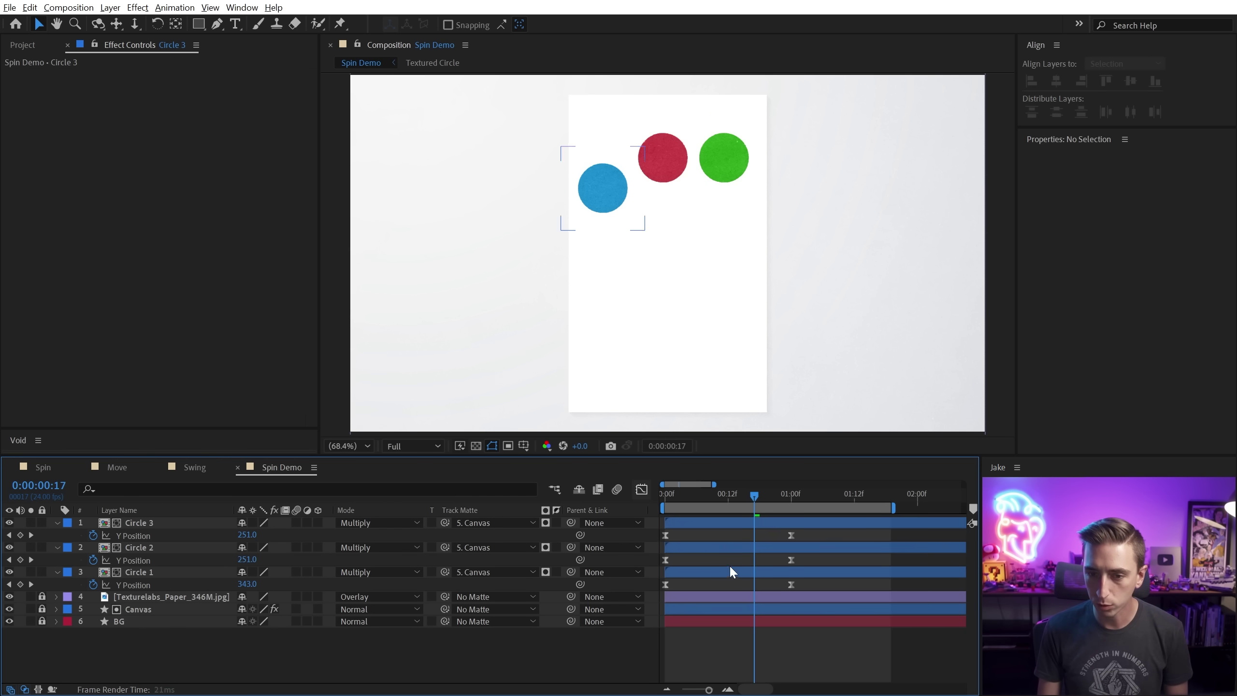
pyautogui.moveTo(716, 532); pyautogui.dragTo(809, 534)
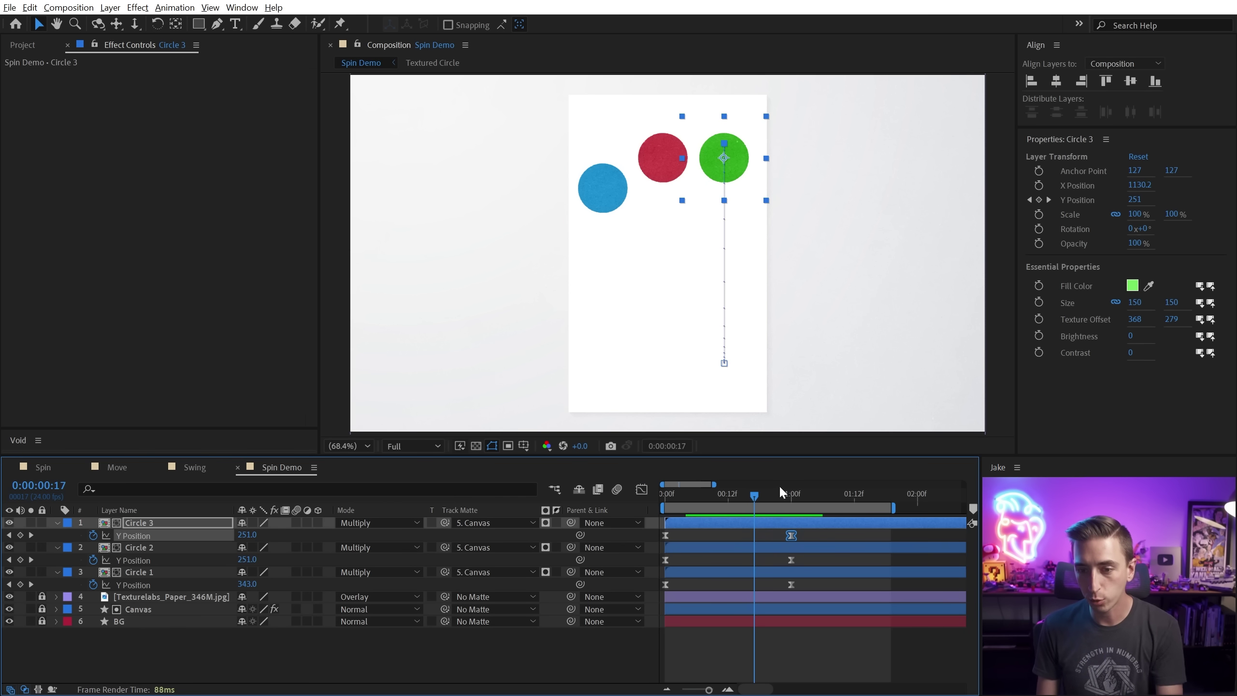
pyautogui.press('space')
pyautogui.click(758, 489)
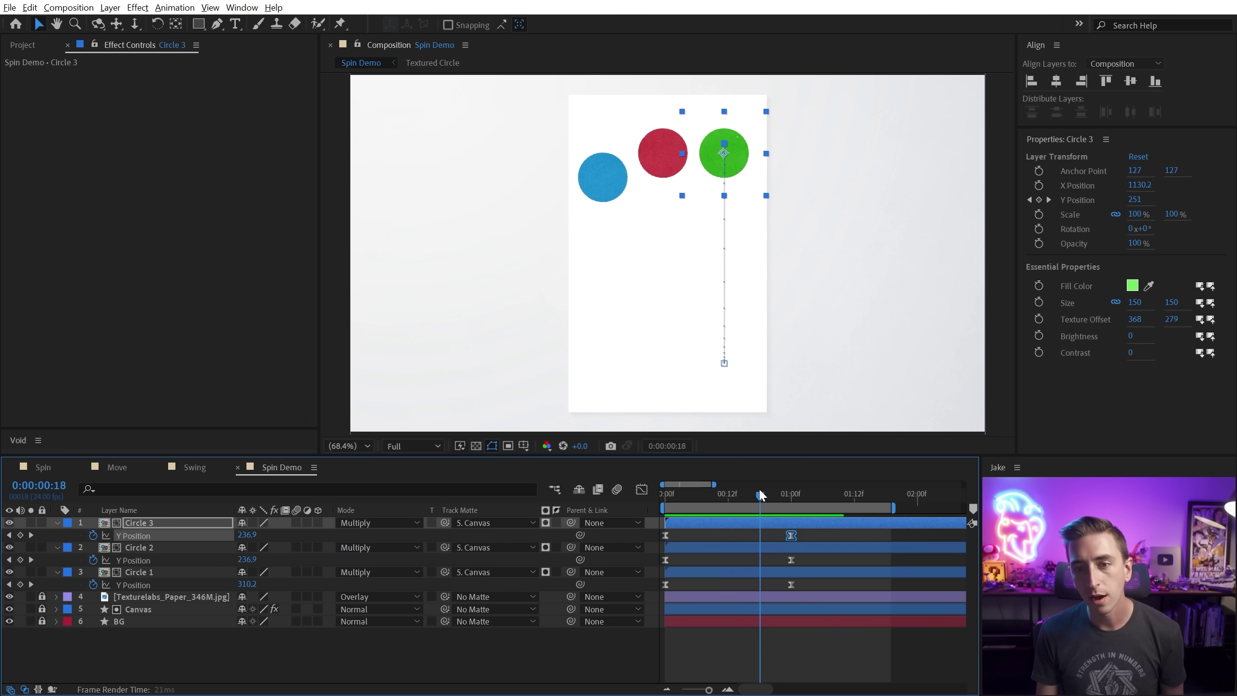
pyautogui.moveTo(759, 487); pyautogui.dragTo(728, 493)
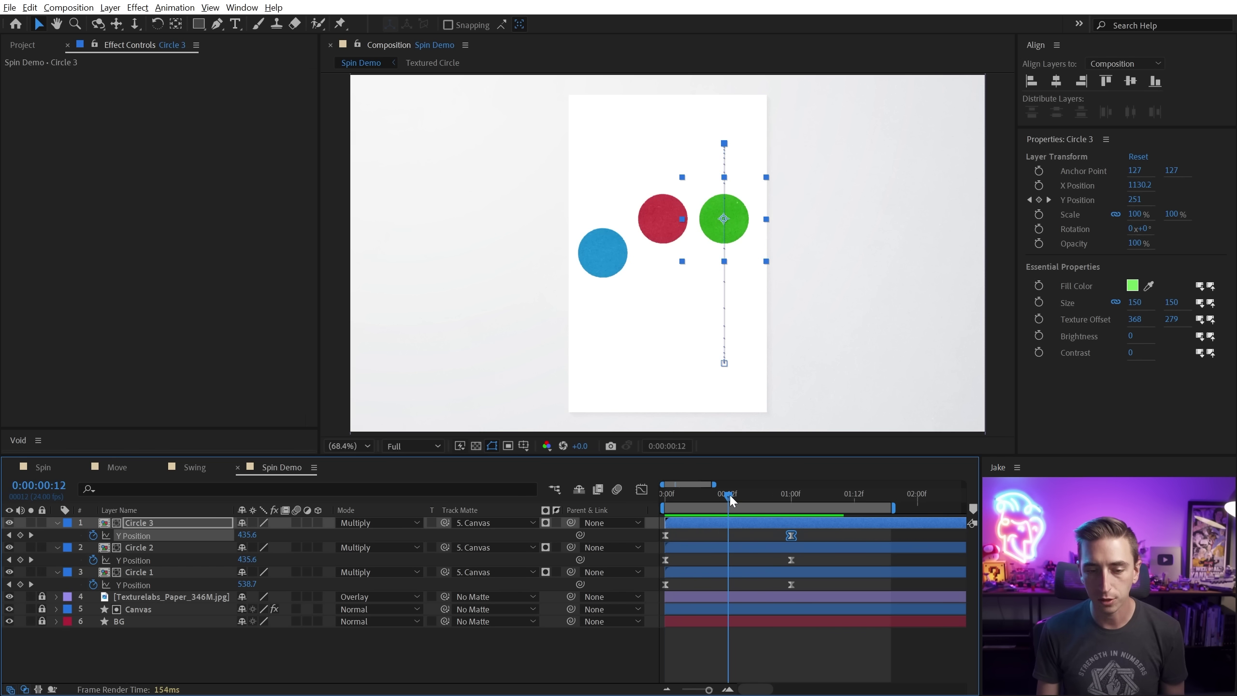
pyautogui.click(166, 525)
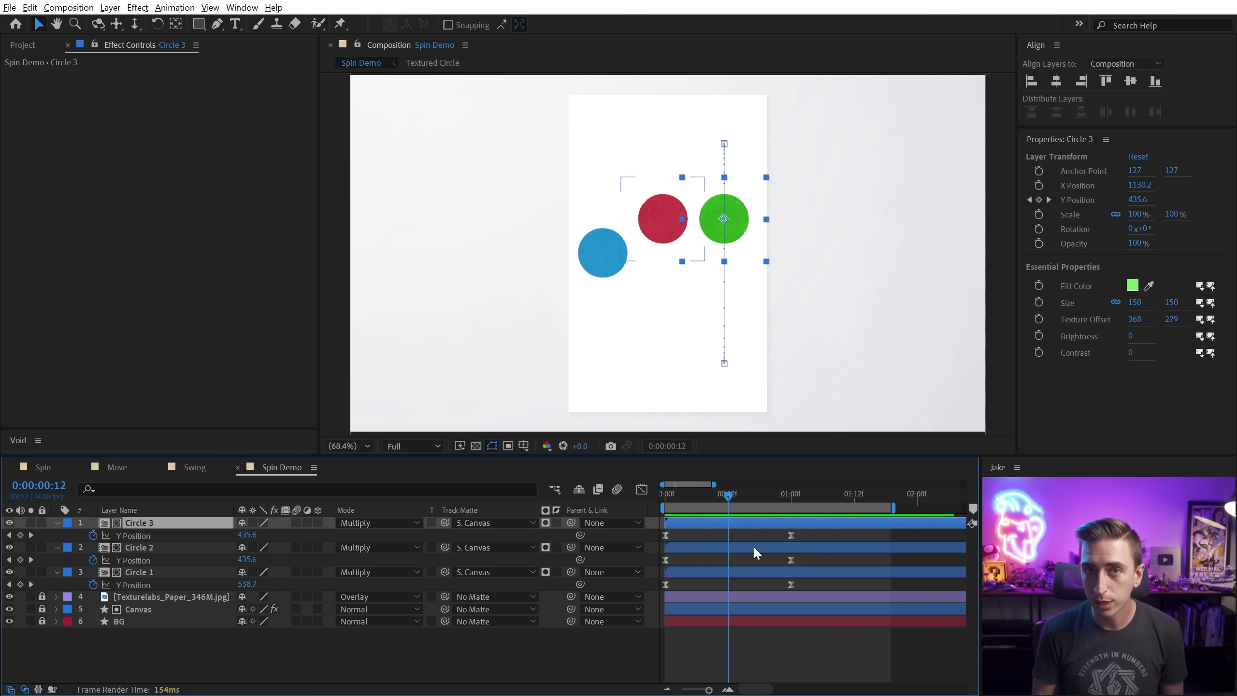
pyautogui.hotkey('ctrl', 'space')
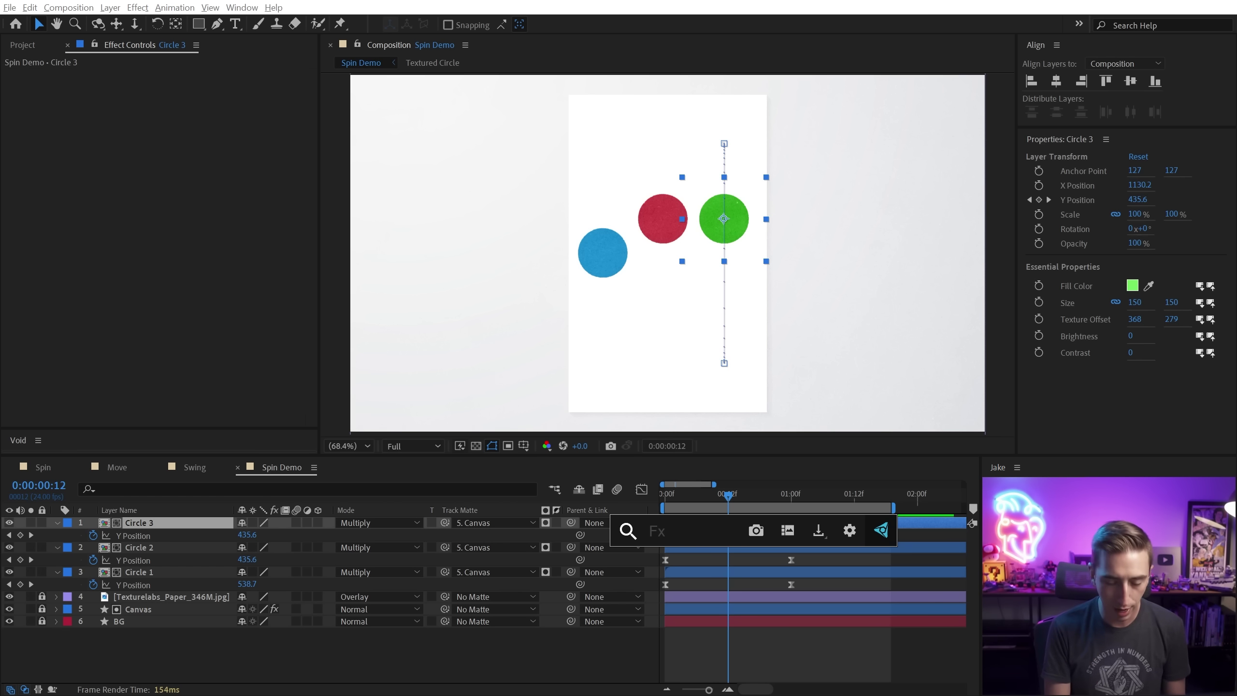
# Step: Apply a Slider Control to Circle 3 and rename it 'Y Position Offset'
pyautogui.write('slider')
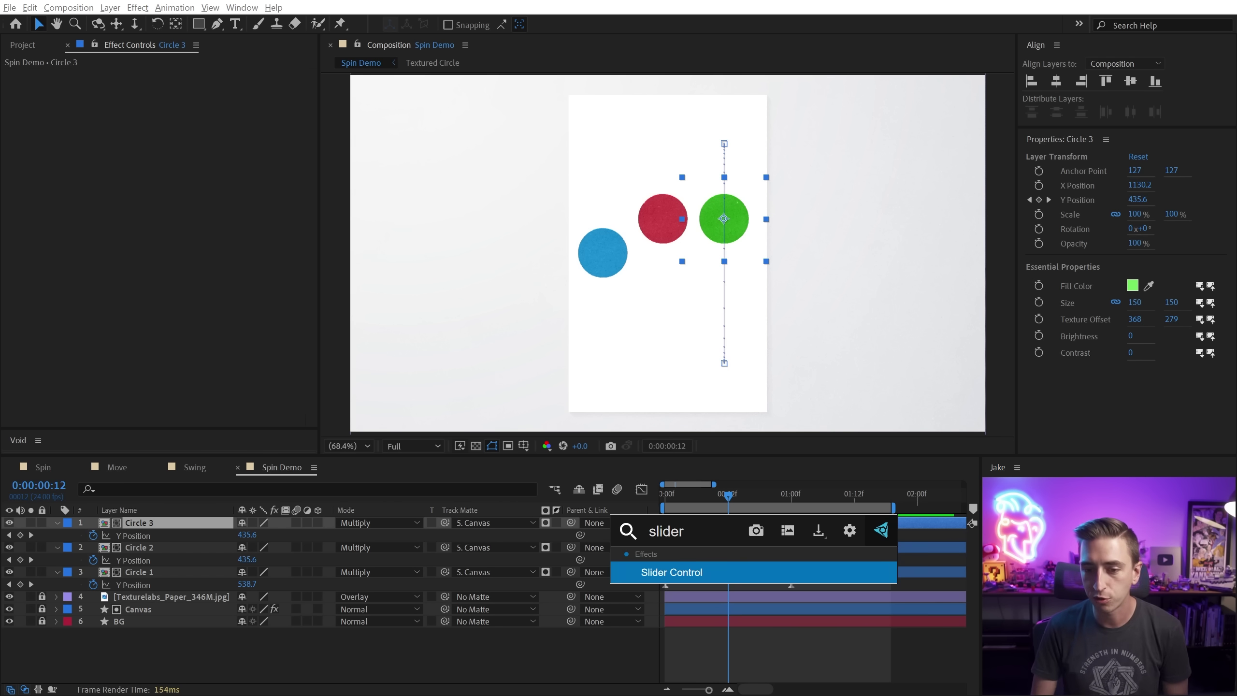
pyautogui.press('Return')
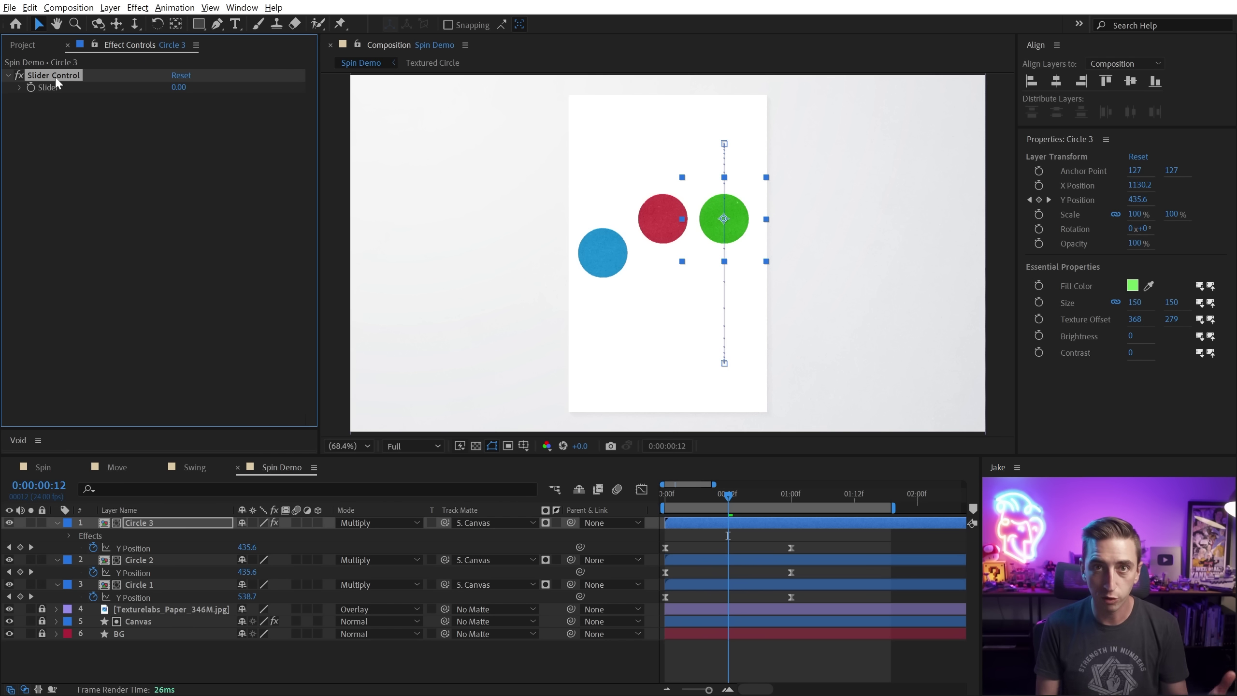
pyautogui.press('Return')
pyautogui.write('Y Position Offset')
pyautogui.press('Return')
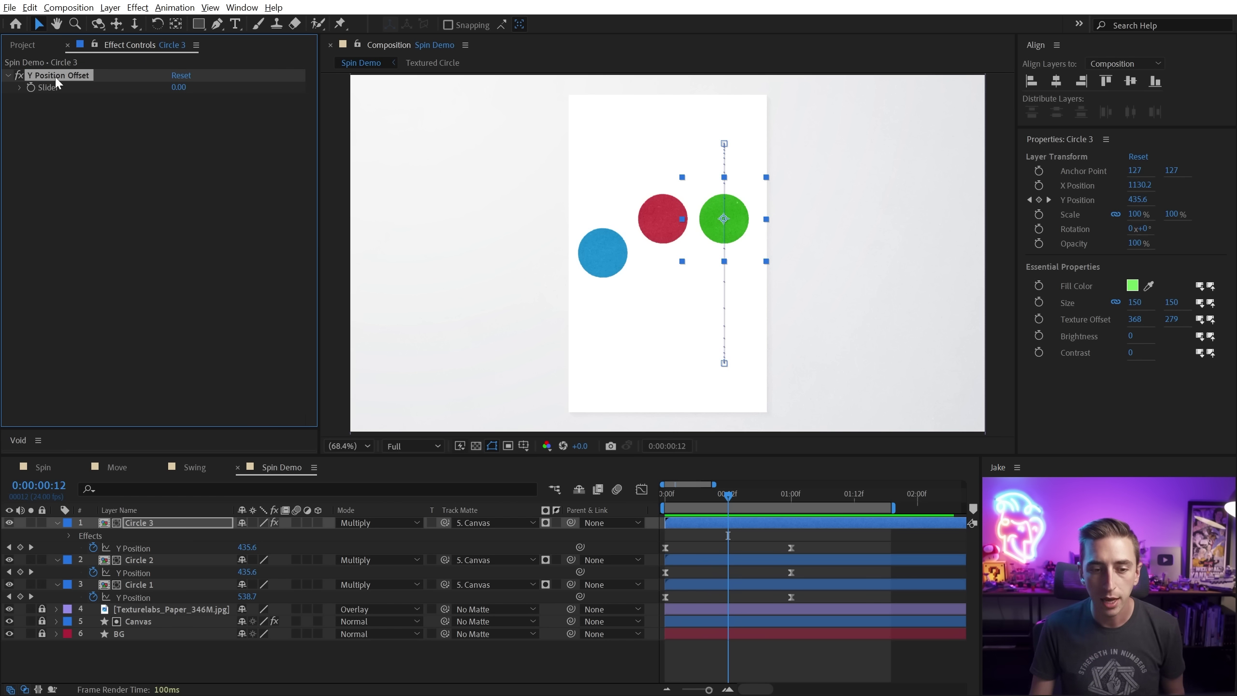
pyautogui.hotkey('shift', 'e')
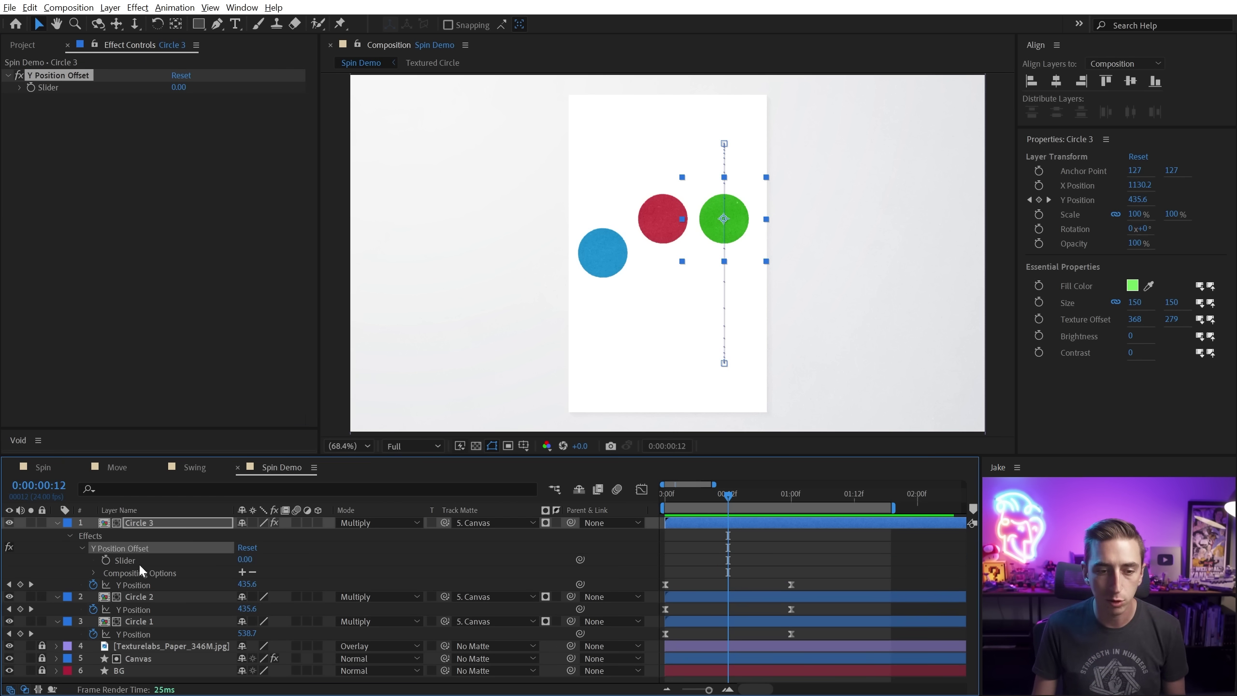
# Step: Add the Y Position expression 'value +' pick-whipped to the Y Position Offset slider
pyautogui.keyDown('alt'); pyautogui.click(92, 584); pyautogui.keyUp('alt')
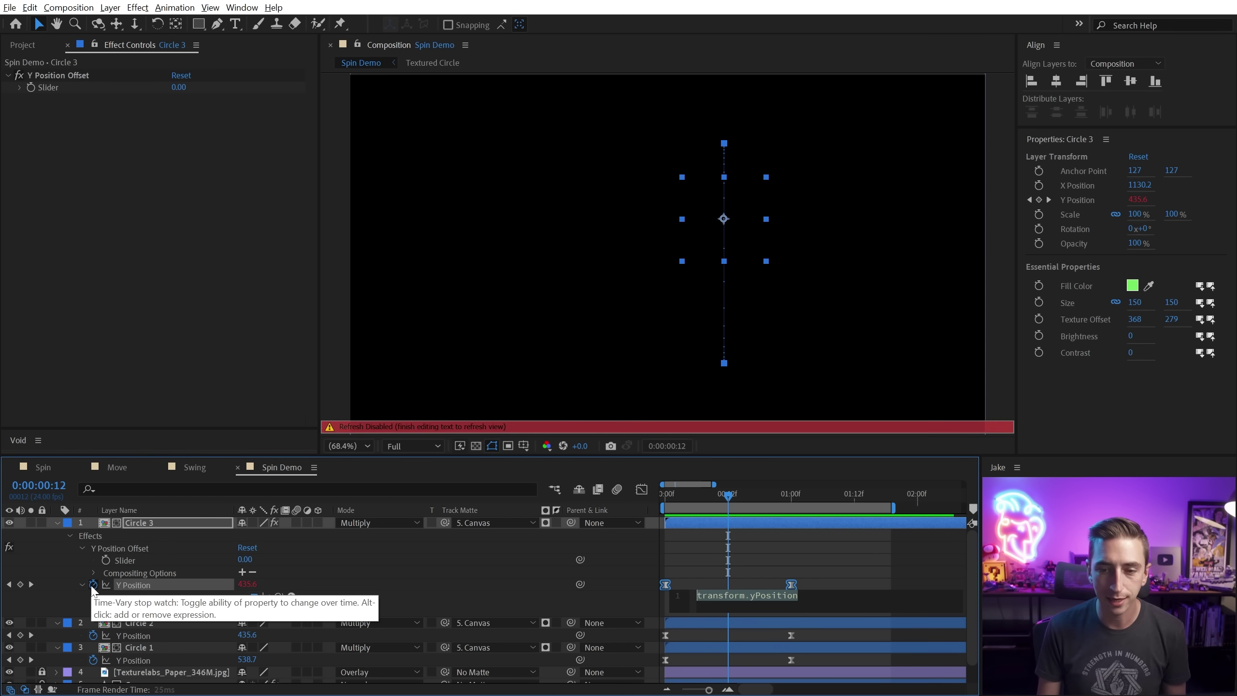
pyautogui.keyDown('ctrl'); pyautogui.scroll(3, 754, 596); pyautogui.keyUp('ctrl')
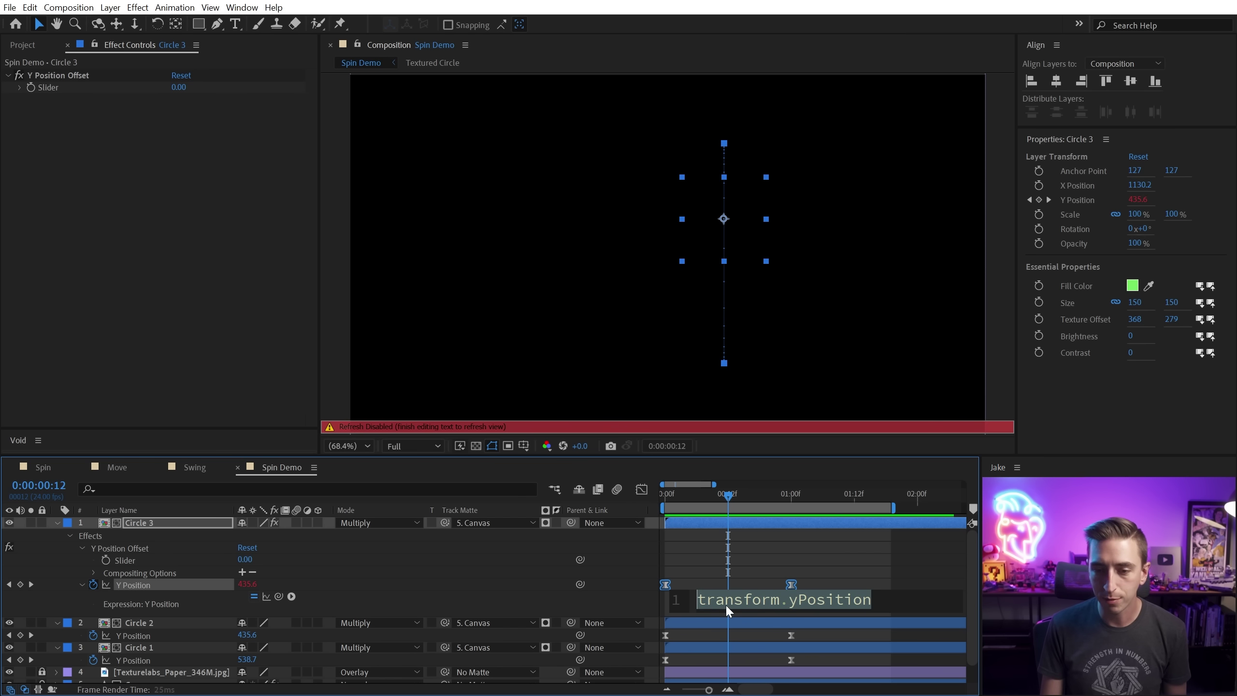
pyautogui.moveTo(724, 620); pyautogui.dragTo(723, 648)
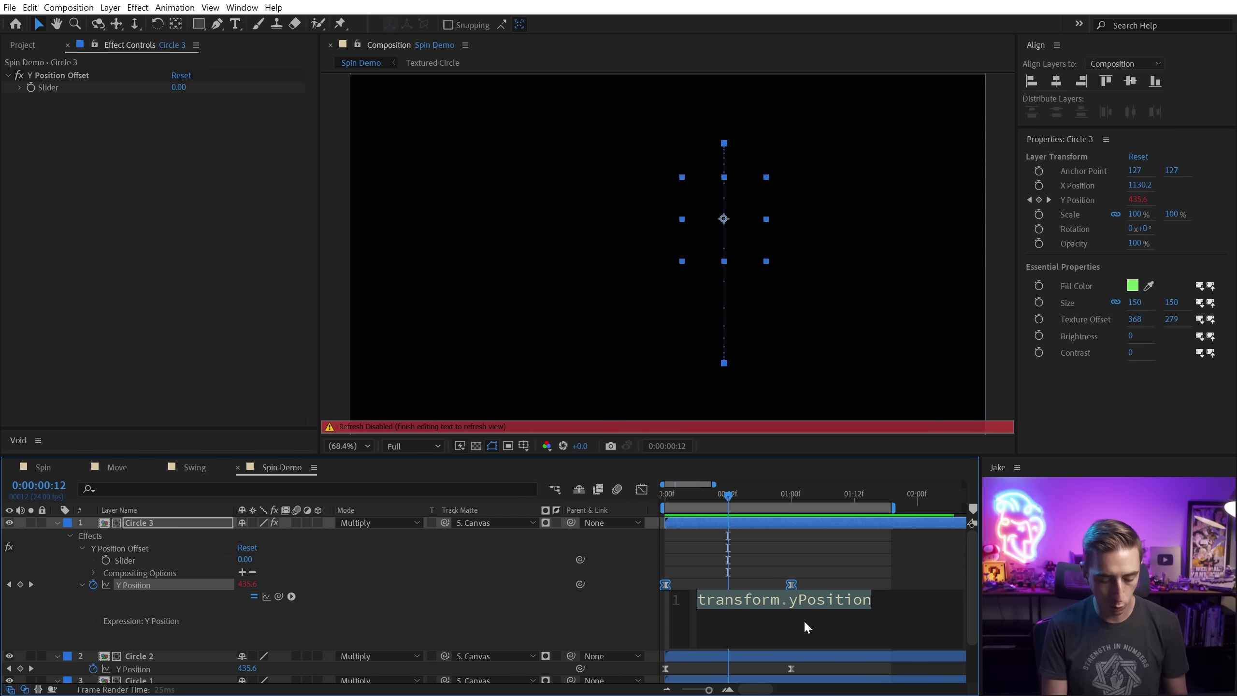
pyautogui.write('value ')
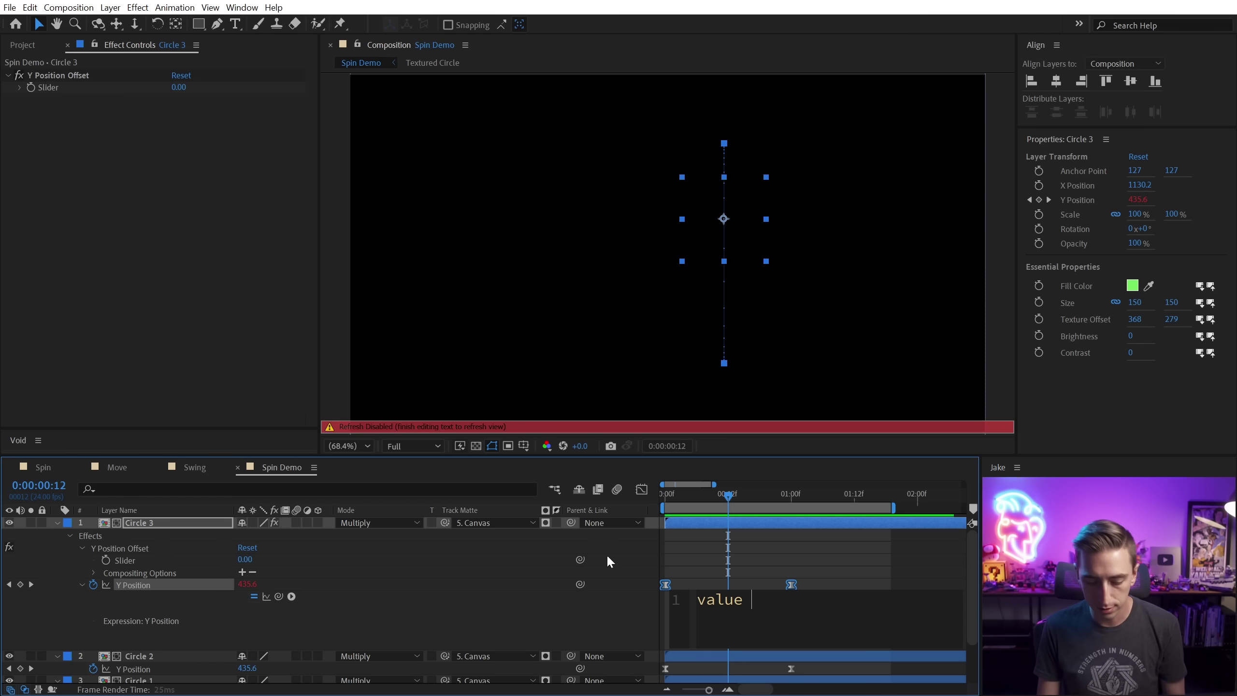
pyautogui.write('+')
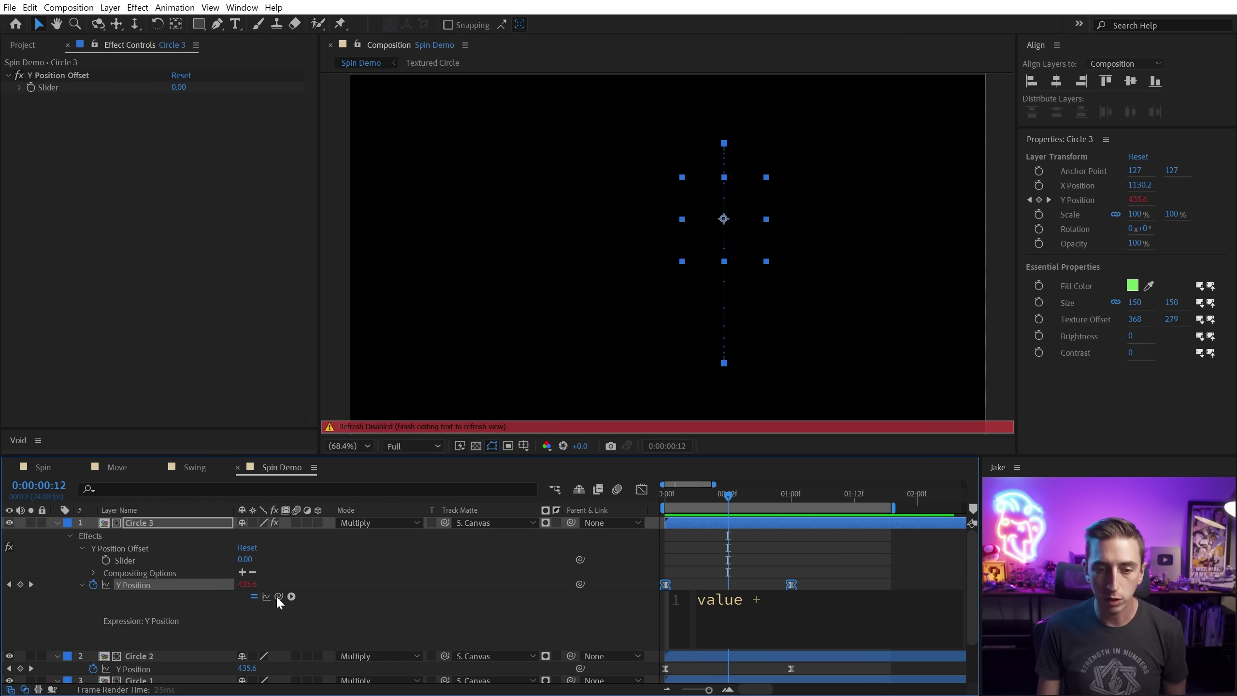
pyautogui.moveTo(278, 596); pyautogui.dragTo(131, 561)
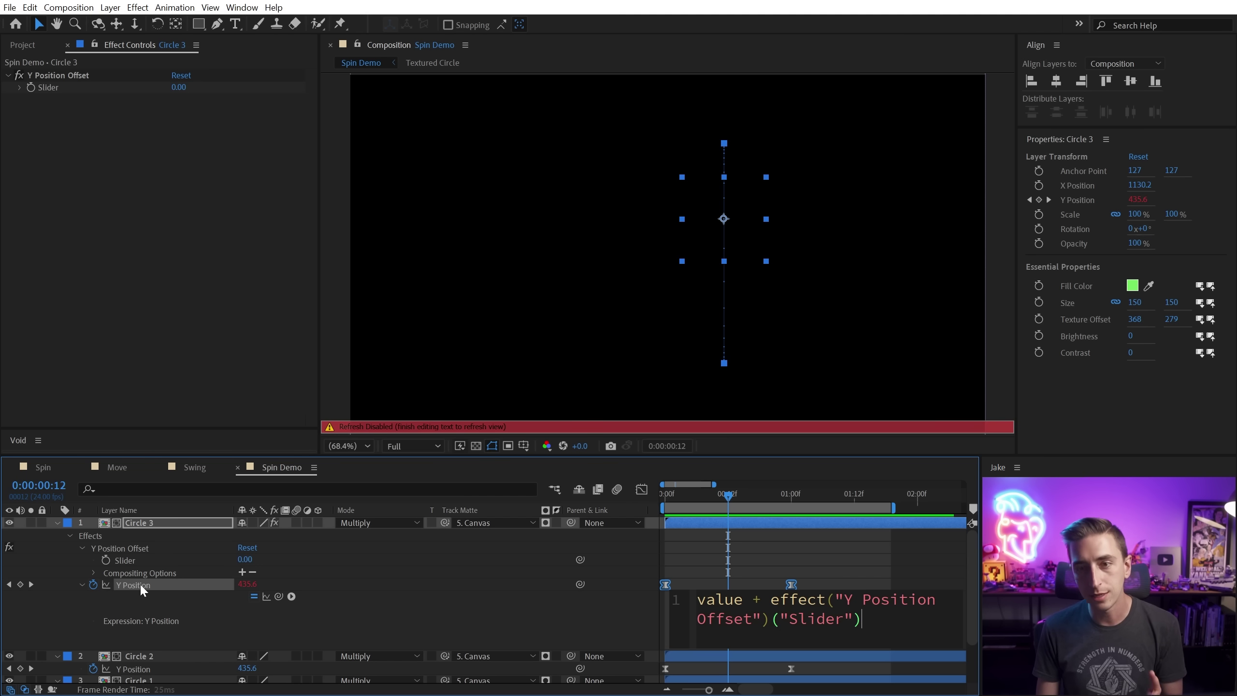
pyautogui.click(73, 558)
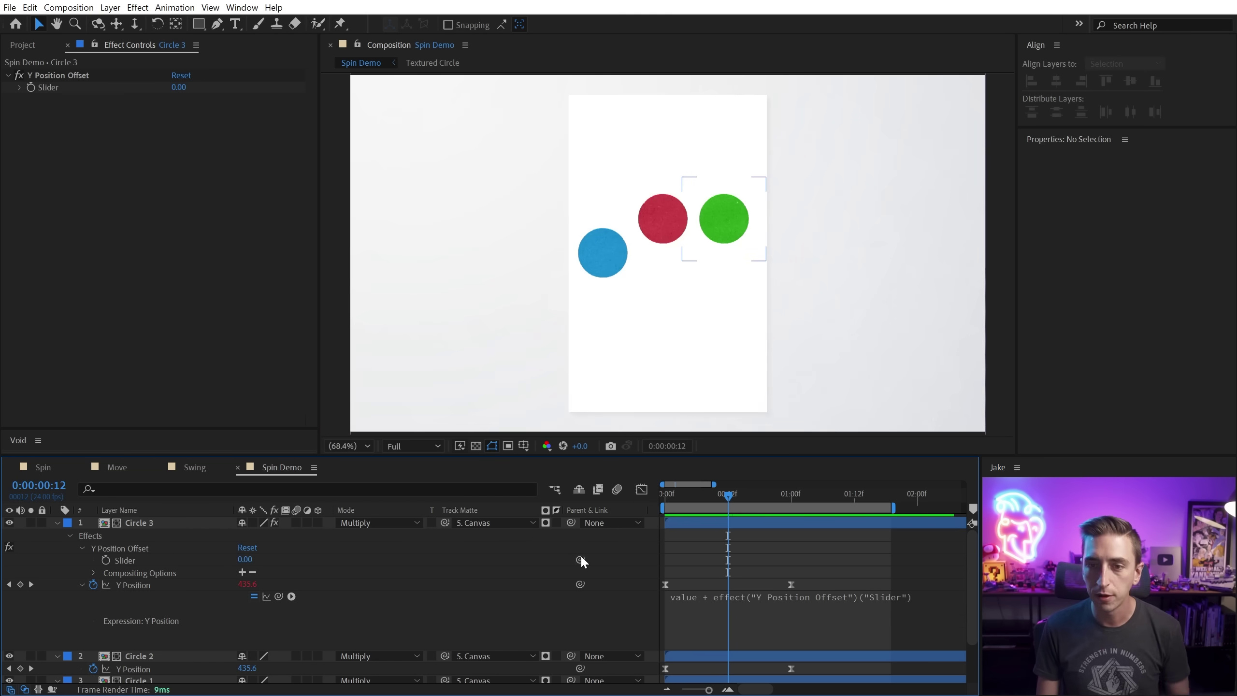
# Step: Preview from the start, then test the slider at frame 12 by pushing the green circle down
pyautogui.press('Home')
pyautogui.press('space')
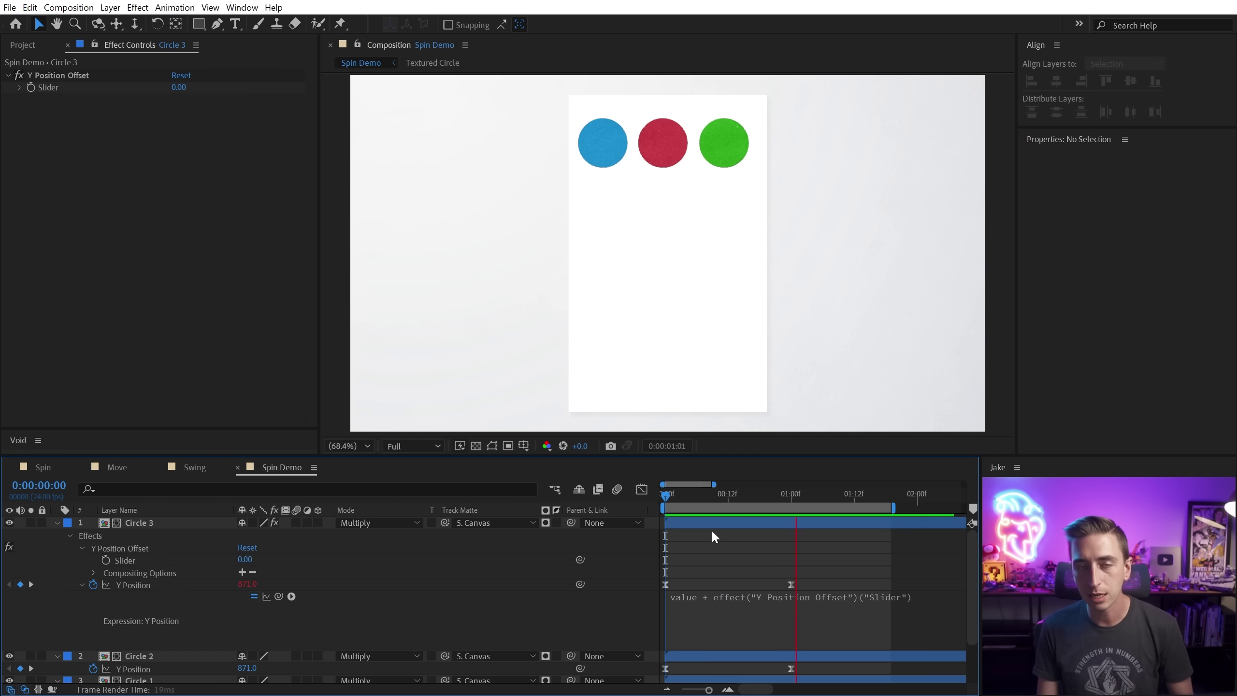
pyautogui.moveTo(682, 495); pyautogui.dragTo(728, 497)
pyautogui.click(46, 90)
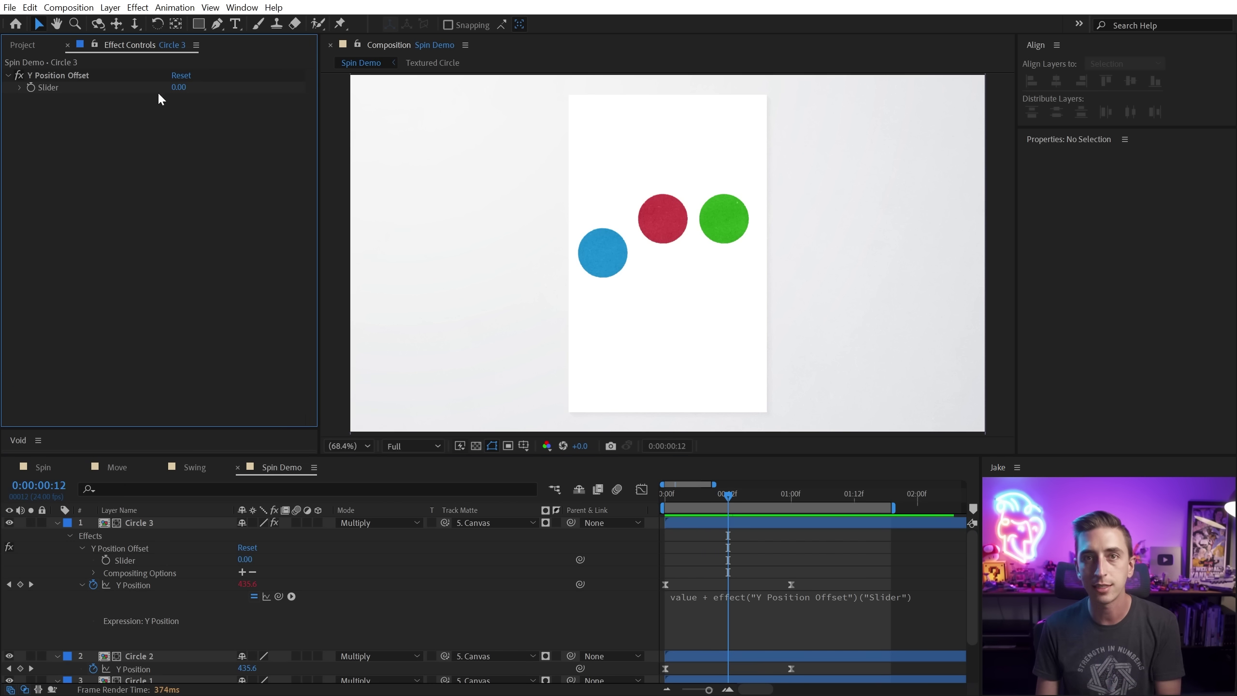
pyautogui.click(20, 88)
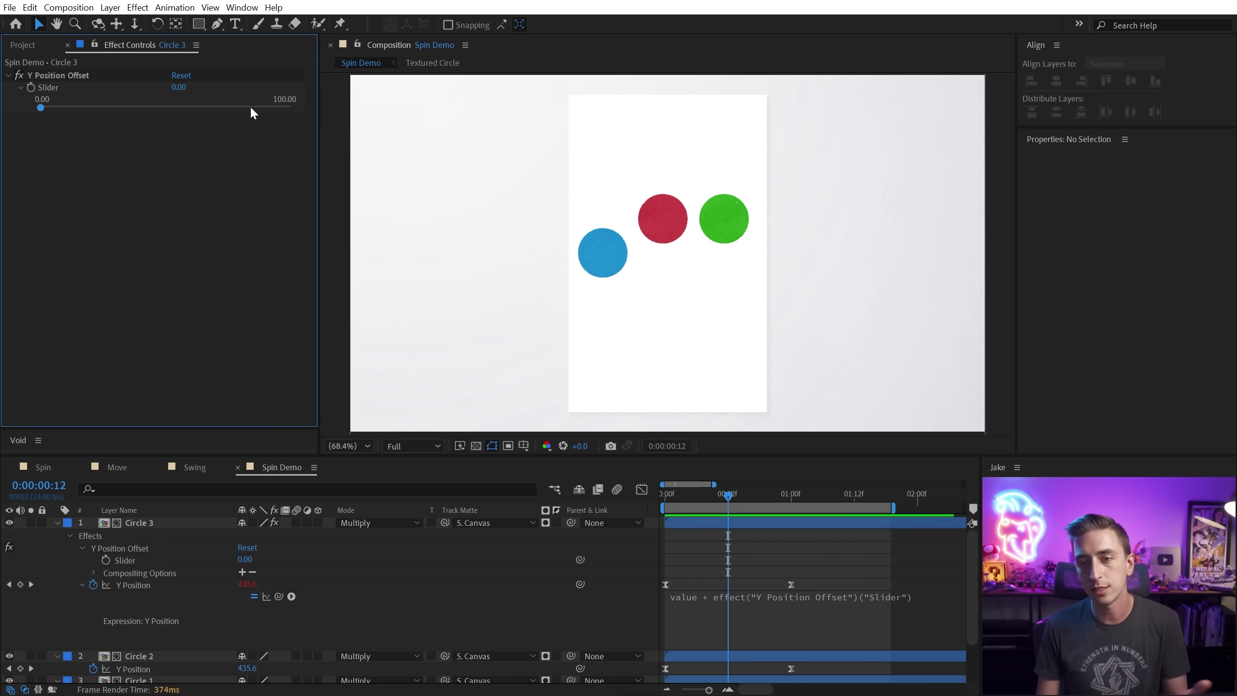
pyautogui.moveTo(40, 108)
pyautogui.mouseDown()
pyautogui.moveTo(215, 101)
pyautogui.moveTo(285, 114)
pyautogui.moveTo(161, 93)
pyautogui.moveTo(107, 111)
pyautogui.moveTo(38, 108)
pyautogui.mouseUp()
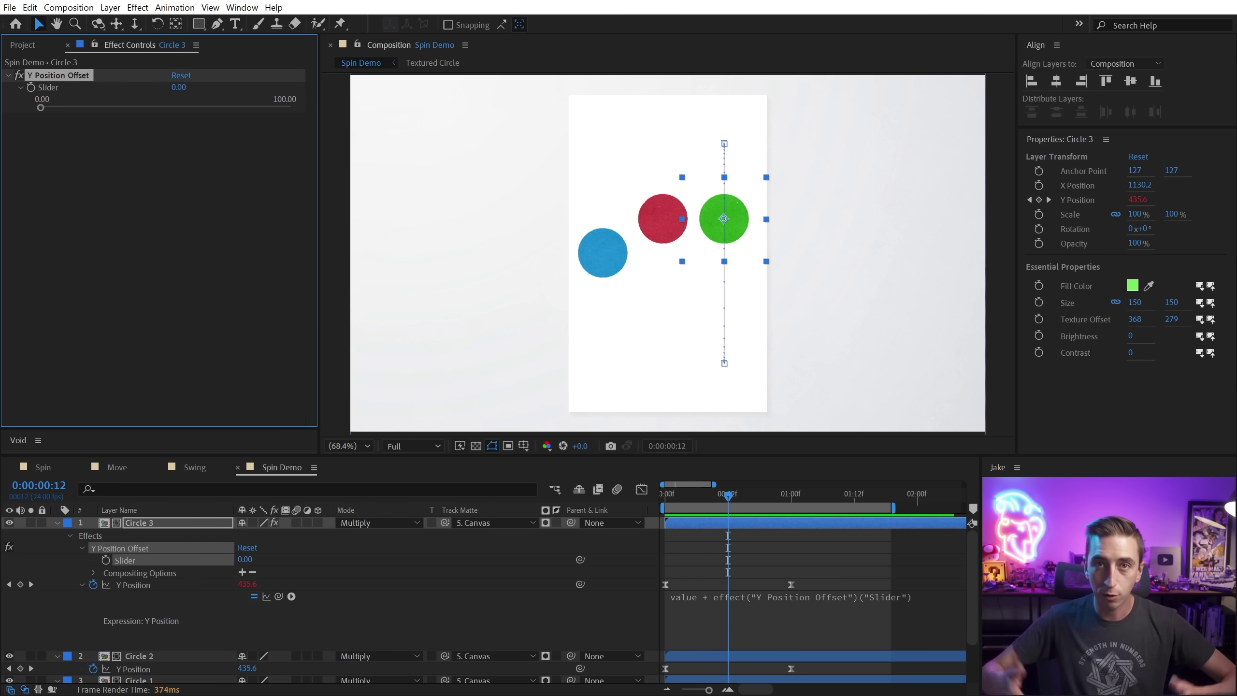
pyautogui.click(707, 547)
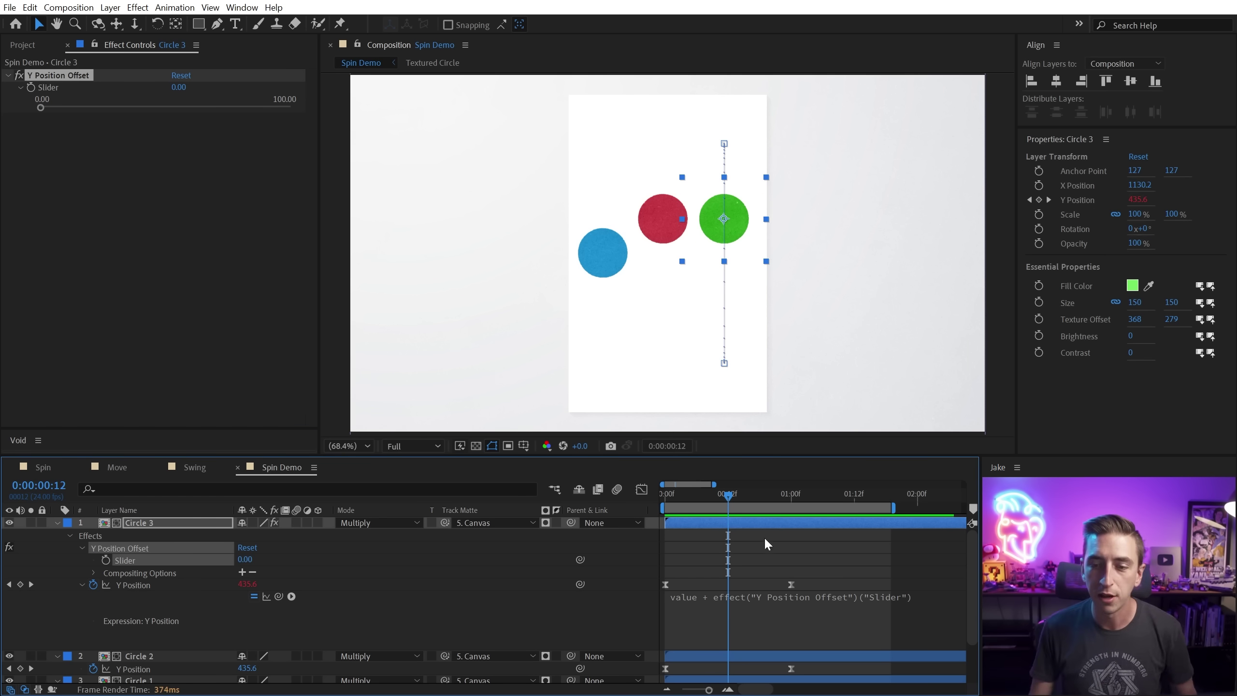
# Step: Change the expression's '+' to '-' and test the slider, then undo the test
pyautogui.click(752, 604)
pyautogui.scroll(3, 750, 599)
pyautogui.press('BackSpace')
pyautogui.write('-')
pyautogui.click(399, 568)
pyautogui.moveTo(245, 559); pyautogui.dragTo(416, 538)
pyautogui.hotkey('ctrl', 'z')
# Step: Keyframe the Slider at 0 at one second and -100 at frame 9
pyautogui.moveTo(769, 514); pyautogui.dragTo(790, 514)
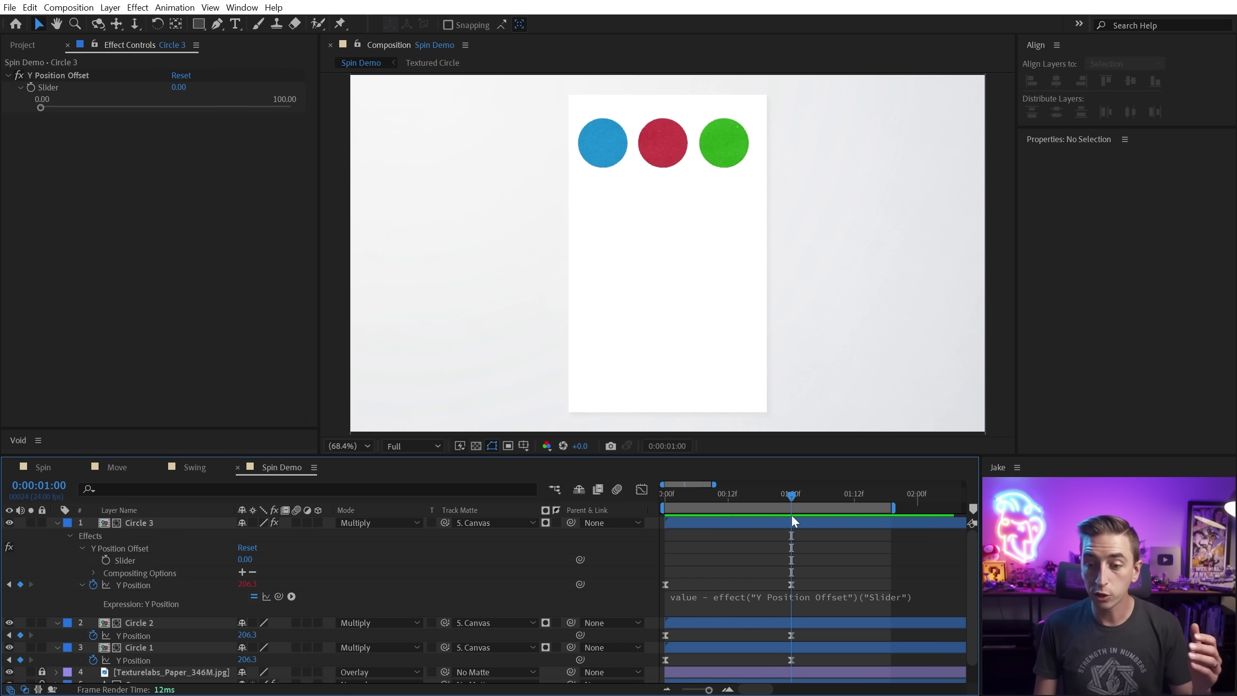
pyautogui.click(30, 87)
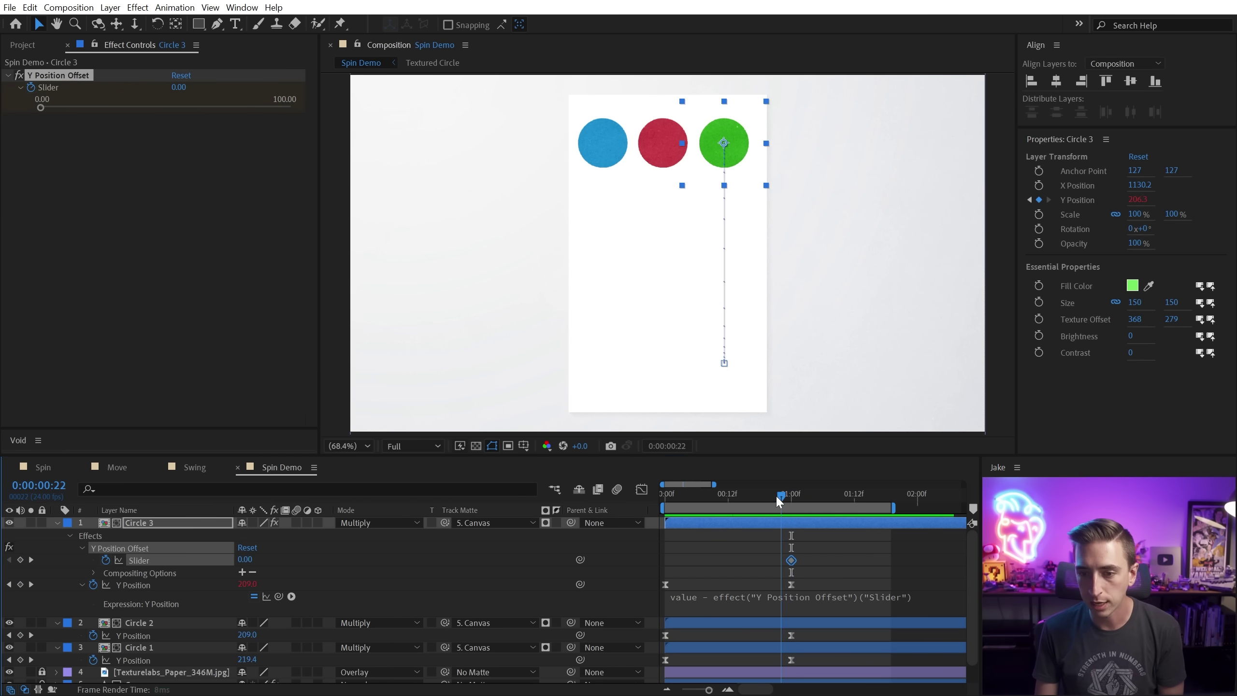
pyautogui.moveTo(774, 495); pyautogui.dragTo(713, 495)
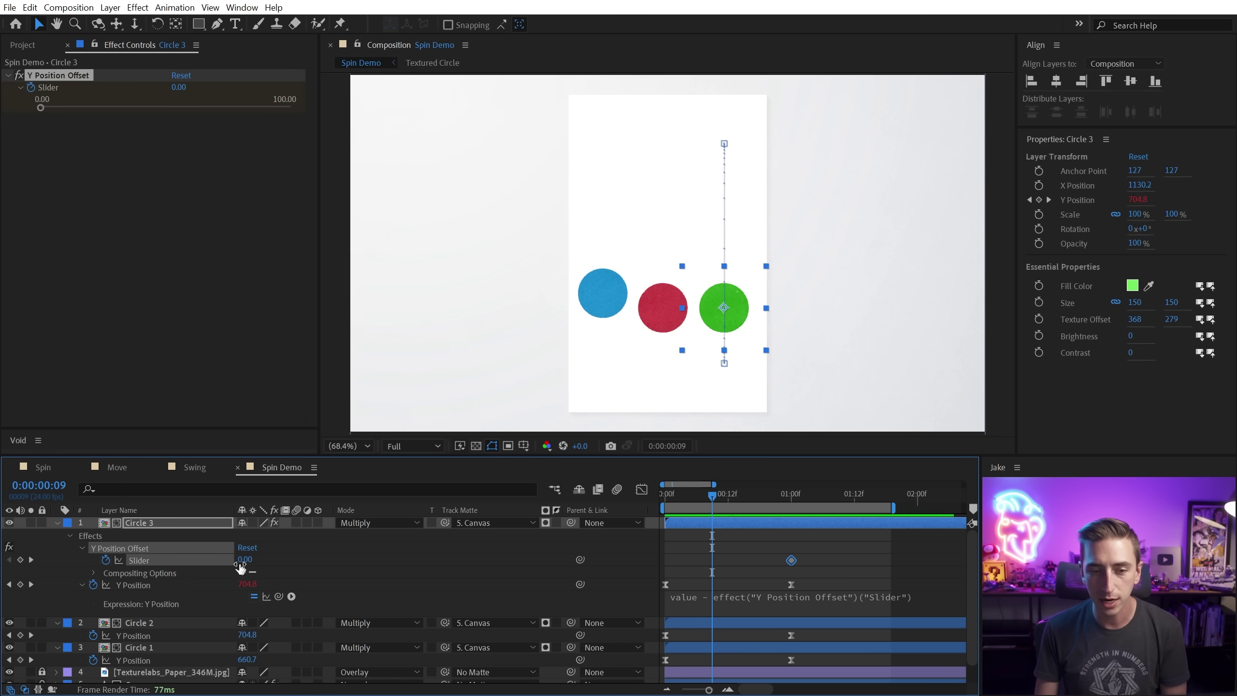
pyautogui.moveTo(245, 559); pyautogui.dragTo(117, 570)
pyautogui.click(251, 560)
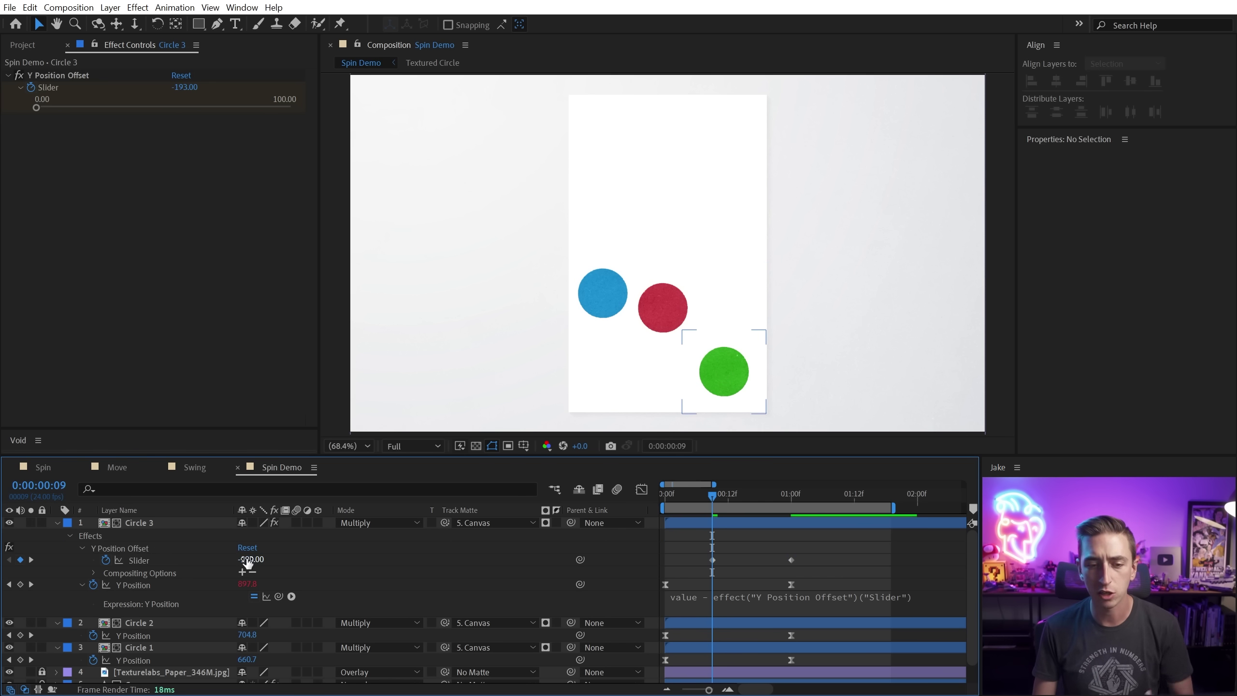
pyautogui.write('-100')
pyautogui.press('Return')
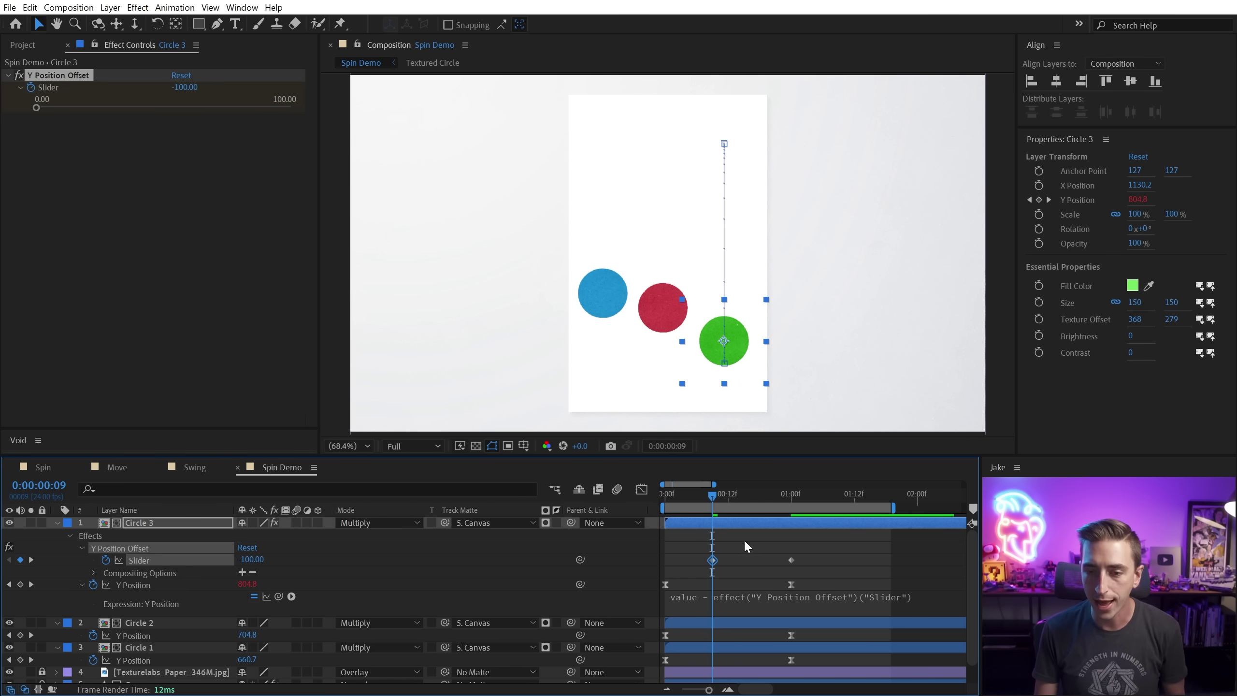
pyautogui.moveTo(713, 494); pyautogui.dragTo(622, 495)
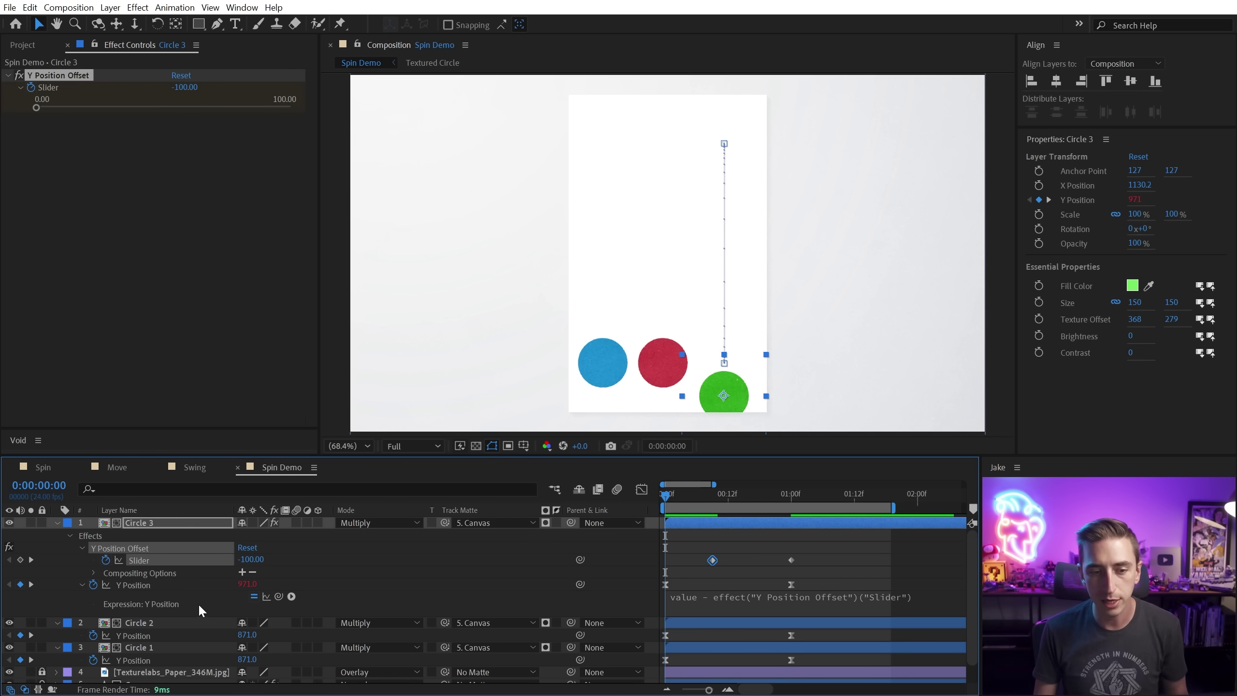
# Step: Append -100 to Circle 3's first Y Position value so it starts at 871, then scrub
pyautogui.click(246, 584)
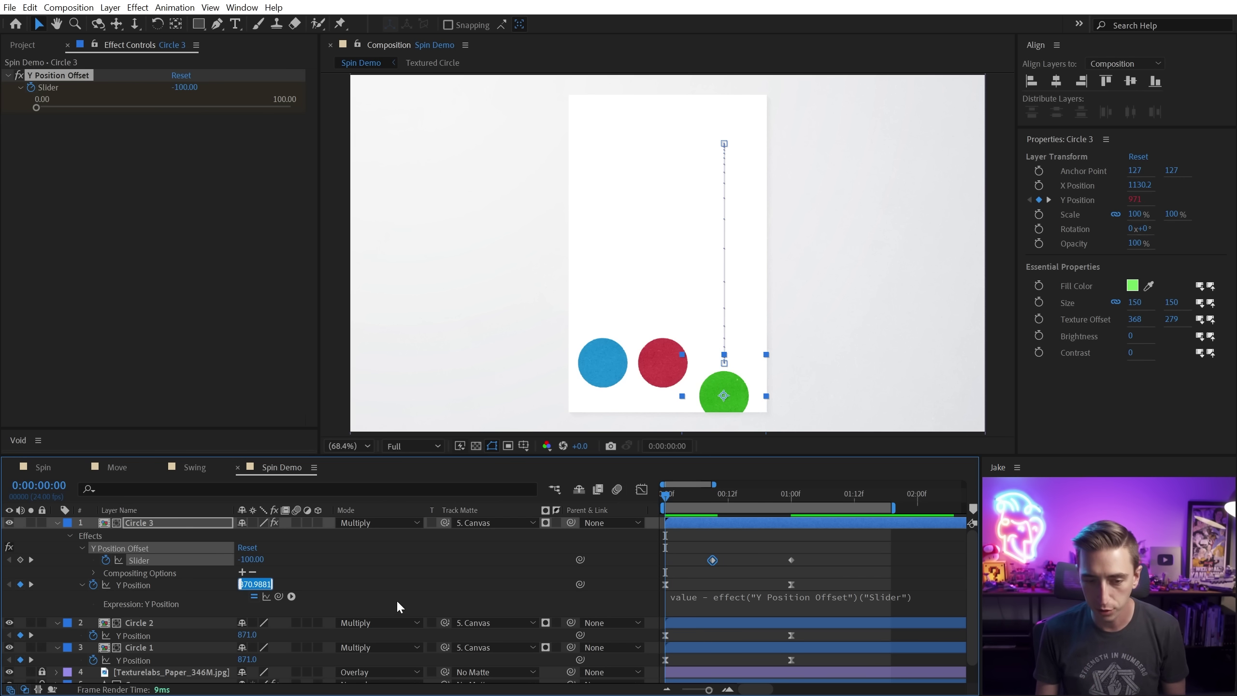
pyautogui.press('End')
pyautogui.write('-')
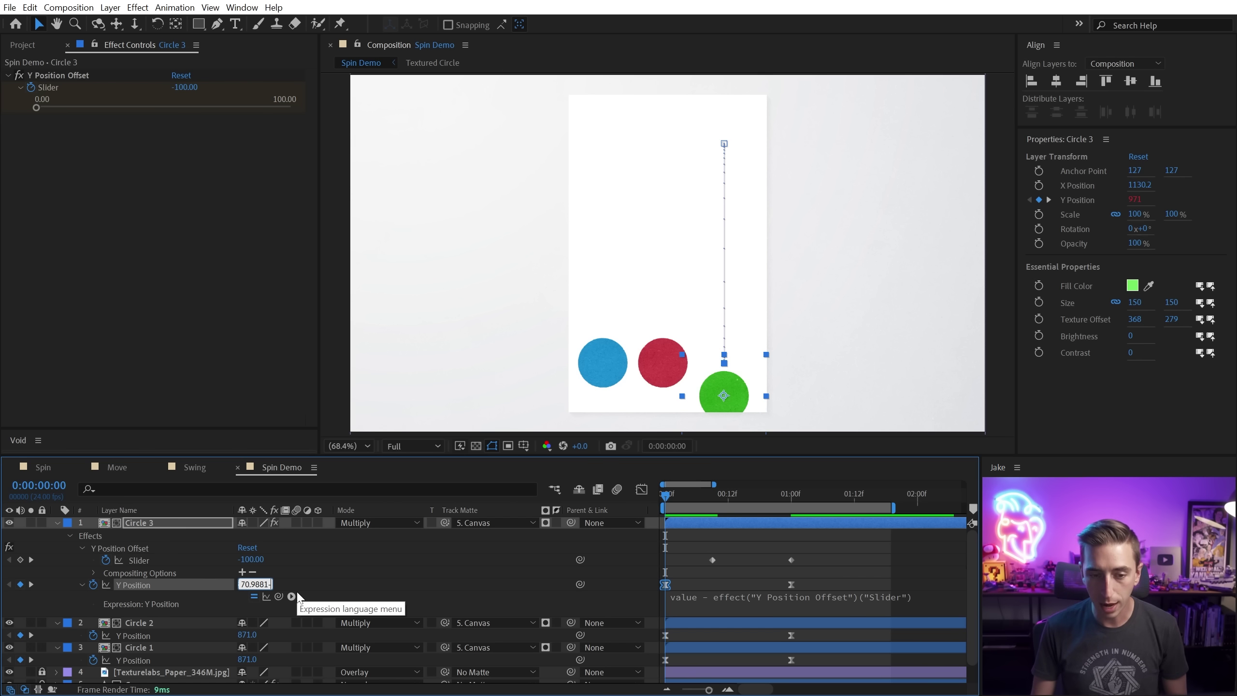
pyautogui.write('100')
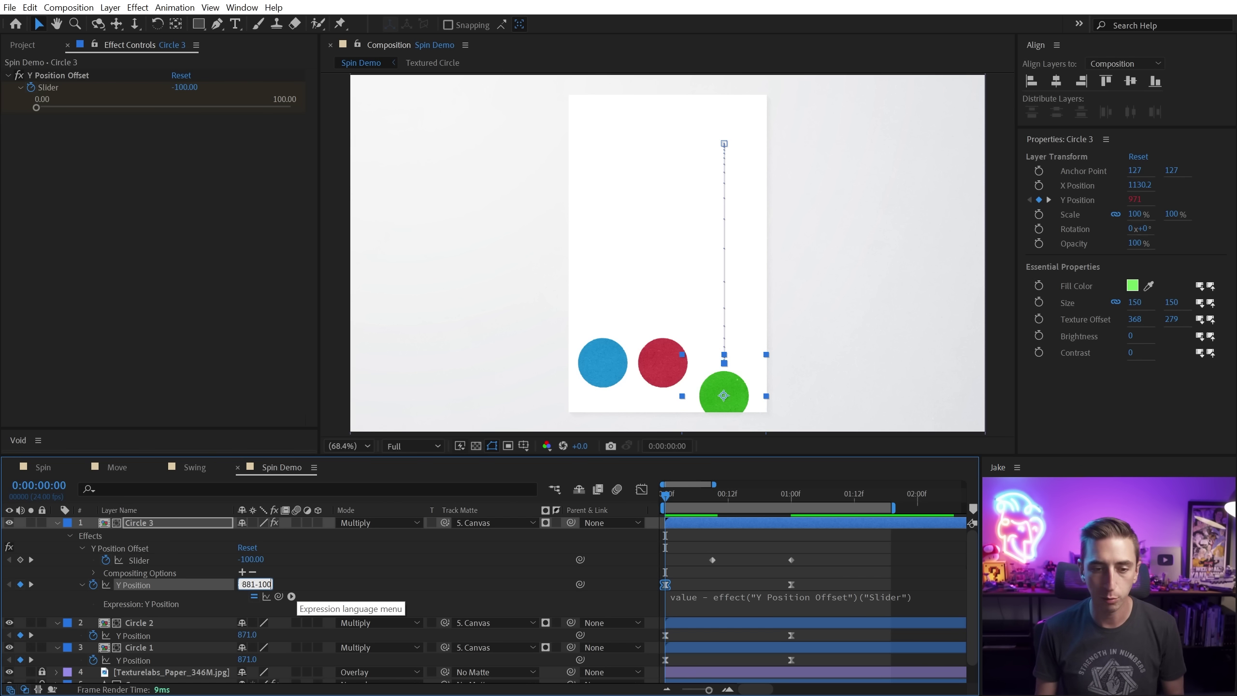
pyautogui.press('Return')
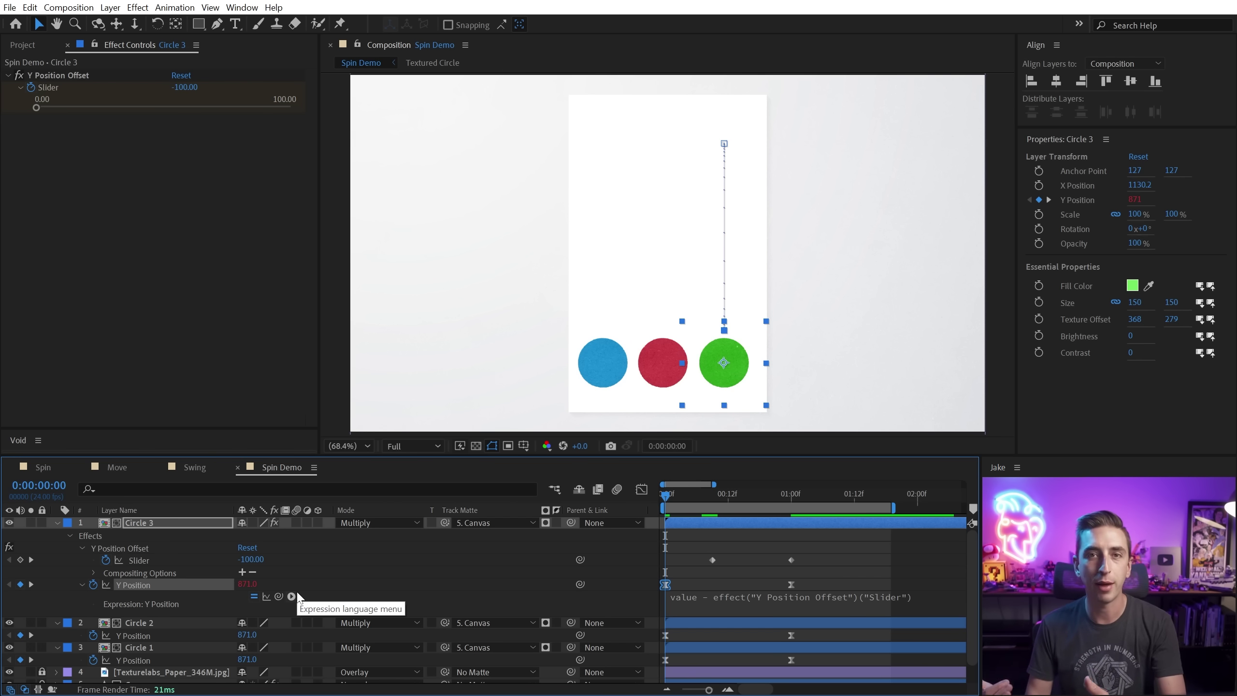
pyautogui.moveTo(683, 495); pyautogui.dragTo(723, 500)
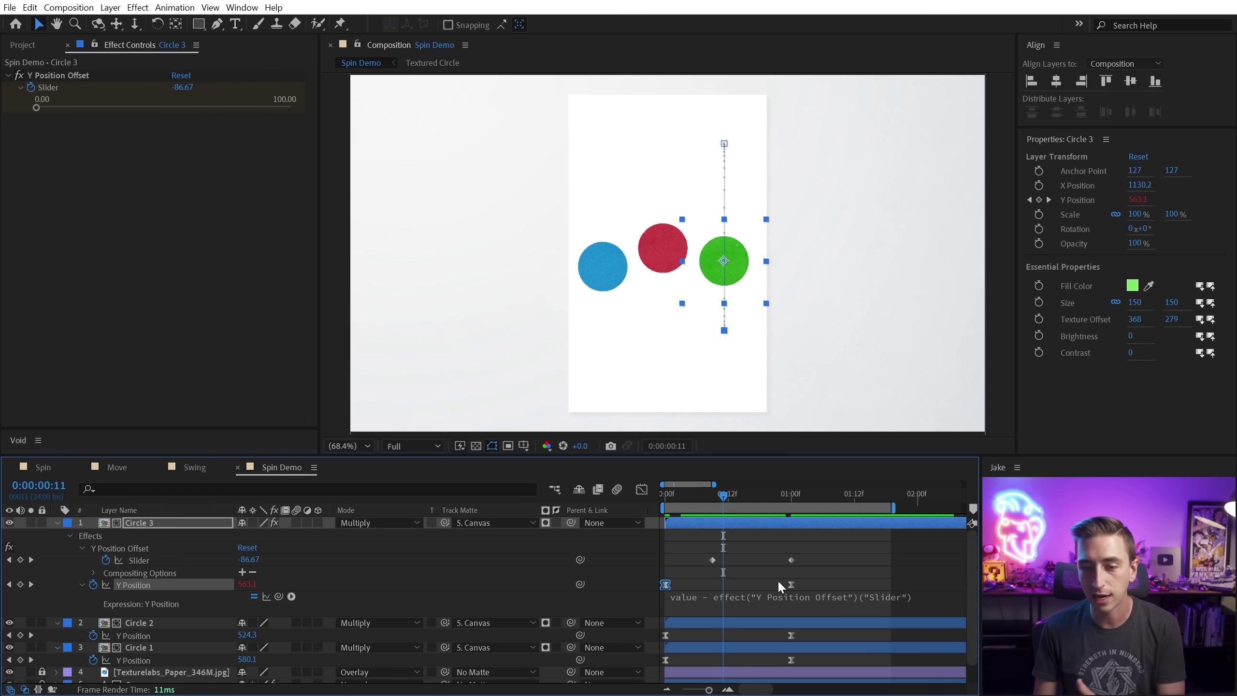
# Step: Show Circle 3's post-expression Y Position curve and the Slider's curve in the Graph Editor
pyautogui.click(641, 489)
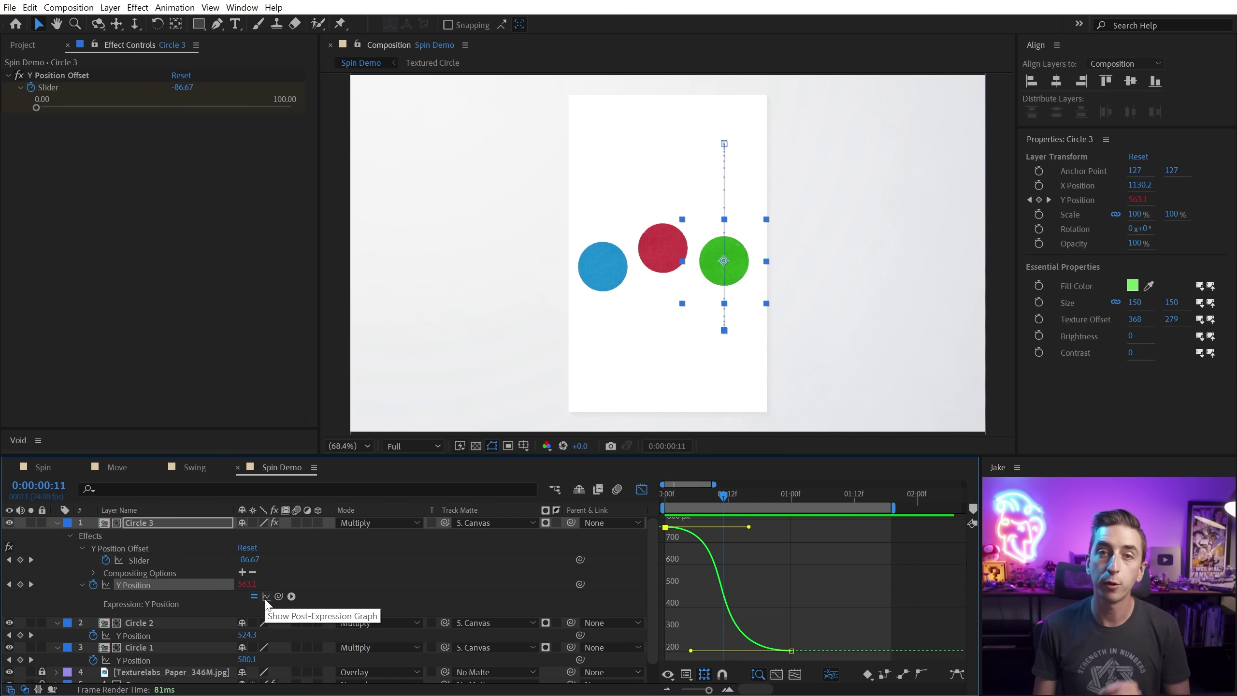
pyautogui.click(267, 597)
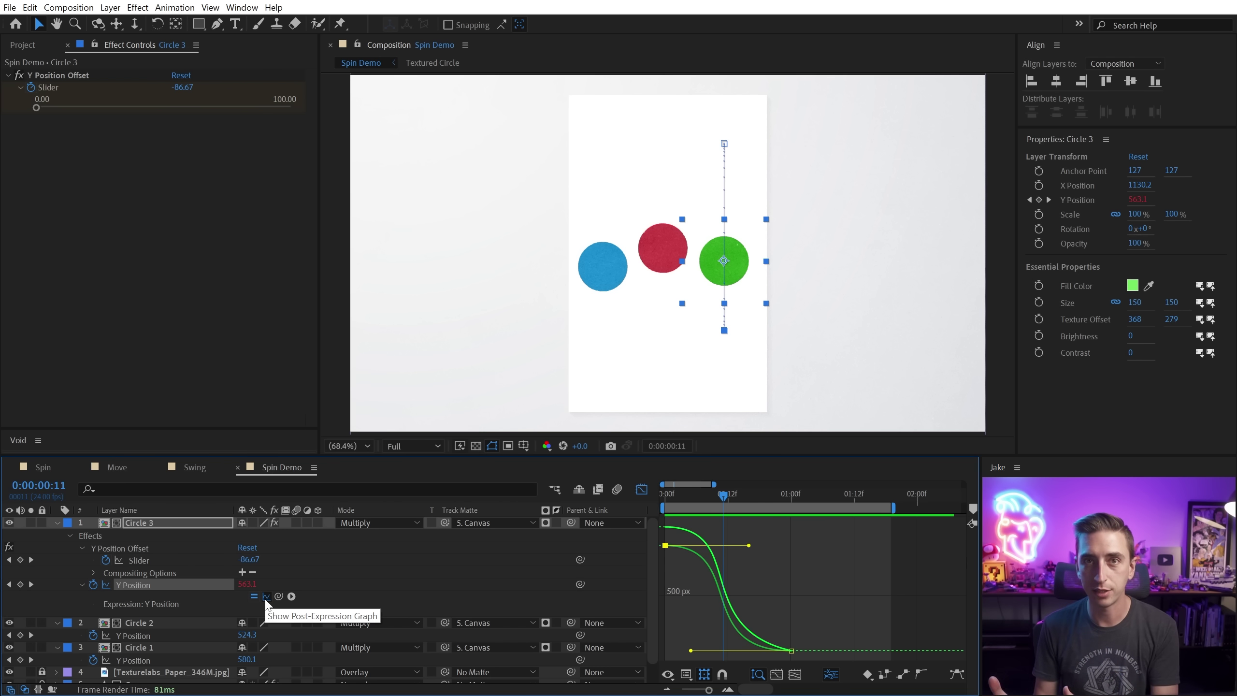
pyautogui.click(136, 562)
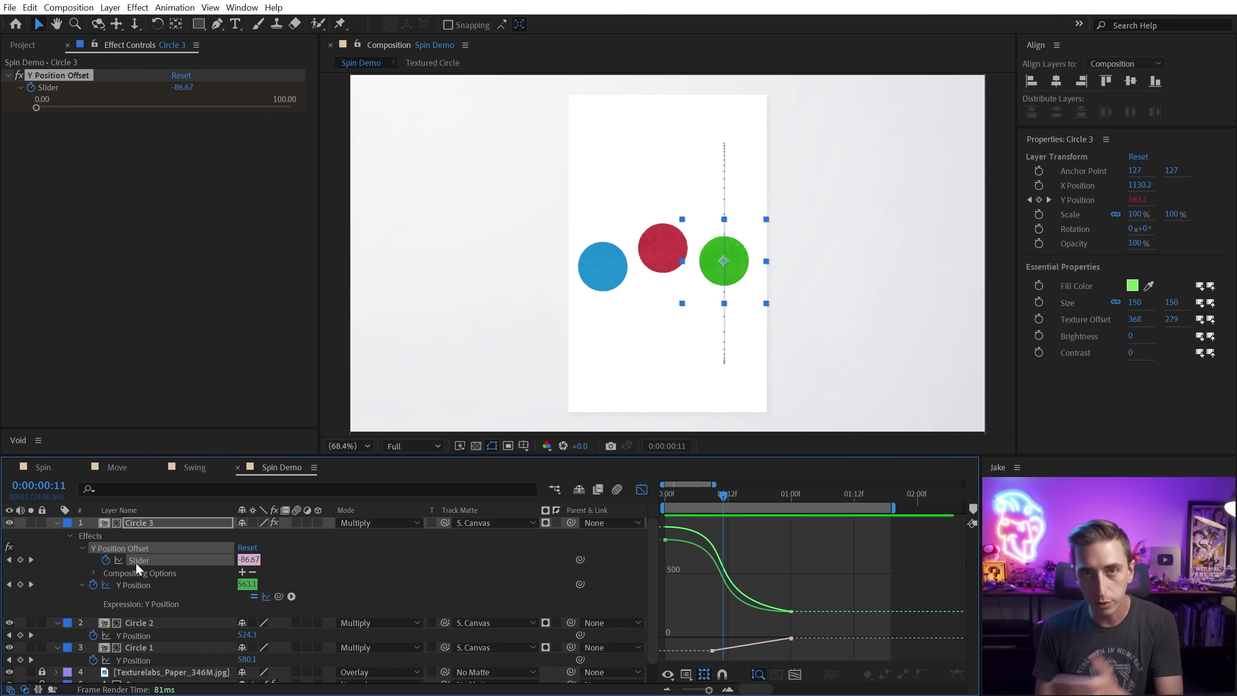
pyautogui.click(666, 541)
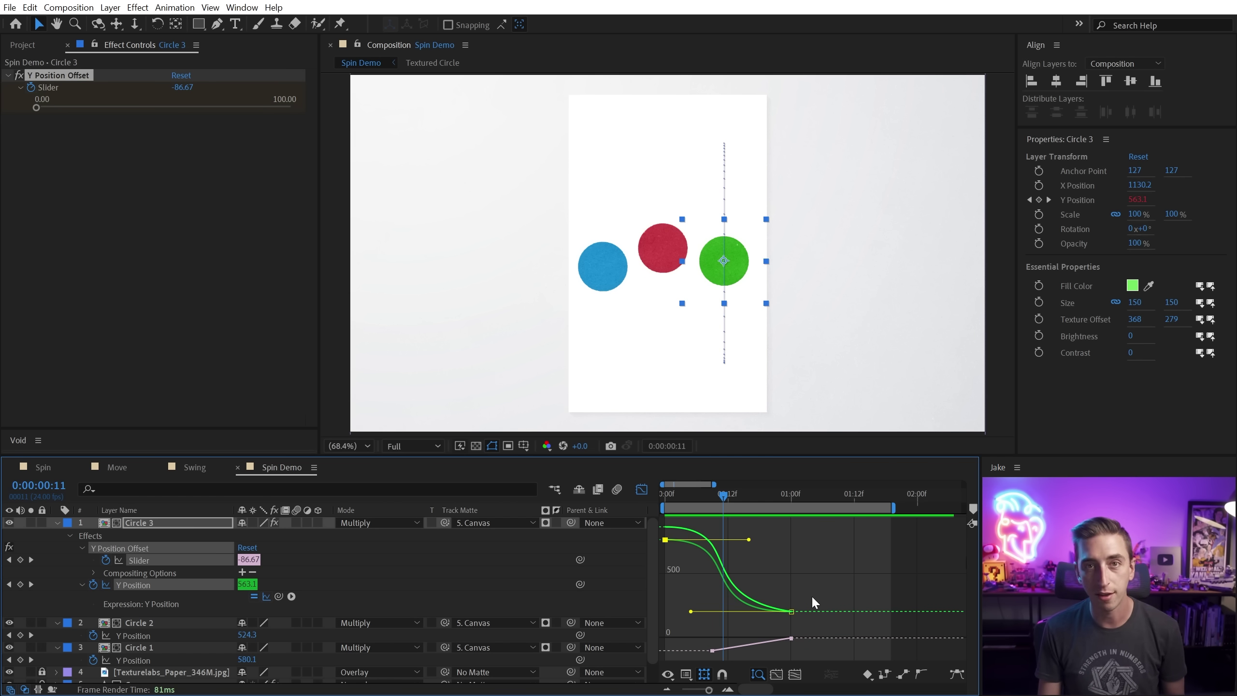
pyautogui.scroll(3, 812, 596)
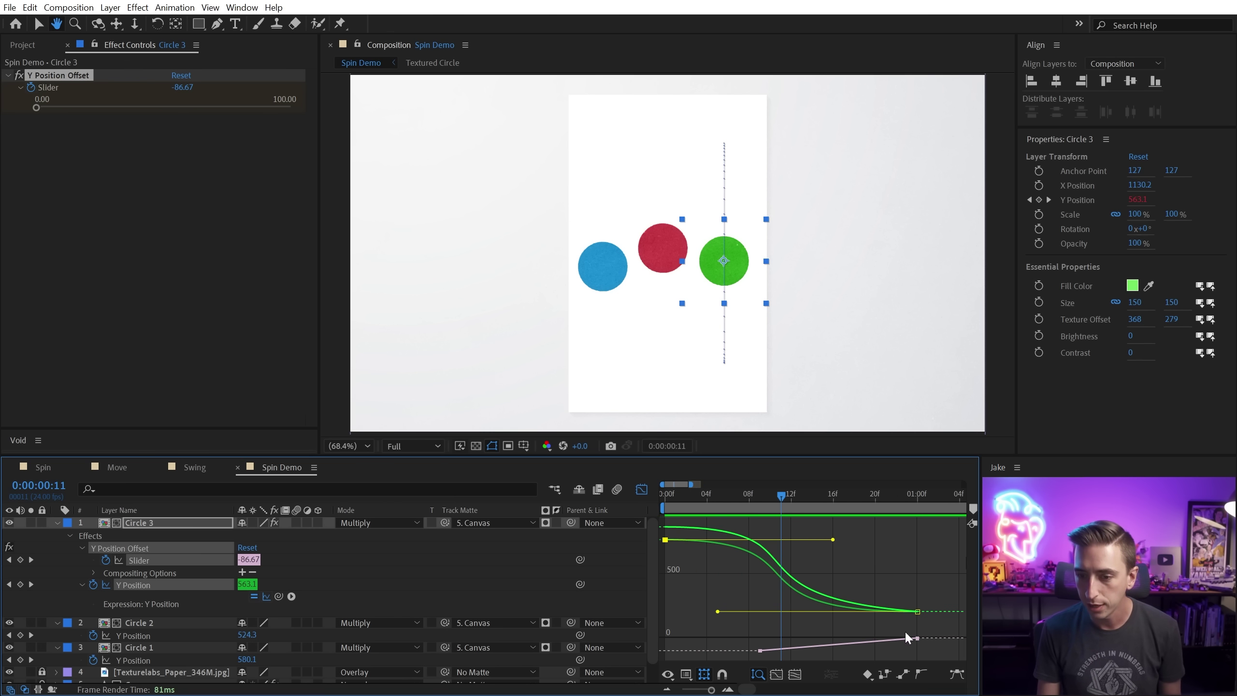
# Step: Move the offset slider's -100 keyframe to frame 10 and smooth its Slider and Y Position Bezier easing
pyautogui.moveTo(918, 640); pyautogui.dragTo(808, 620)
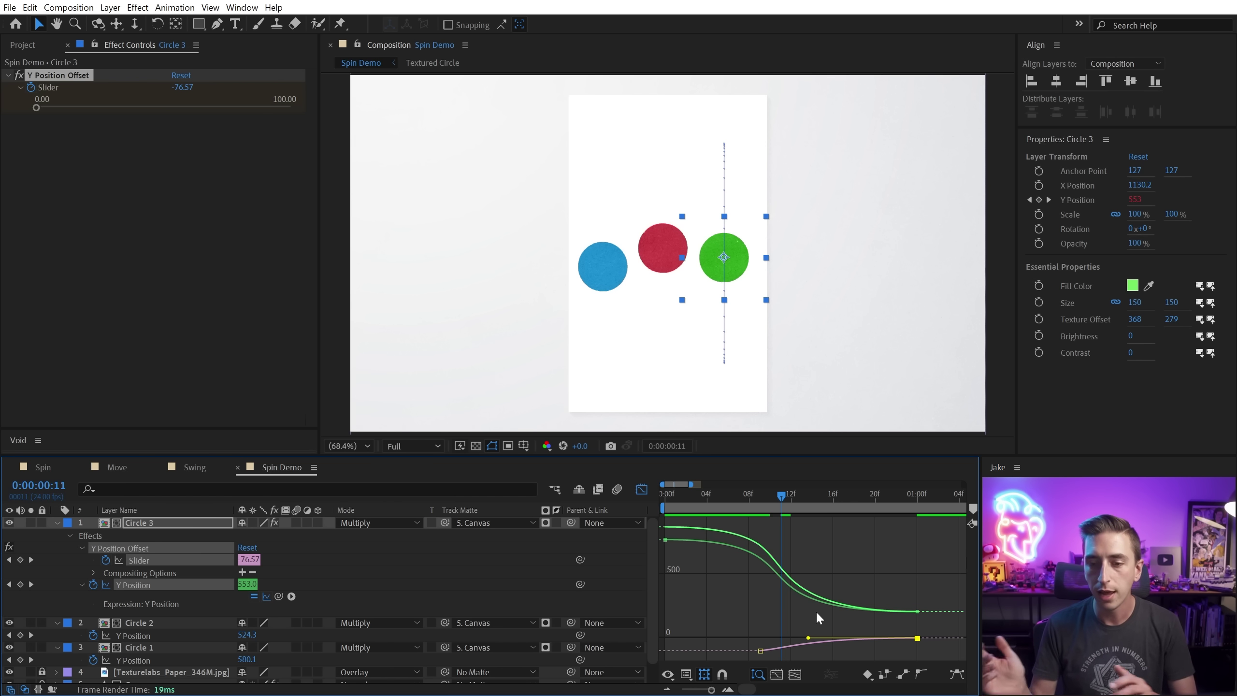
pyautogui.moveTo(654, 517); pyautogui.dragTo(924, 629)
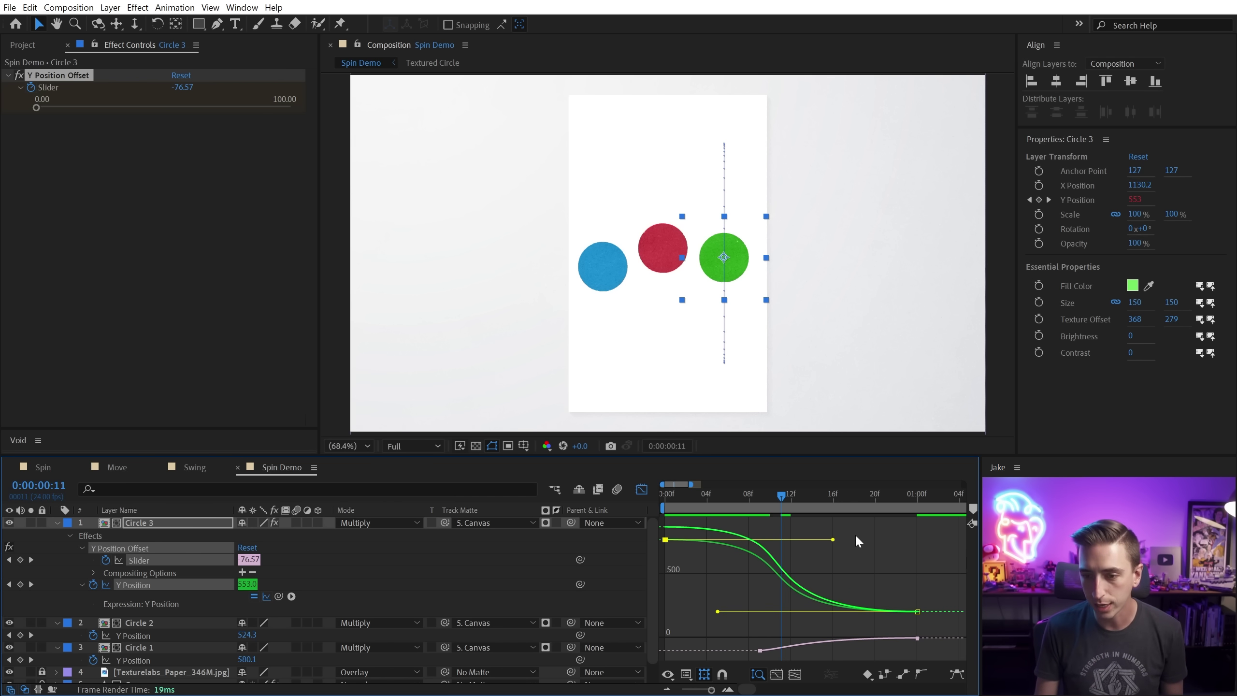
pyautogui.moveTo(759, 650); pyautogui.dragTo(802, 650)
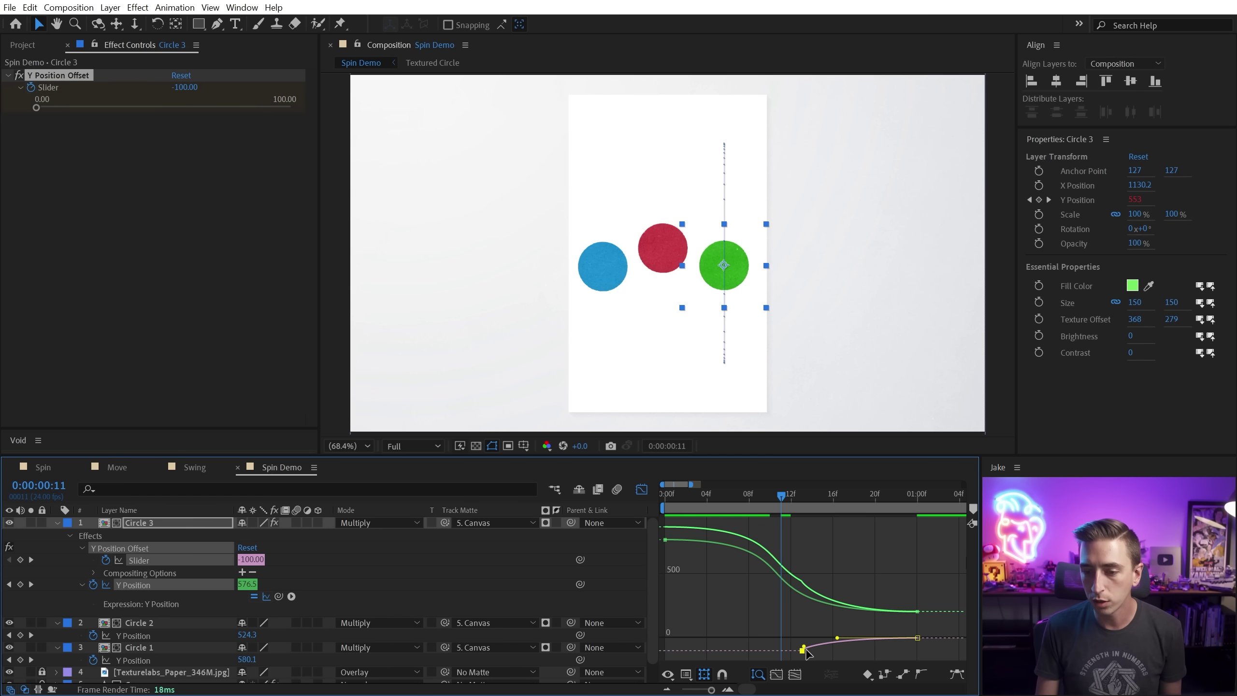
pyautogui.moveTo(804, 648); pyautogui.dragTo(807, 627)
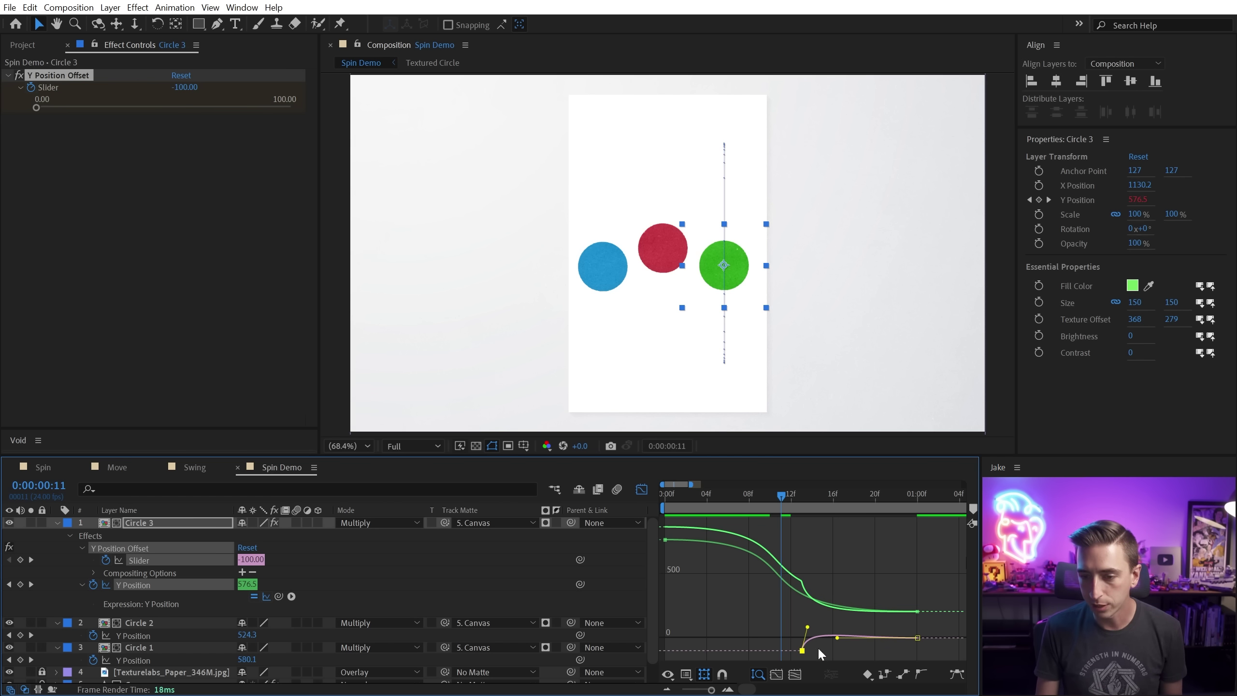
pyautogui.moveTo(819, 655); pyautogui.dragTo(818, 659)
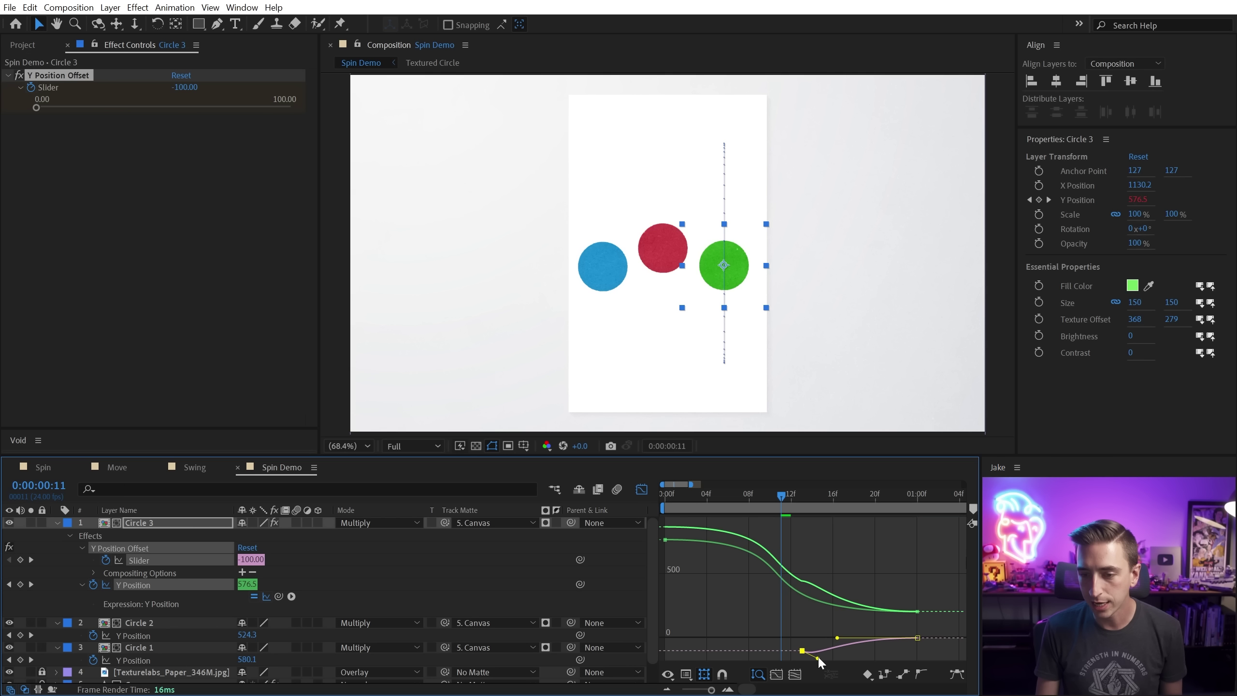
pyautogui.moveTo(819, 659); pyautogui.dragTo(818, 649)
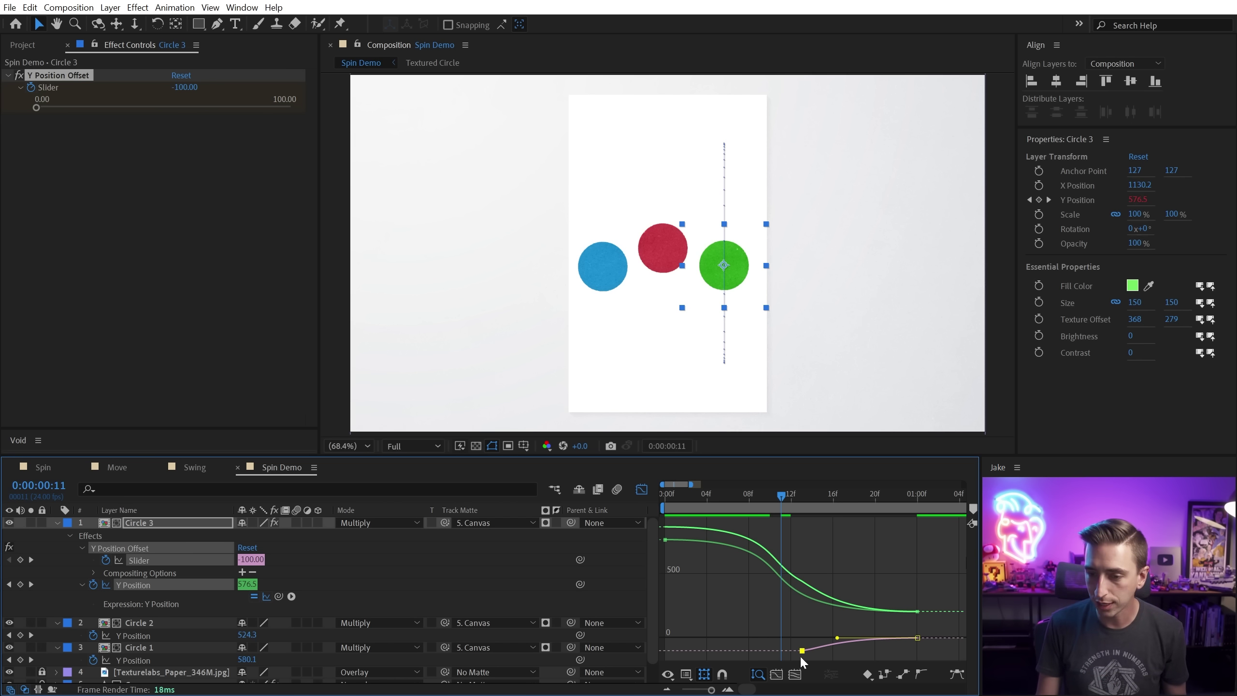
# Step: Retime the offset slider keyframe earlier to frame 8 and shorten Circle 3's Y Position ease handles
pyautogui.moveTo(803, 653); pyautogui.dragTo(774, 651)
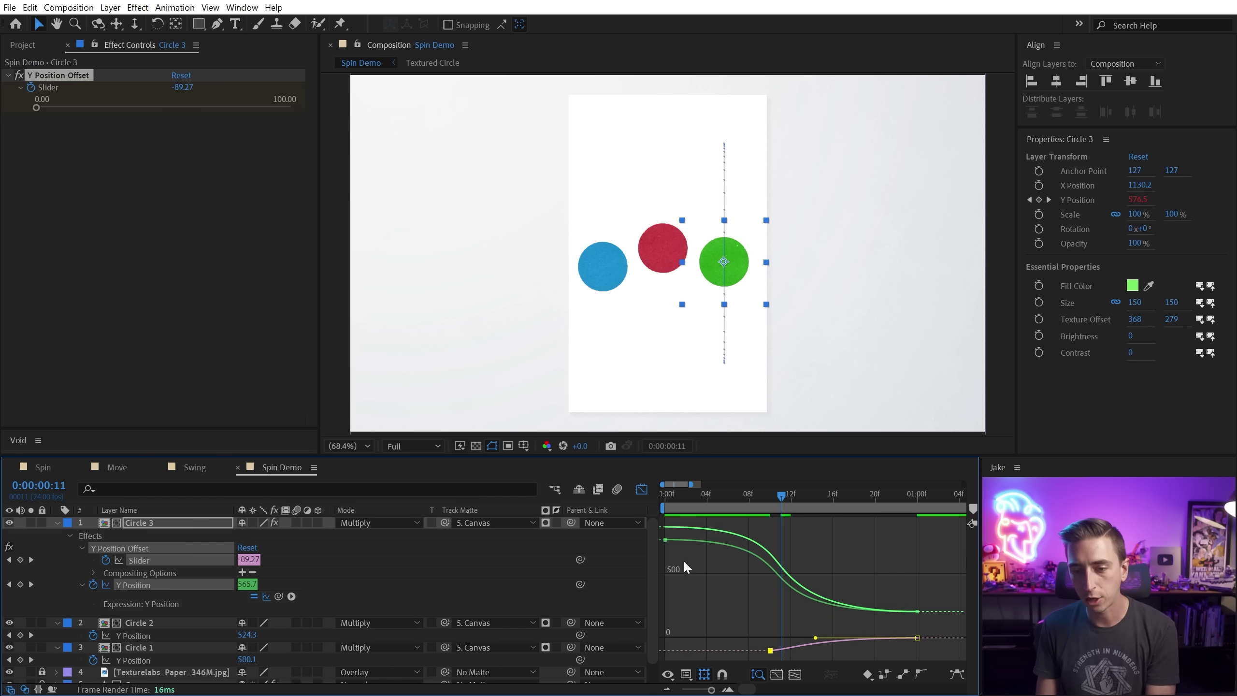
pyautogui.click(665, 539)
pyautogui.moveTo(832, 540); pyautogui.dragTo(789, 540)
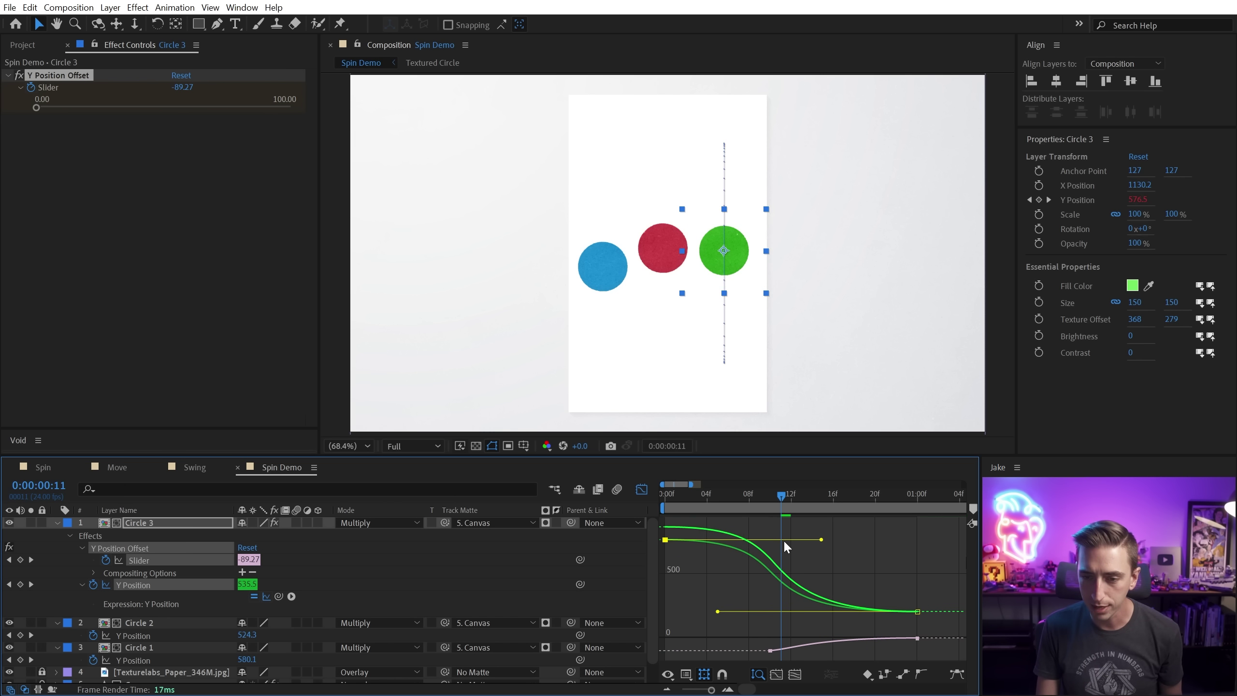
pyautogui.moveTo(718, 611); pyautogui.dragTo(683, 613)
pyautogui.moveTo(791, 539); pyautogui.dragTo(809, 539)
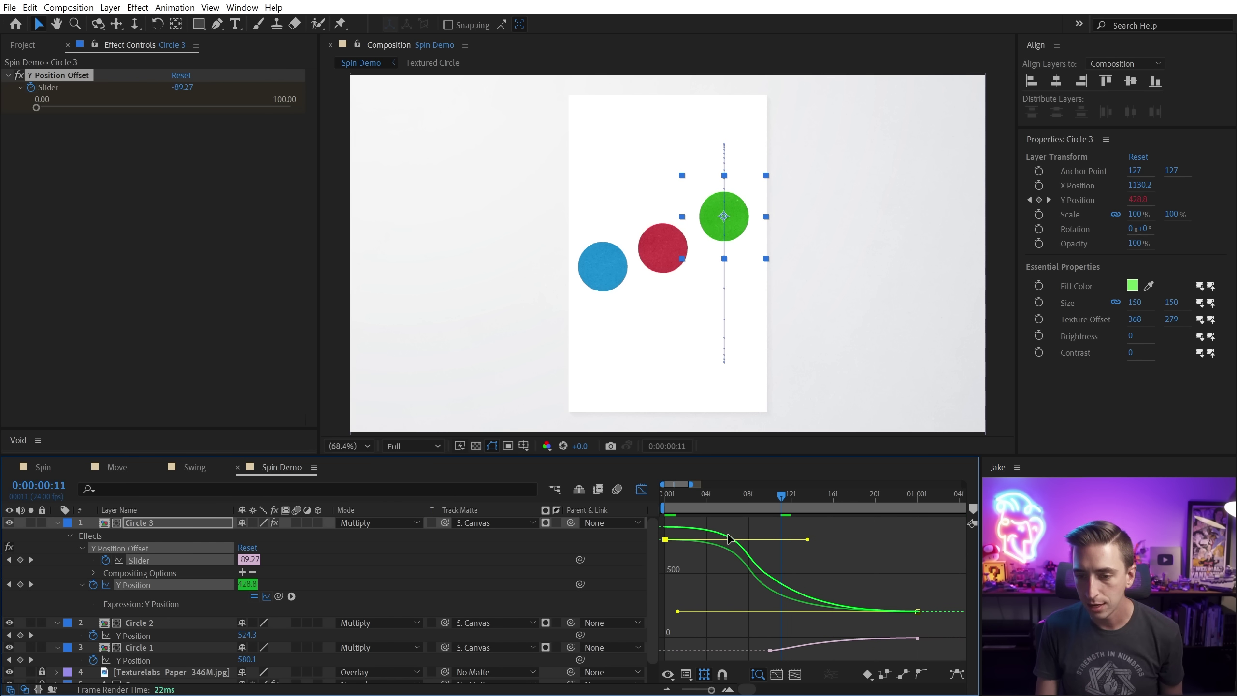
pyautogui.moveTo(771, 652)
pyautogui.mouseDown()
pyautogui.moveTo(745, 651)
pyautogui.moveTo(849, 636)
pyautogui.moveTo(763, 633)
pyautogui.mouseUp()
pyautogui.press('space')
pyautogui.click(641, 490)
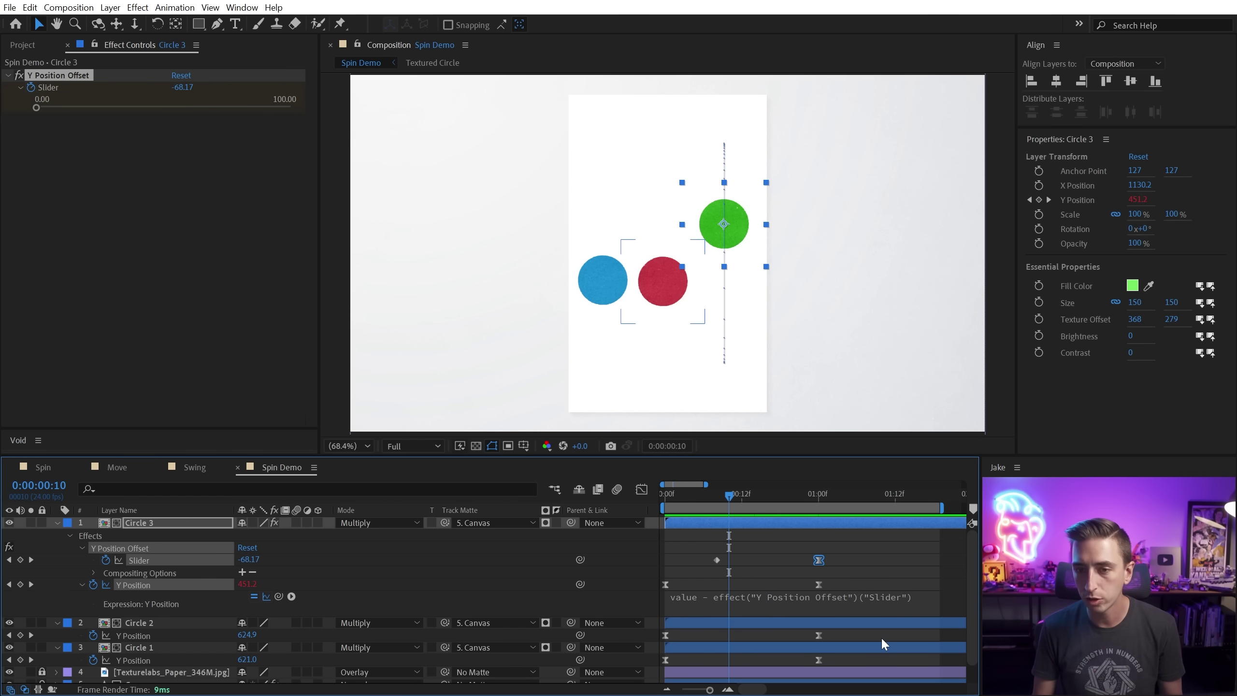
pyautogui.press('space')
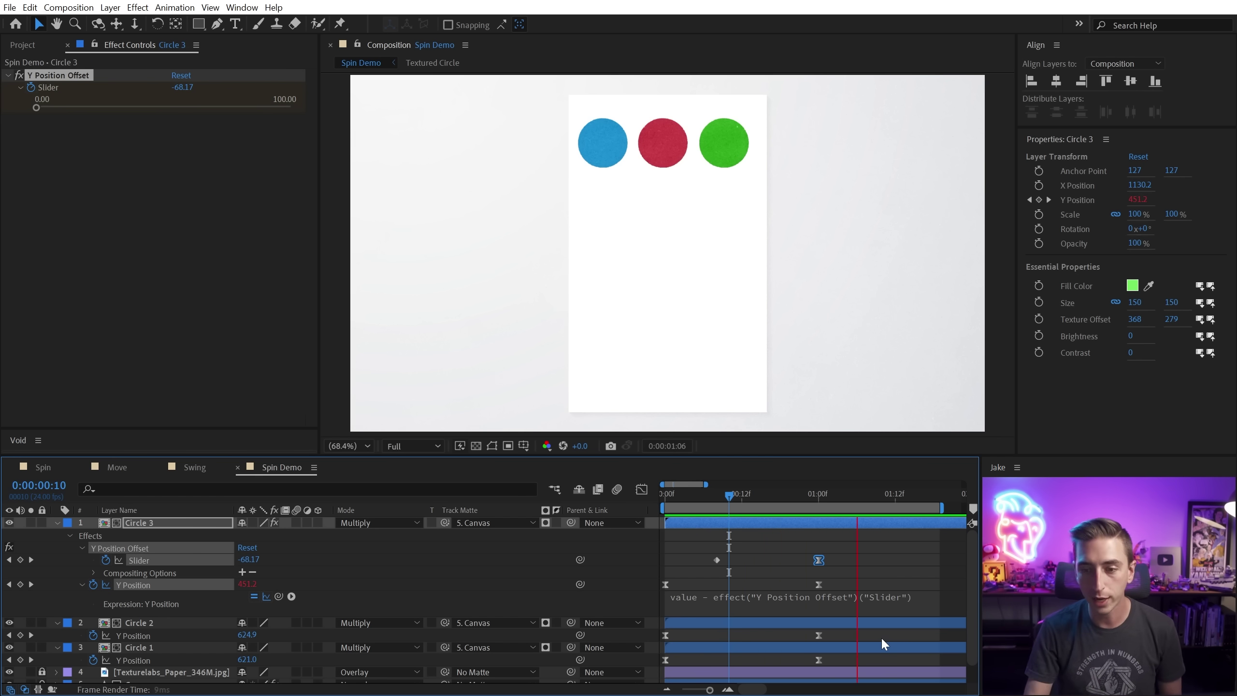
pyautogui.press('space')
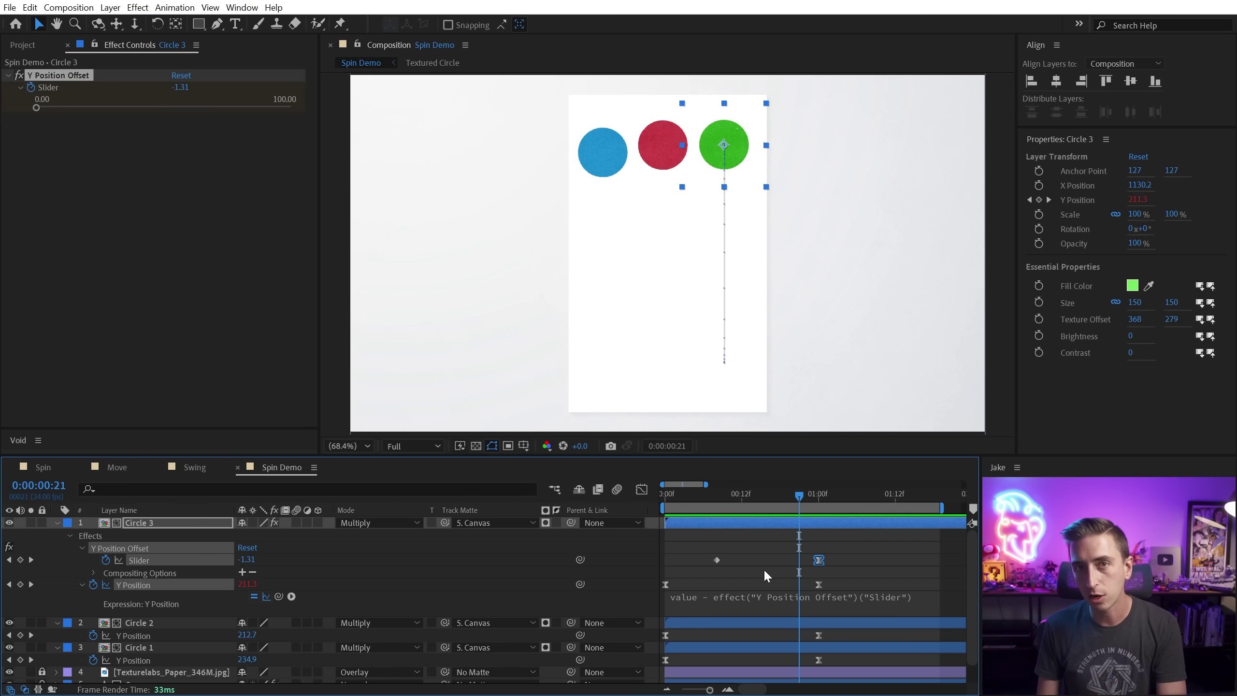
# Step: Show the value graph with only Circle 2's red Y Position curve
pyautogui.click(639, 490)
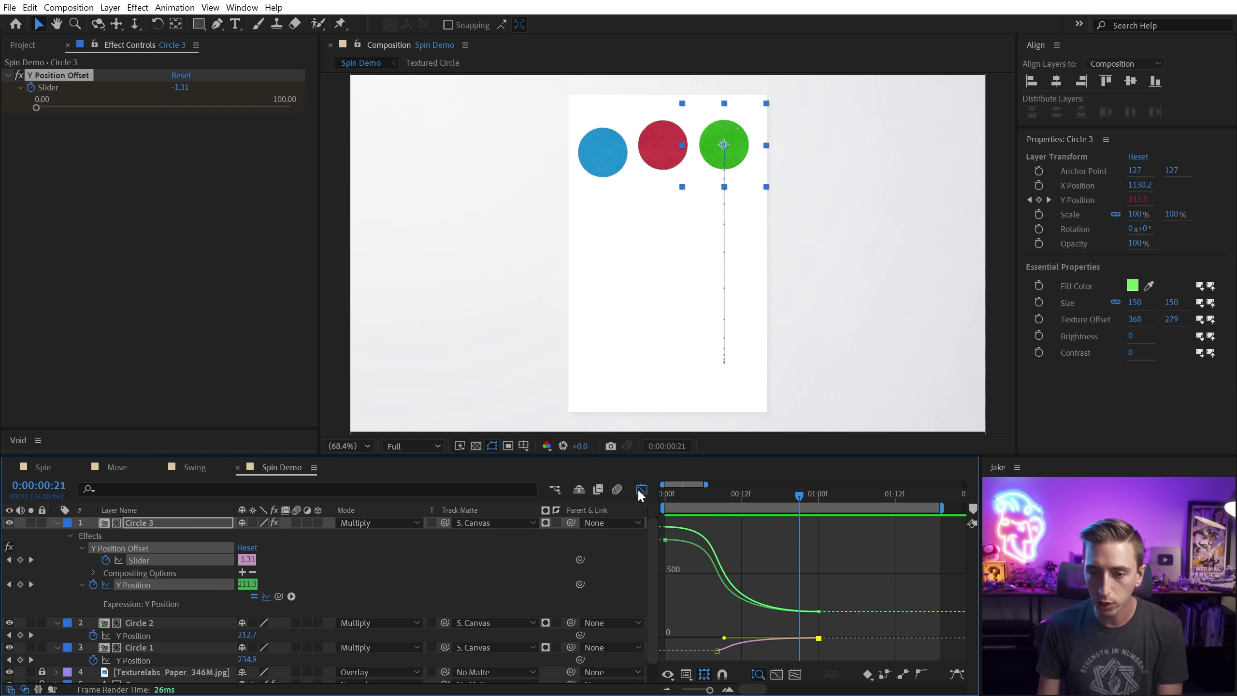
pyautogui.click(145, 588)
pyautogui.click(149, 596)
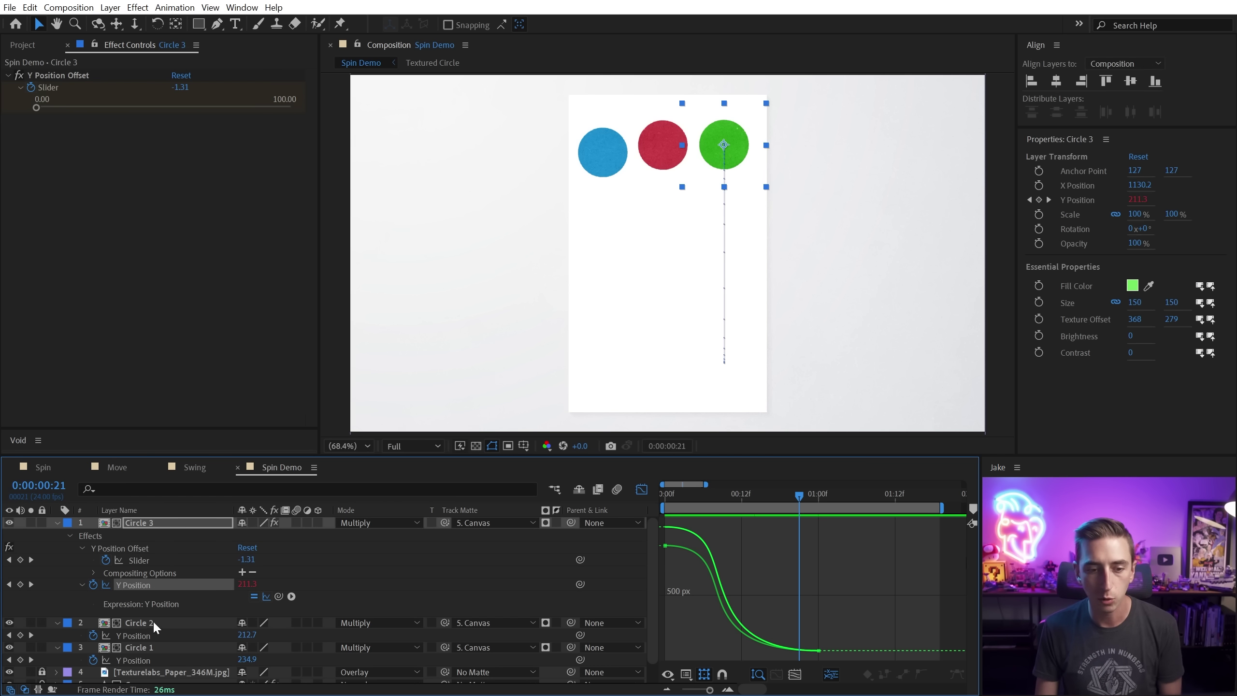
pyautogui.keyDown('shift'); pyautogui.click(141, 633); pyautogui.keyUp('shift')
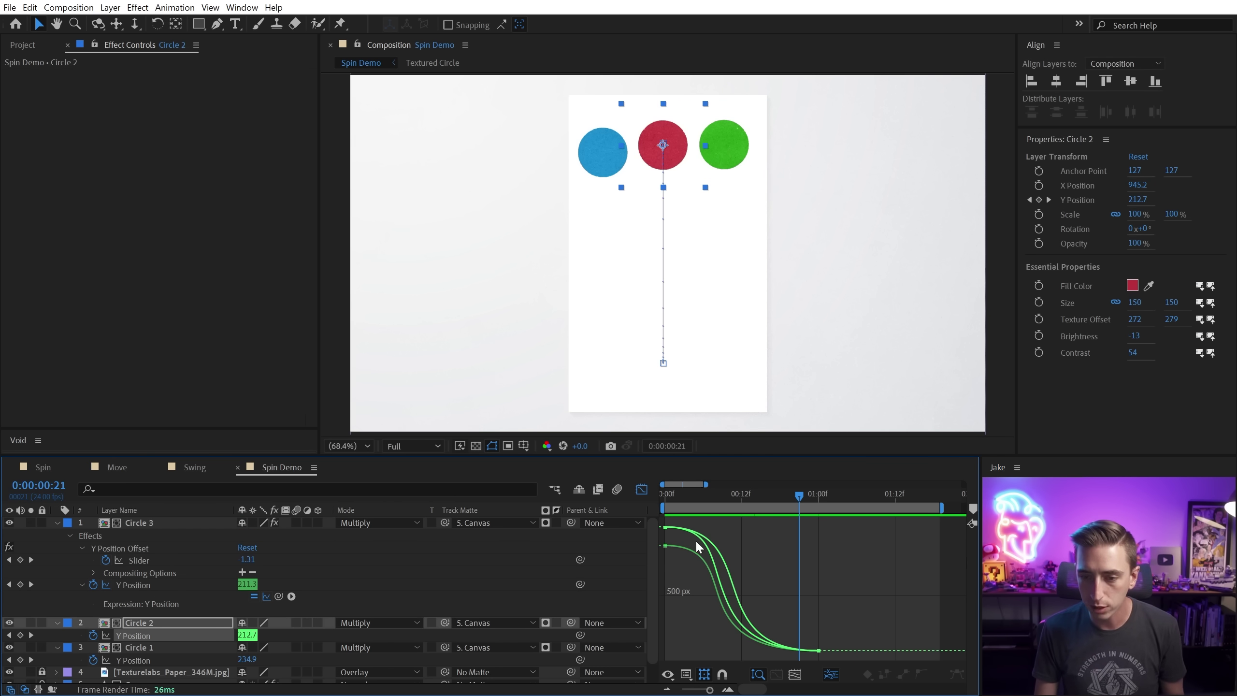
# Step: Adjust both red-curve keyframes' ease handles to match the green circle, then preview the animation
pyautogui.click(823, 653)
pyautogui.moveTo(746, 527)
pyautogui.mouseDown()
pyautogui.moveTo(734, 527)
pyautogui.moveTo(746, 525)
pyautogui.mouseUp()
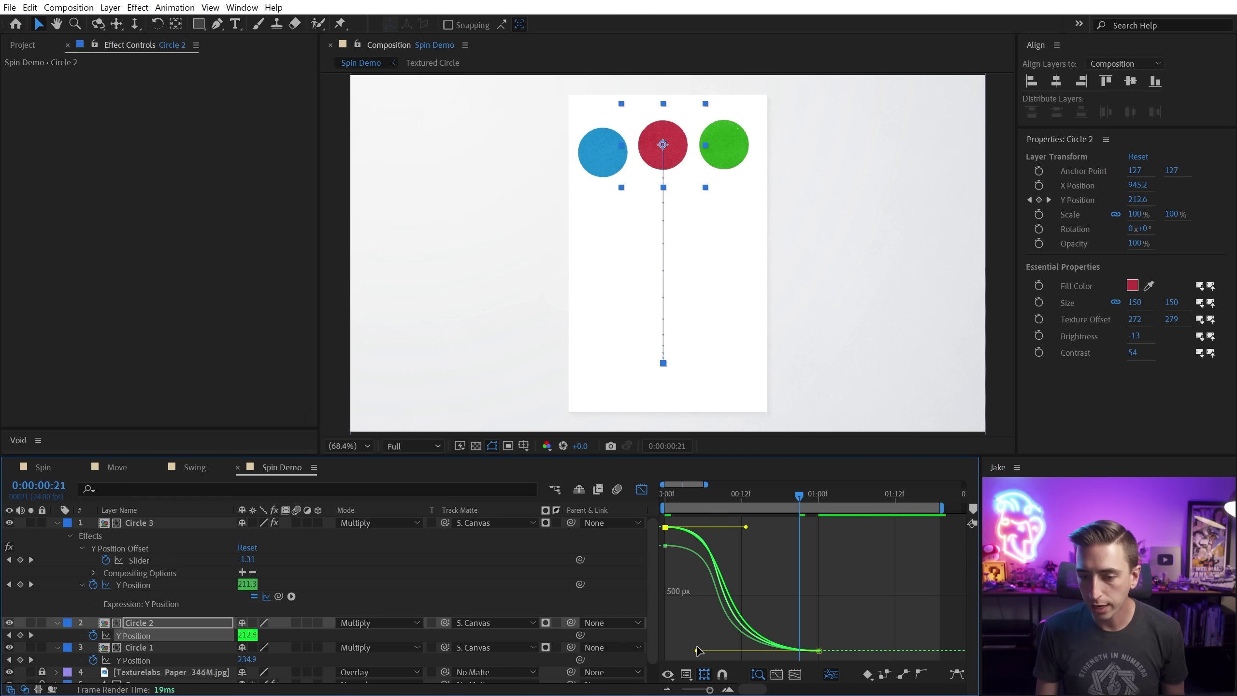
pyautogui.moveTo(696, 650); pyautogui.dragTo(682, 651)
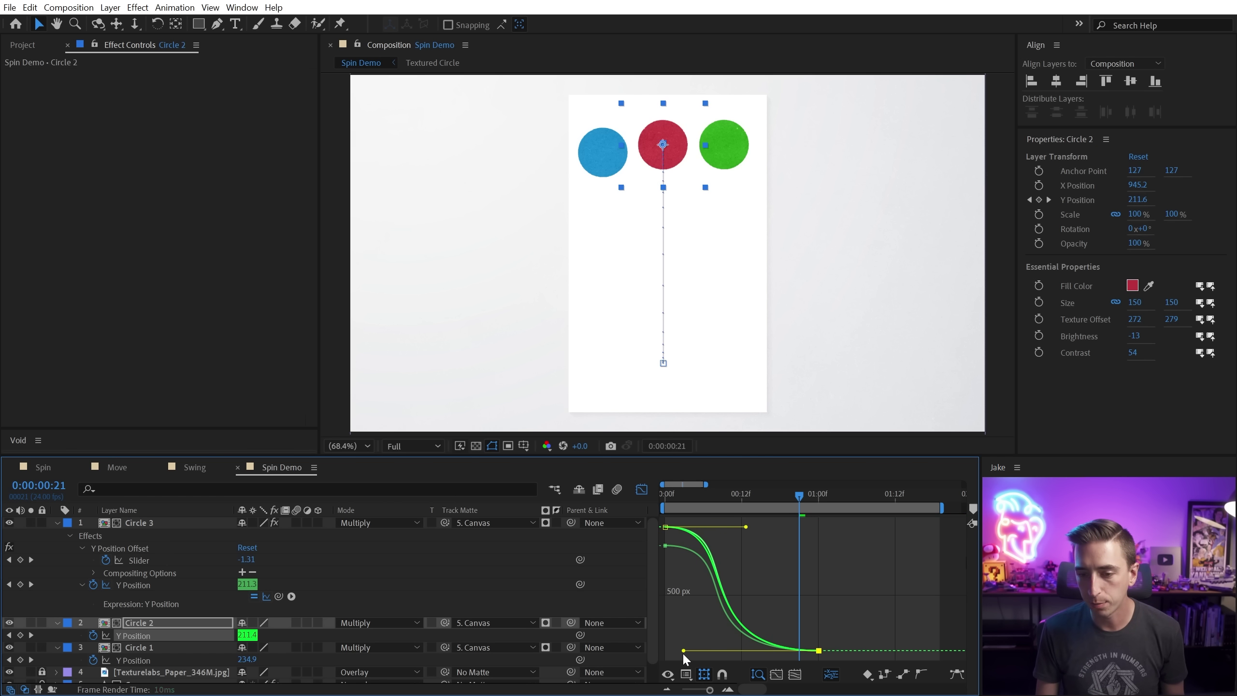
pyautogui.press('space')
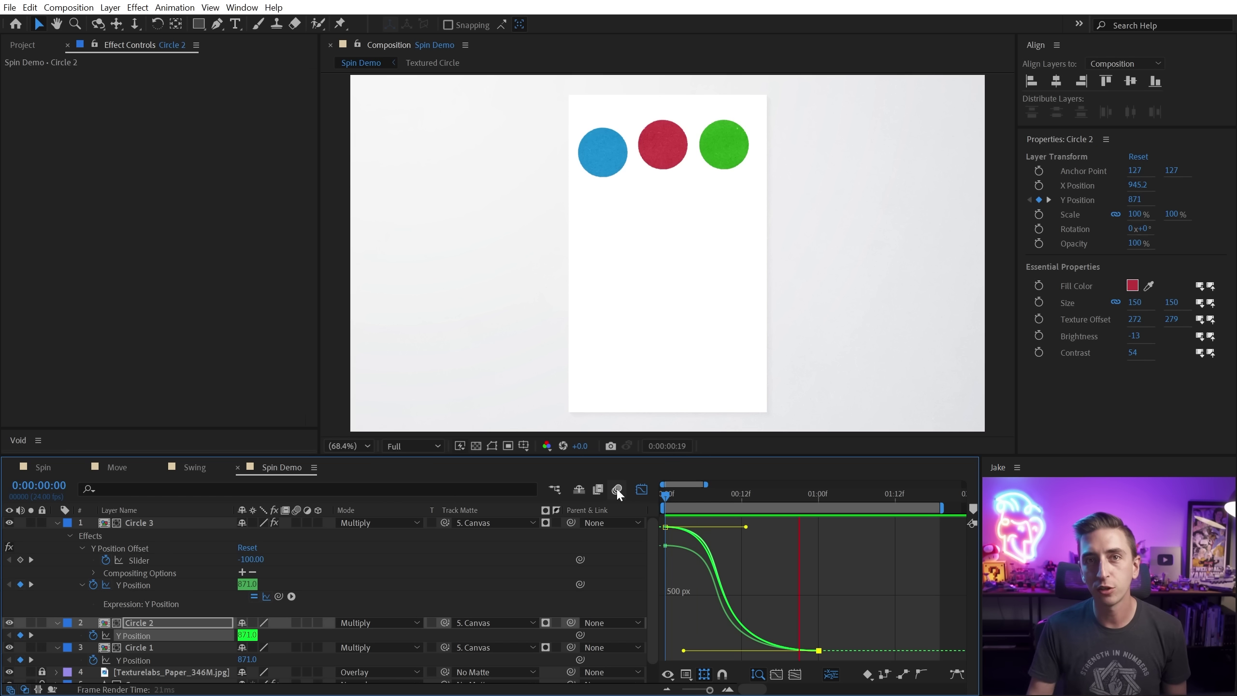
pyautogui.press('space')
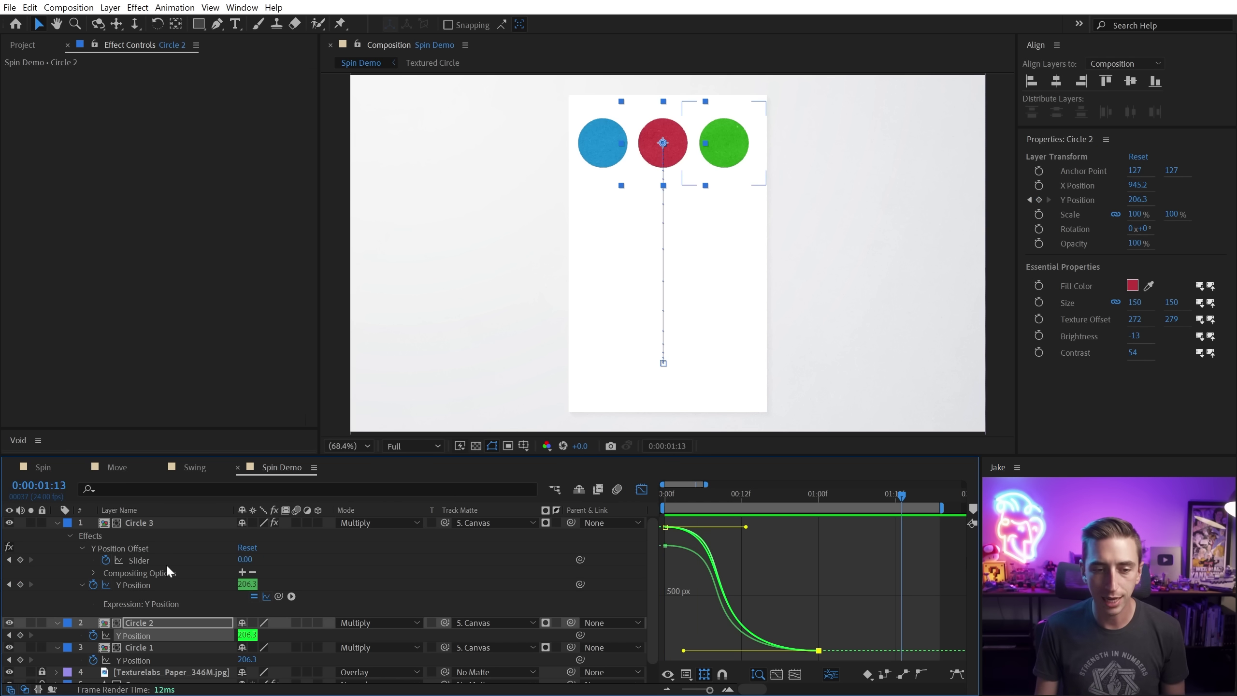
# Step: Drag Circle 3's slider end keyframe later toward 1:13, raise its value, and lower the start keyframe
pyautogui.click(160, 560)
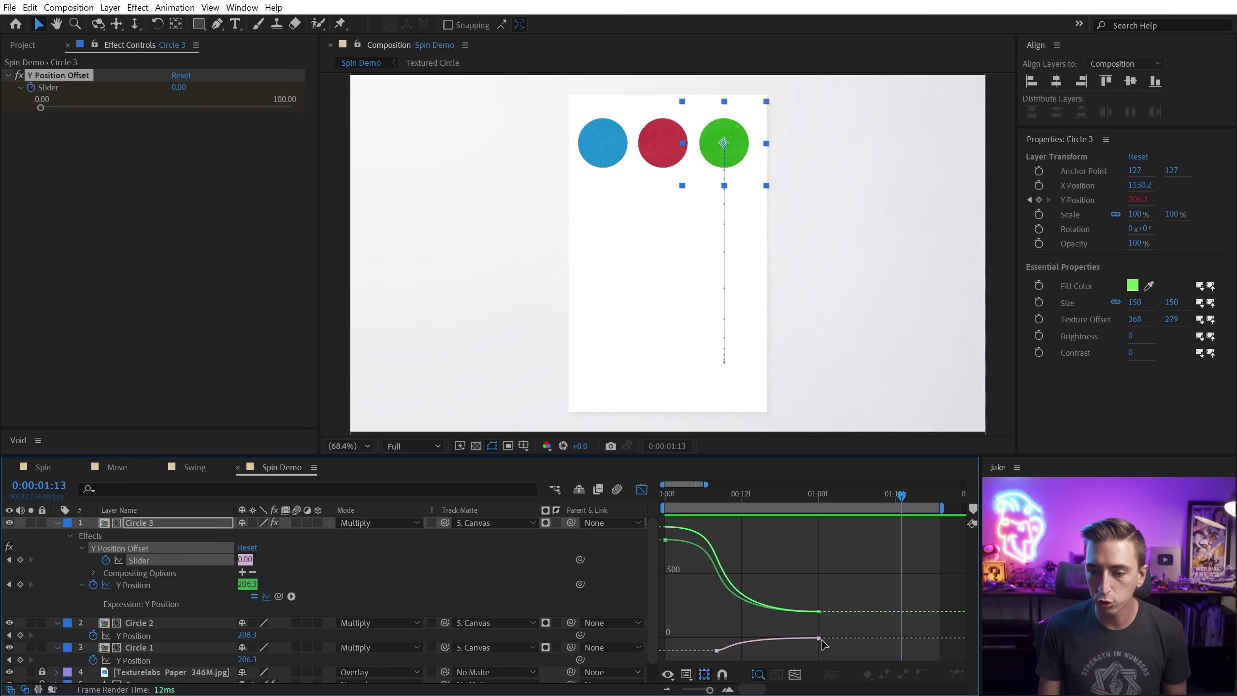
pyautogui.moveTo(820, 639); pyautogui.dragTo(897, 640)
pyautogui.click(823, 615)
pyautogui.moveTo(823, 612); pyautogui.dragTo(822, 594)
pyautogui.moveTo(898, 640); pyautogui.dragTo(900, 620)
pyautogui.moveTo(717, 651); pyautogui.dragTo(713, 654)
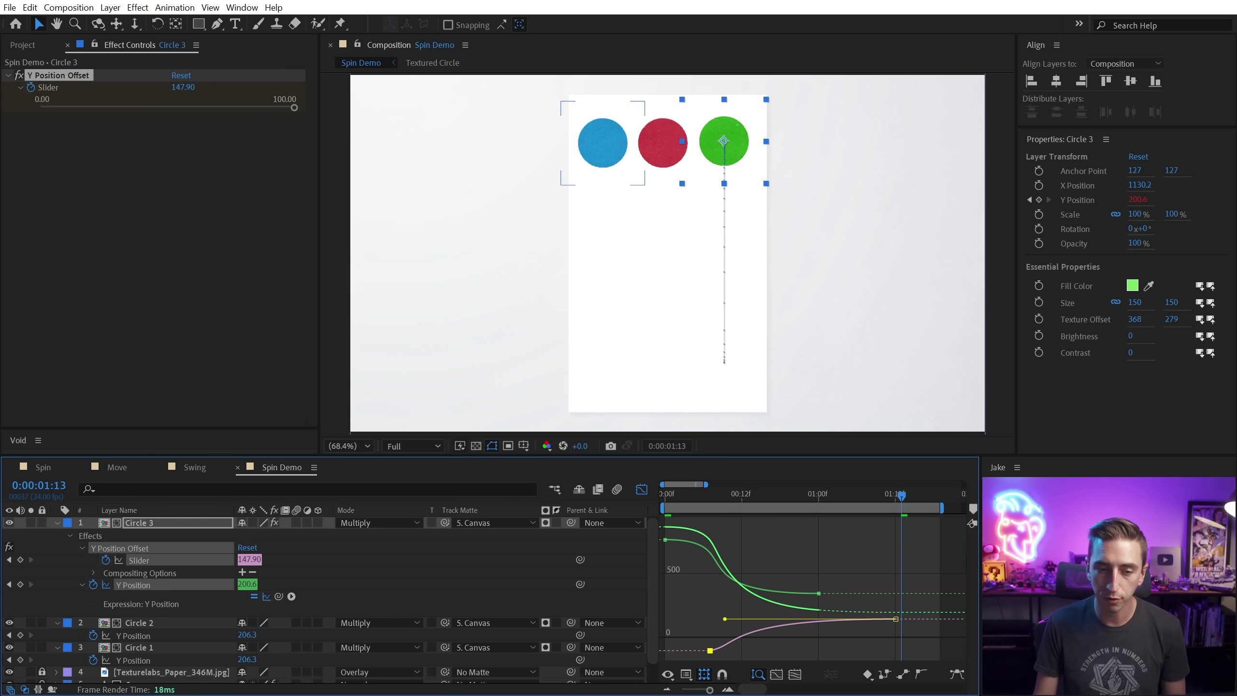
# Step: Set the red circle's end keyframe to 222 and lengthen its keyframes' ease influence
pyautogui.click(141, 635)
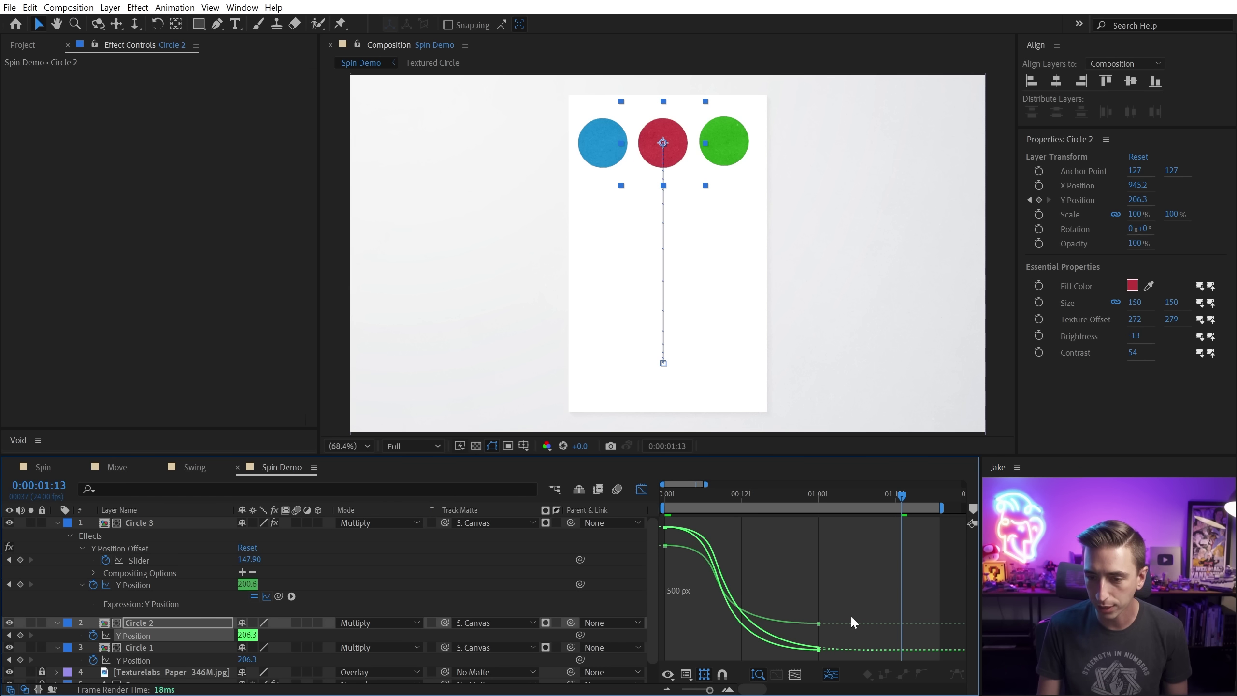
pyautogui.click(819, 651)
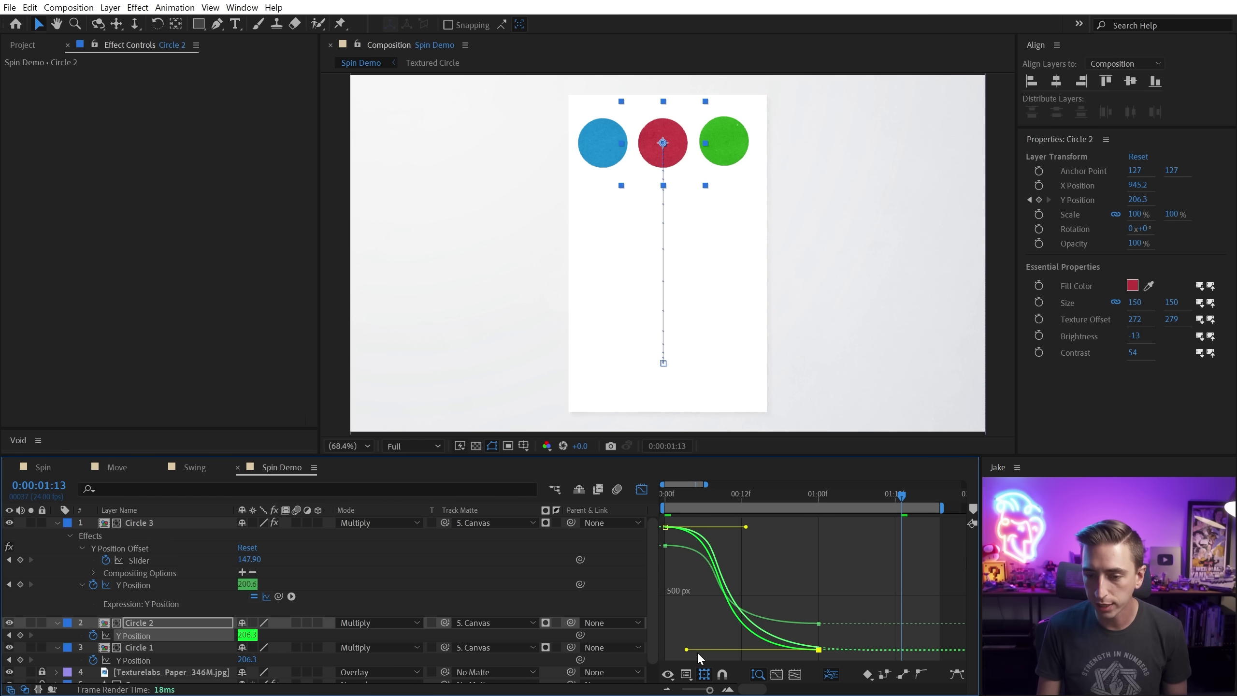
pyautogui.moveTo(819, 649); pyautogui.dragTo(820, 646)
pyautogui.moveTo(683, 647); pyautogui.dragTo(712, 646)
pyautogui.moveTo(746, 527); pyautogui.dragTo(759, 525)
pyautogui.moveTo(701, 644); pyautogui.dragTo(675, 637)
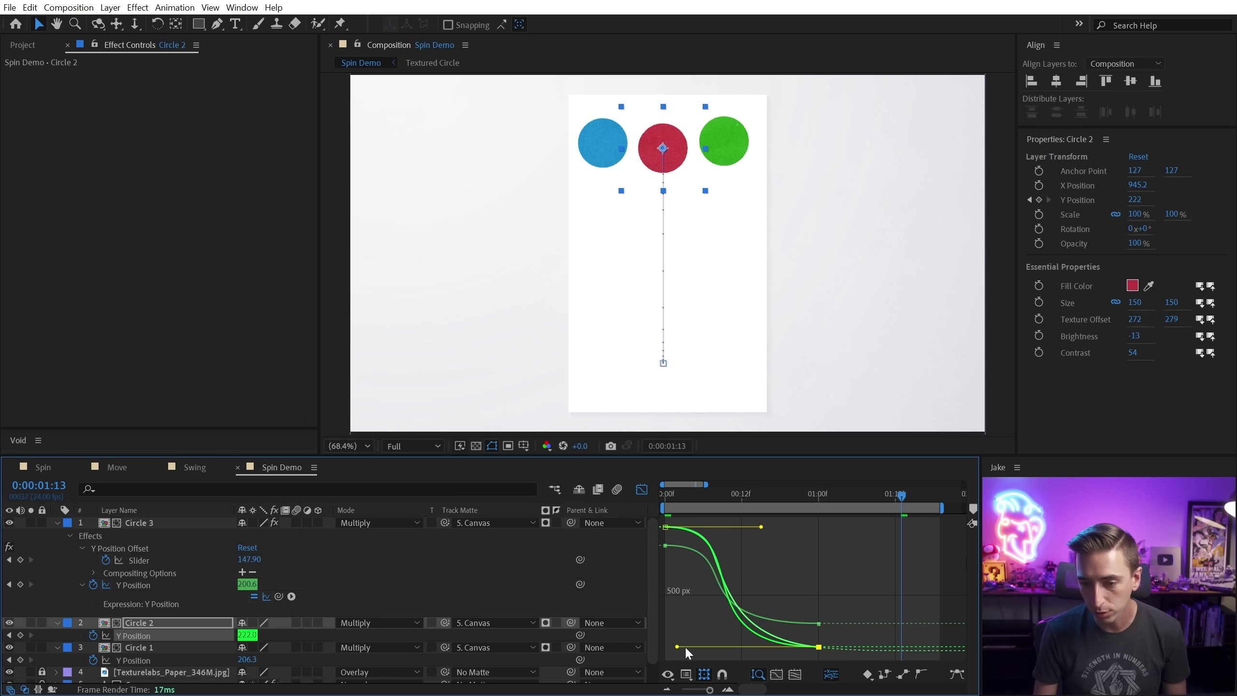
pyautogui.moveTo(678, 647); pyautogui.dragTo(714, 647)
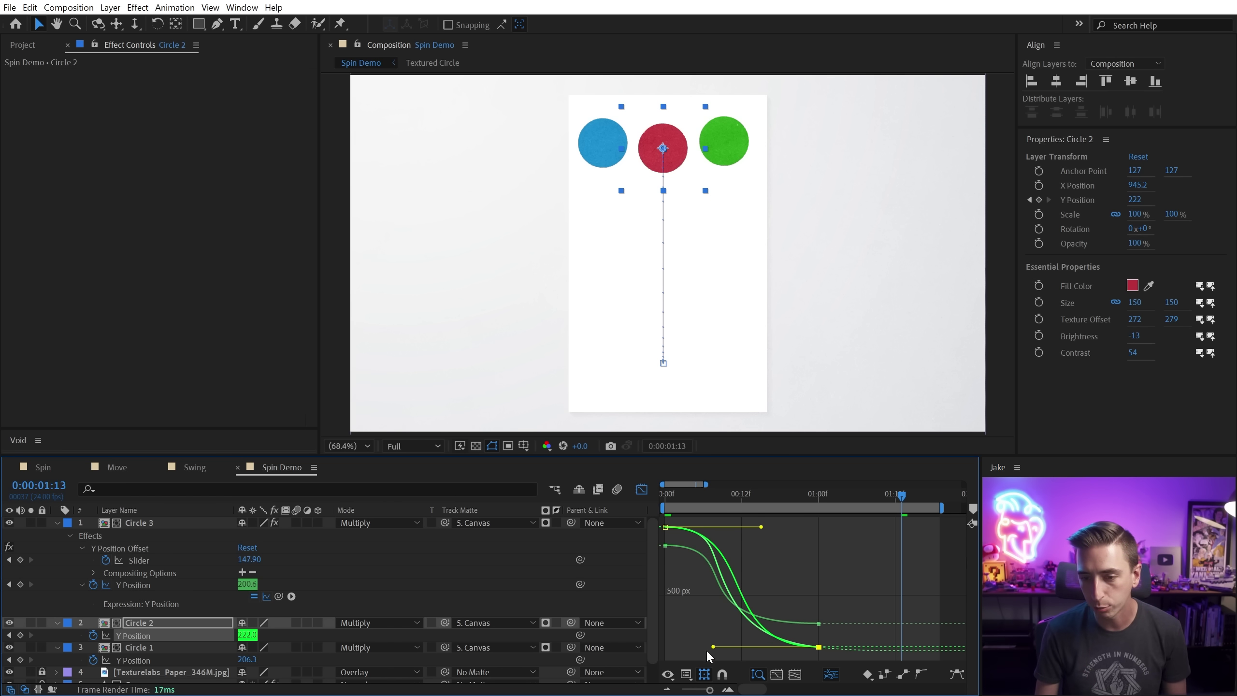
# Step: Add a middle keyframe at frame 10, 534.09 px on the red curve, then rewind to preview
pyautogui.keyDown('ctrl'); pyautogui.click(738, 591); pyautogui.keyUp('ctrl')
pyautogui.moveTo(738, 591); pyautogui.dragTo(723, 580)
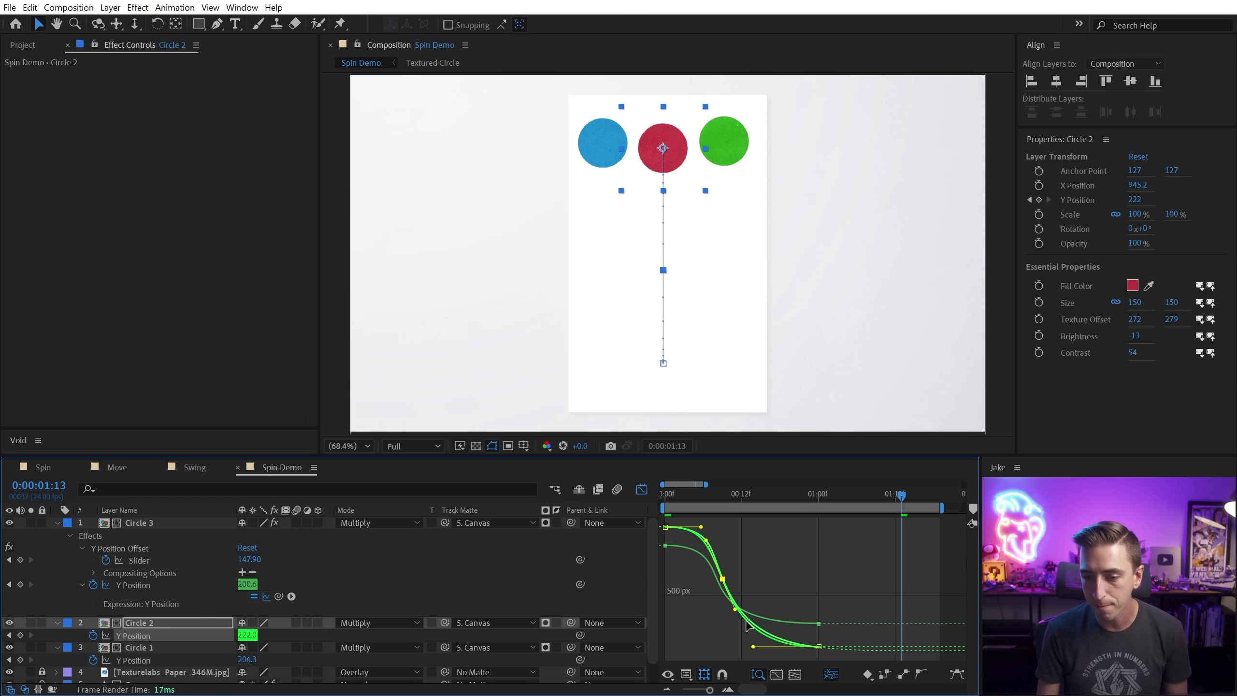
pyautogui.keyDown('shift'); pyautogui.click(723, 580); pyautogui.keyUp('shift')
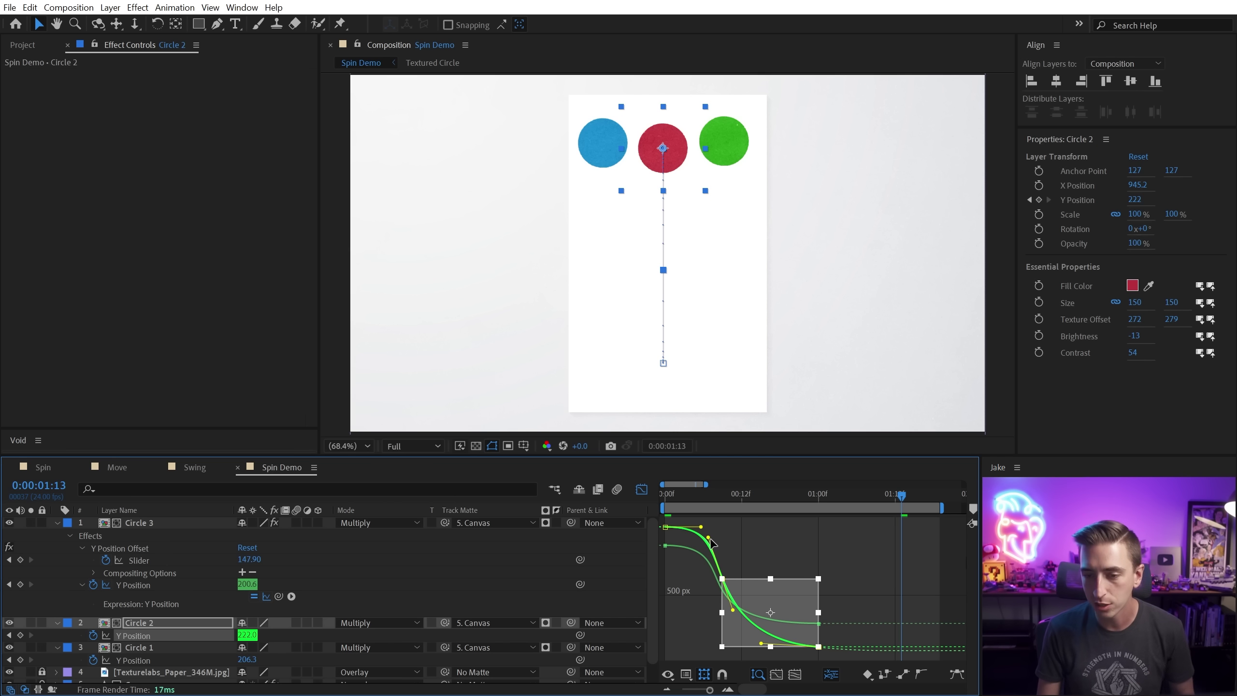
pyautogui.click(762, 553)
pyautogui.press('Home')
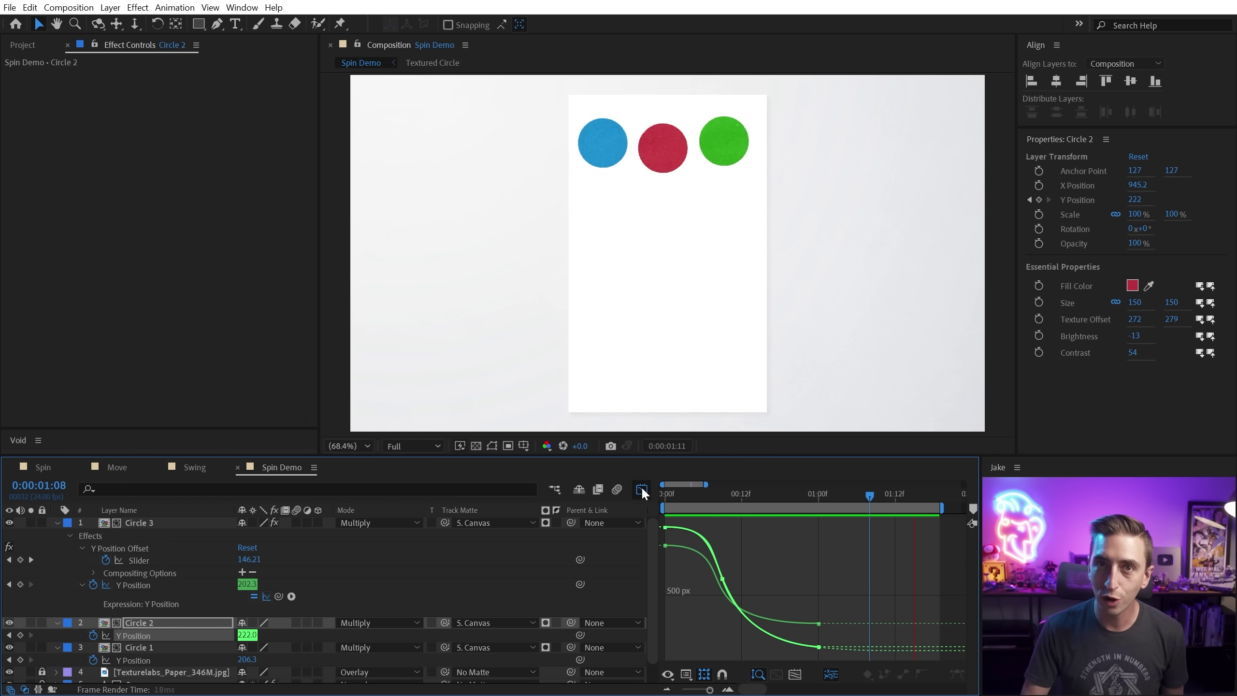
# Step: Stop the preview and play the Spin composition, where the circles rotate and merge
pyautogui.press('space')
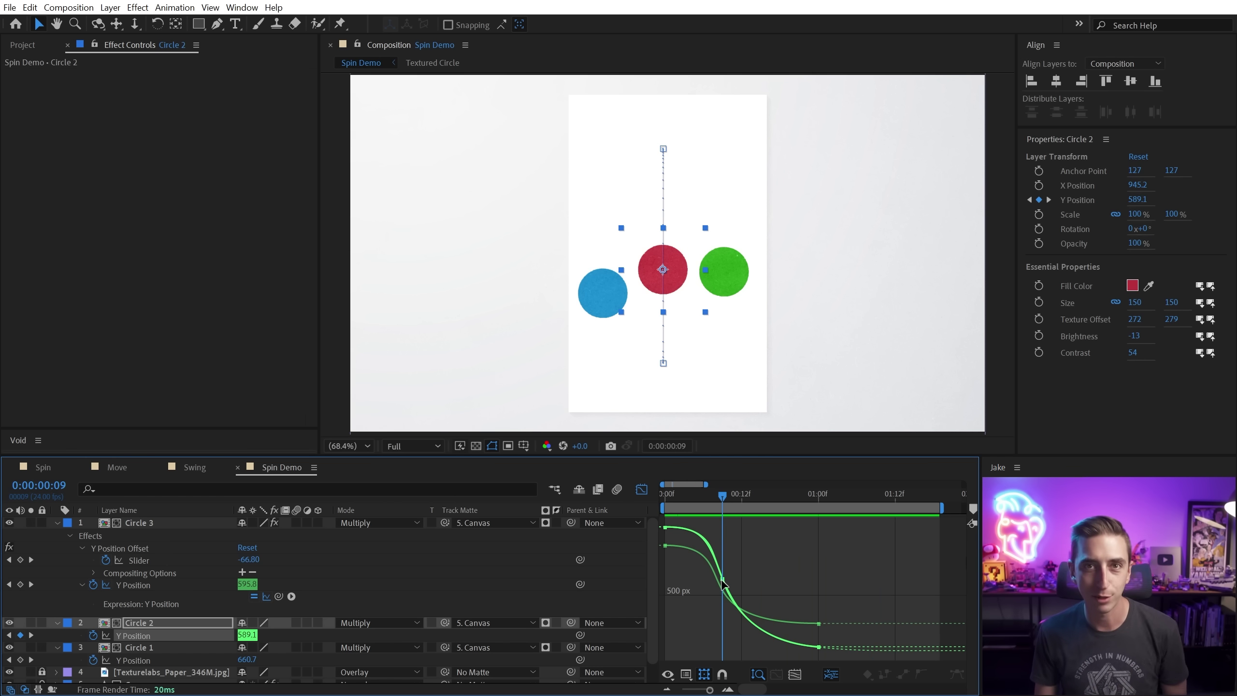
pyautogui.click(43, 466)
pyautogui.press('space')
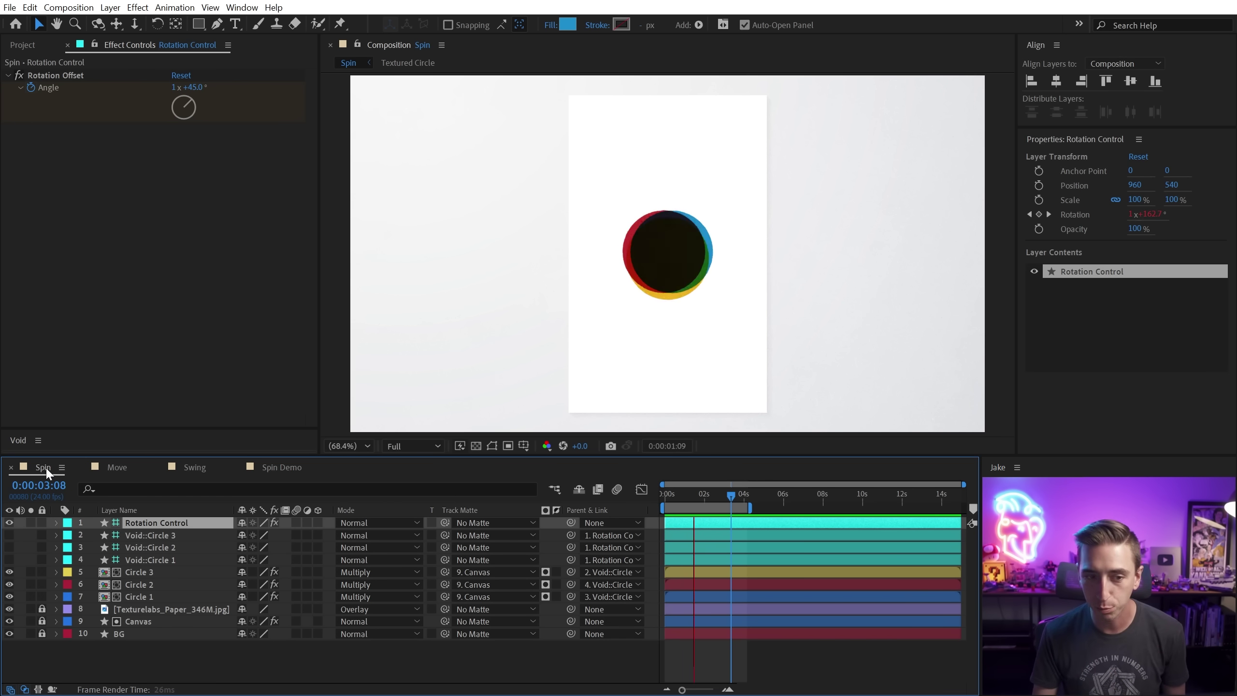
# Step: Go from the Move composition to the Swing composition and play its pendulum circles
pyautogui.click(117, 467)
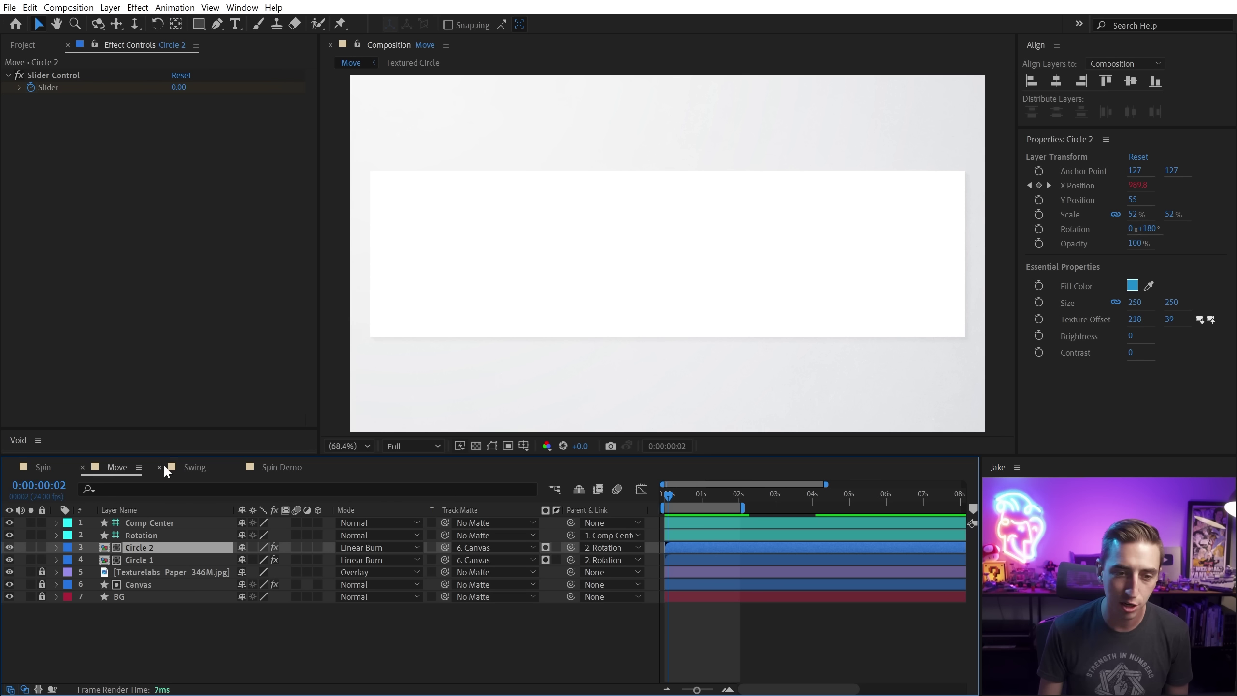
pyautogui.click(199, 469)
pyautogui.press('space')
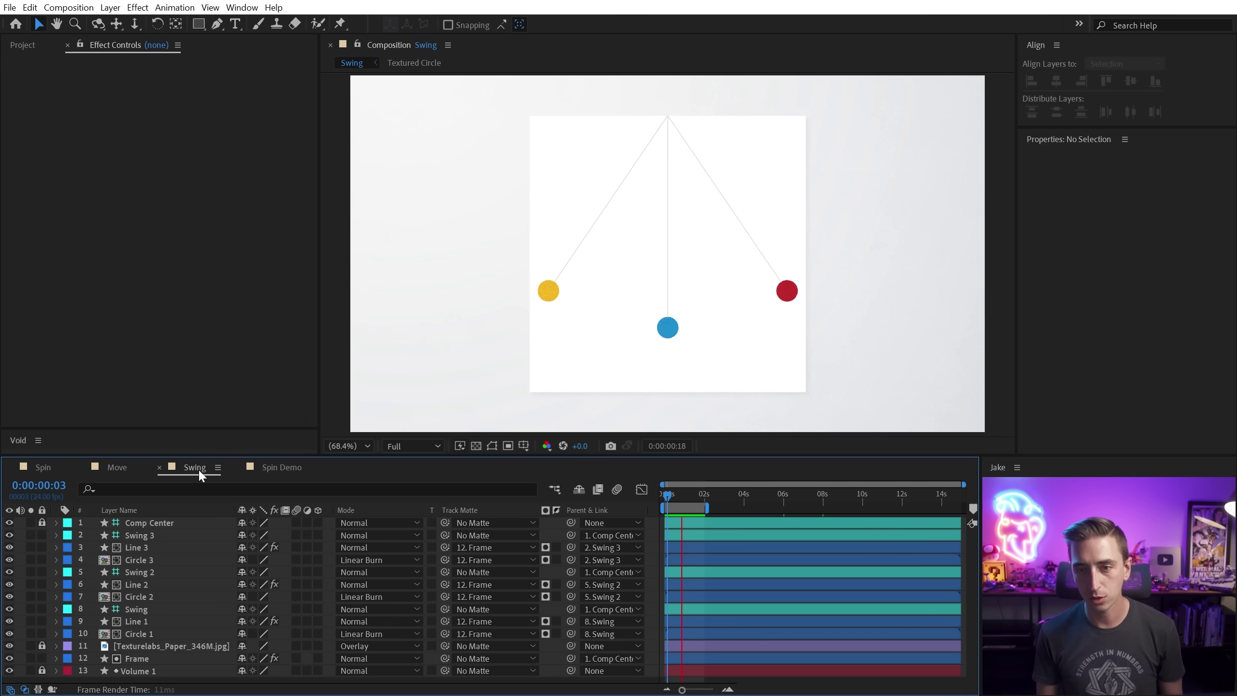